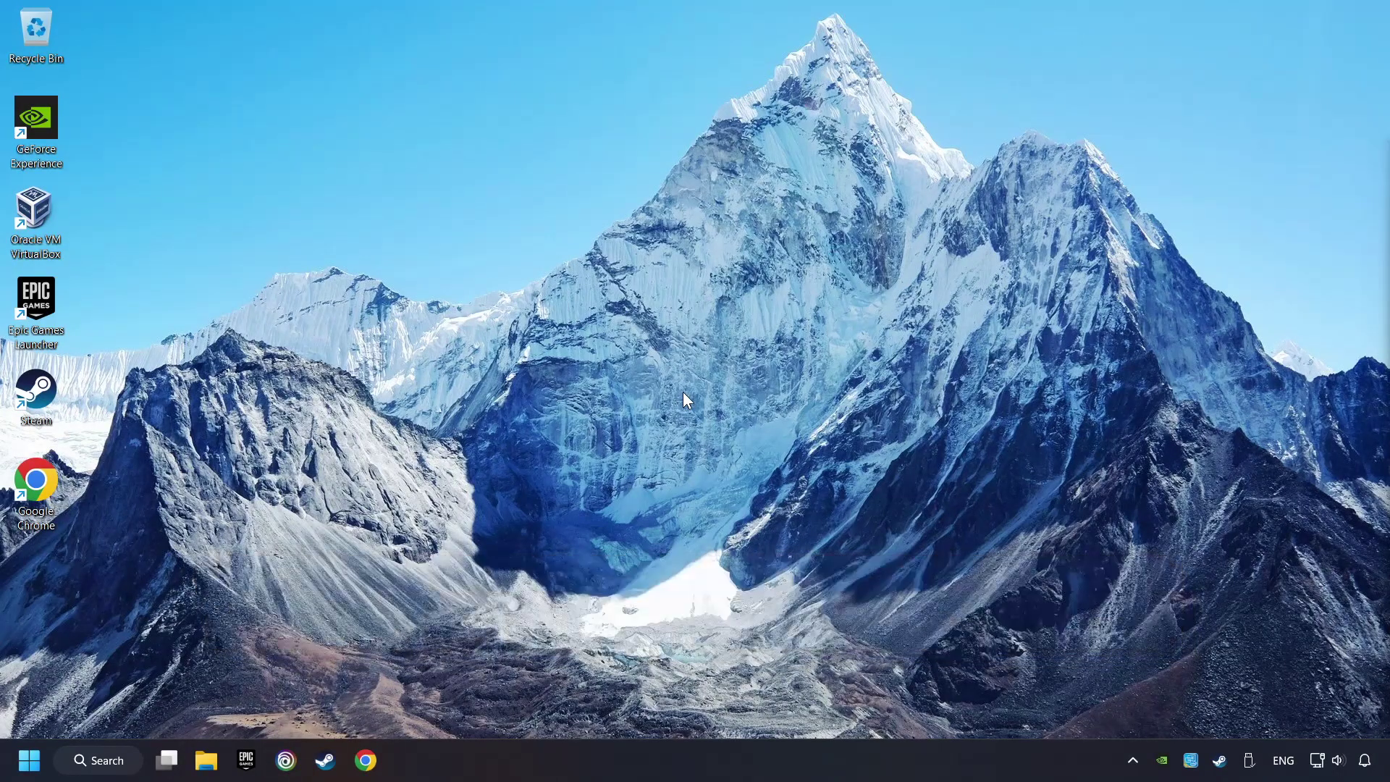
# Search Windows for 'device manager'.
pyautogui.click(102, 760)
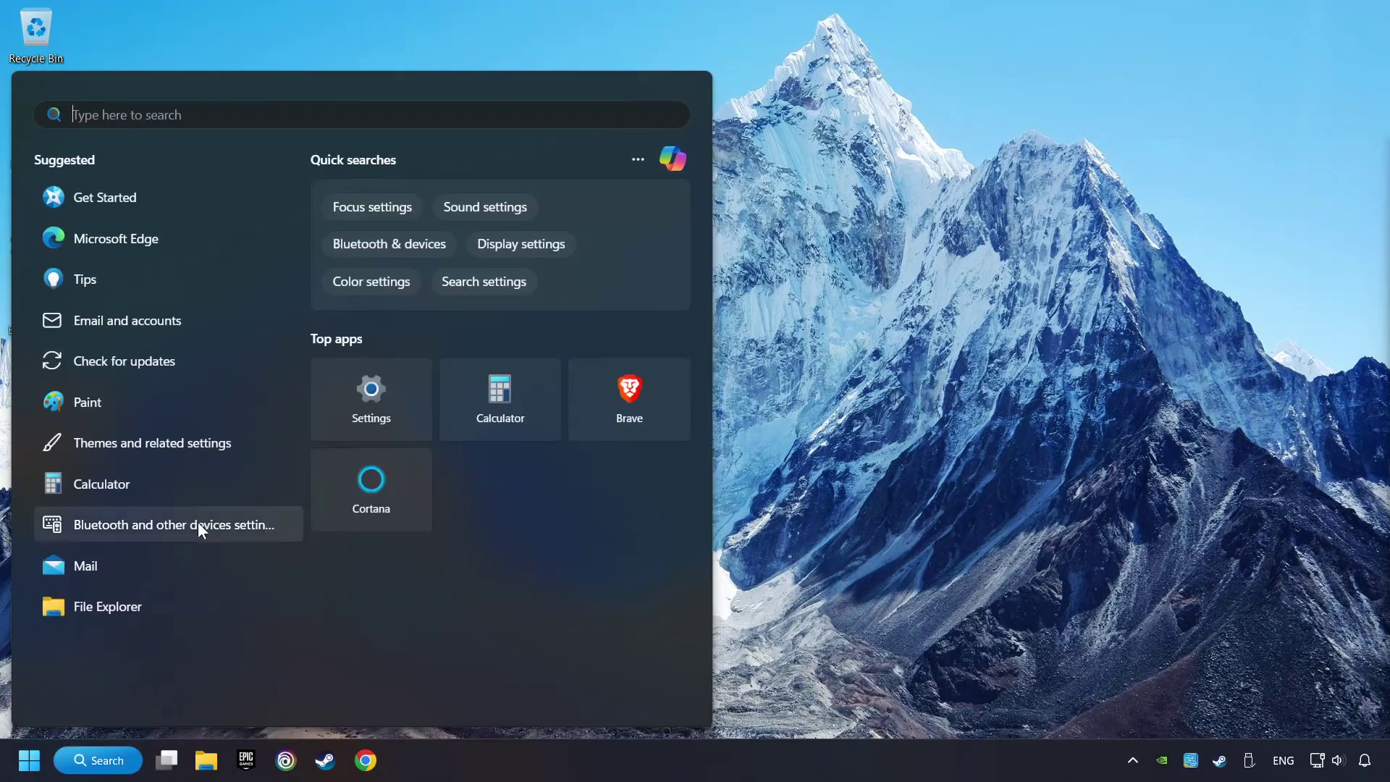
pyautogui.write('device mana')
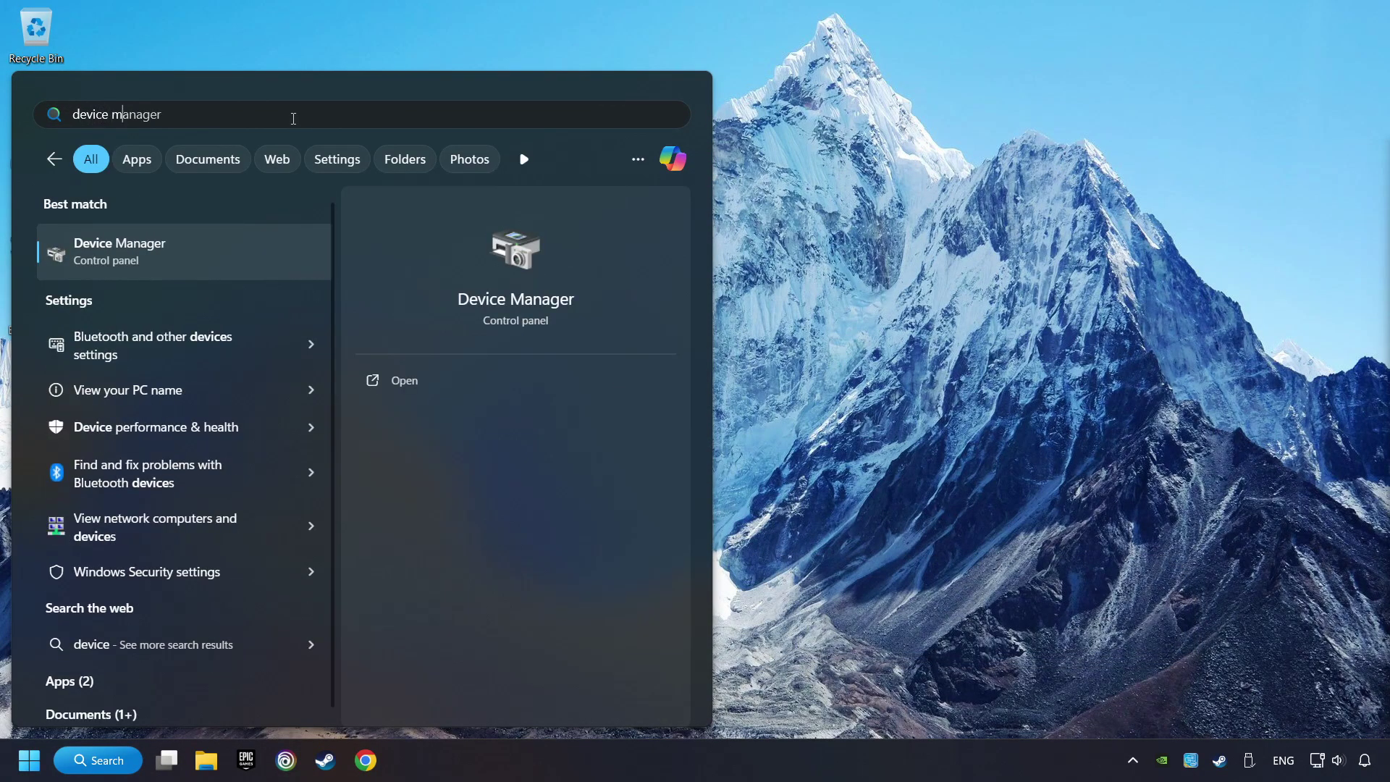
pyautogui.write('ger')
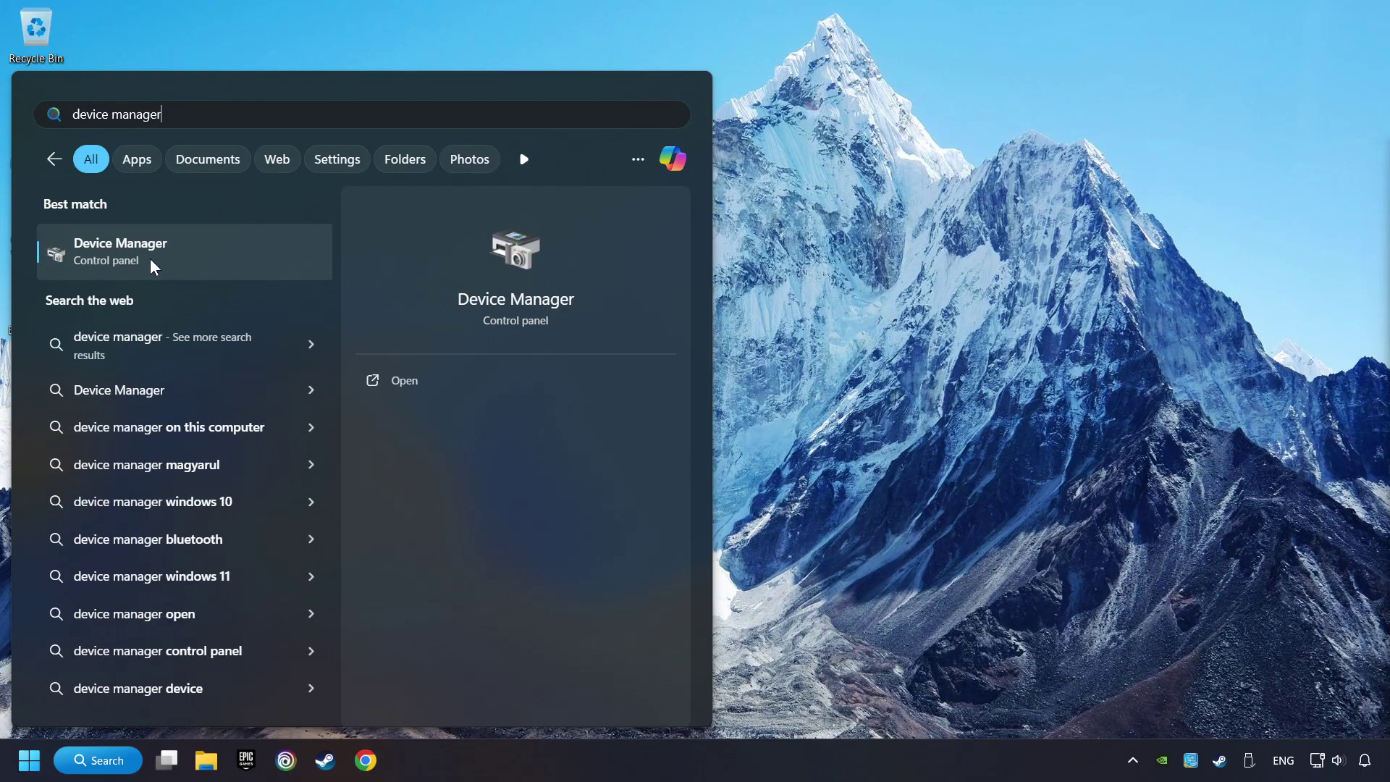
# Open Device Manager and expand Display adapters to select the NVIDIA GeForce GTX 1050 Ti.
pyautogui.click(283, 255)
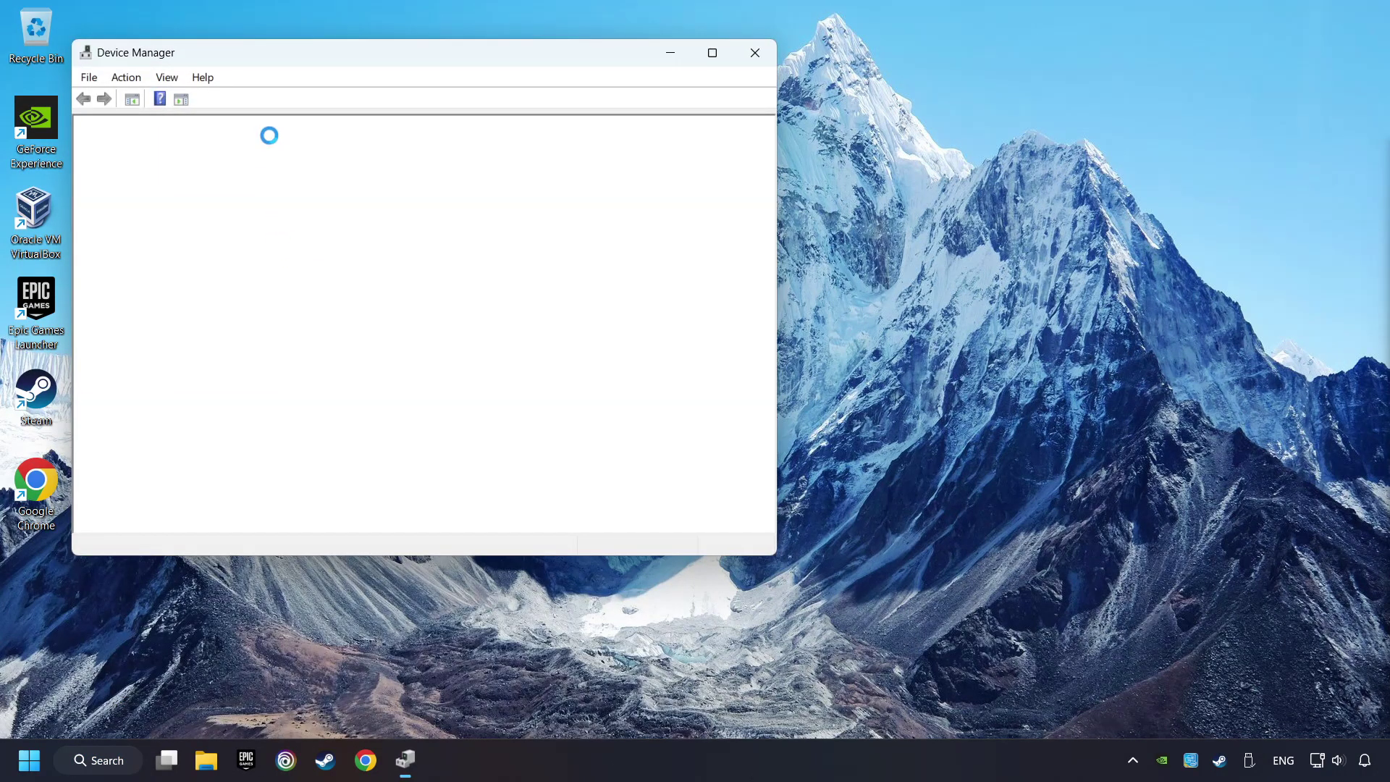
pyautogui.moveTo(282, 59); pyautogui.dragTo(526, 129)
pyautogui.click(382, 270)
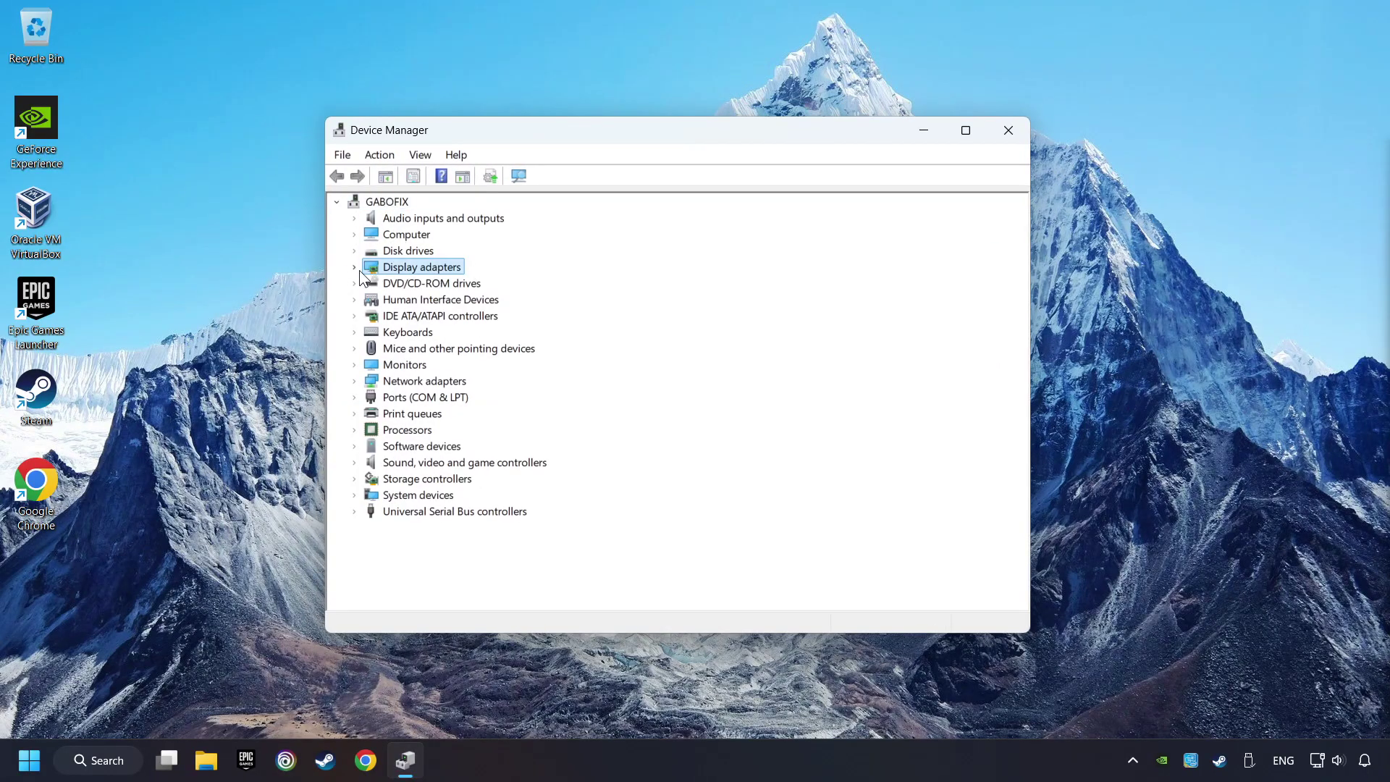
pyautogui.click(357, 268)
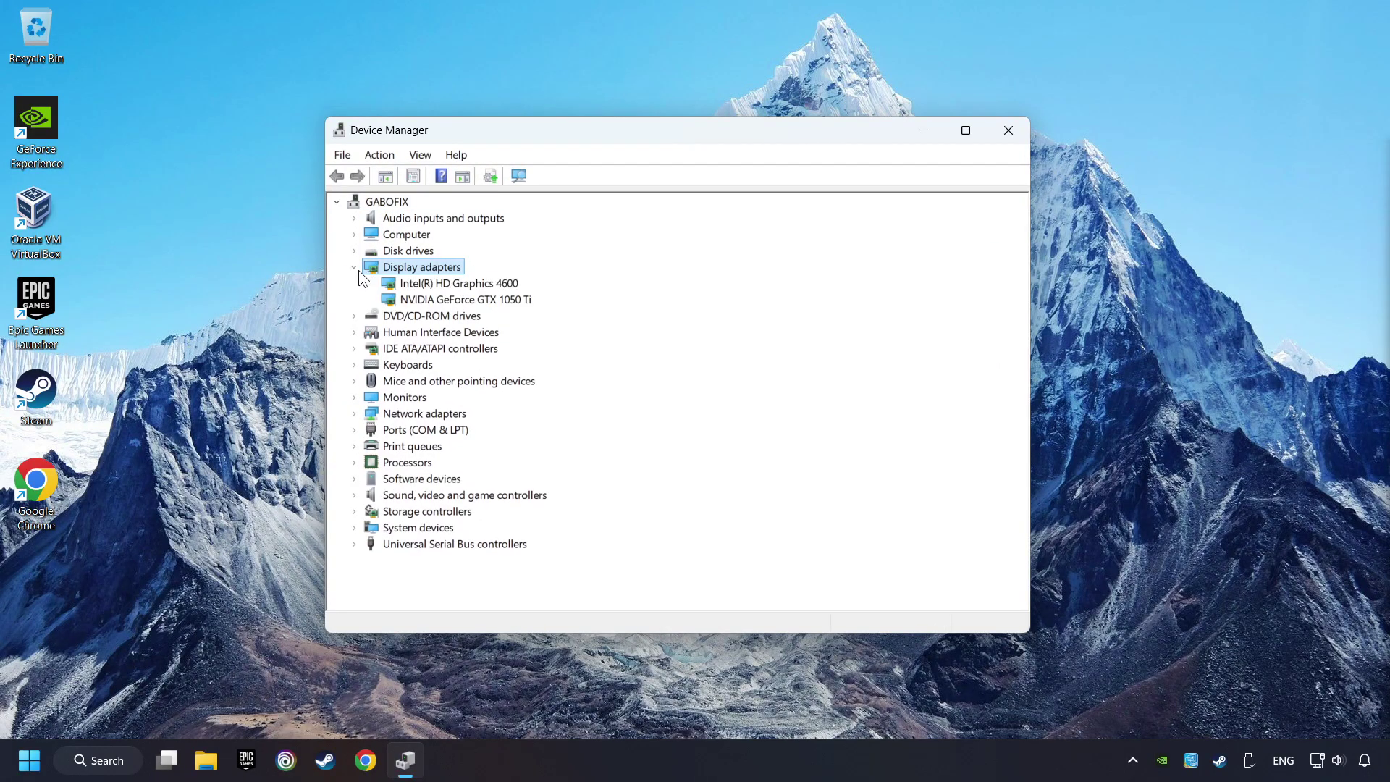
pyautogui.click(391, 300)
# Have Windows search automatically for a newer NVIDIA driver, then close Device Manager.
pyautogui.rightClick(485, 298)
pyautogui.click(642, 308)
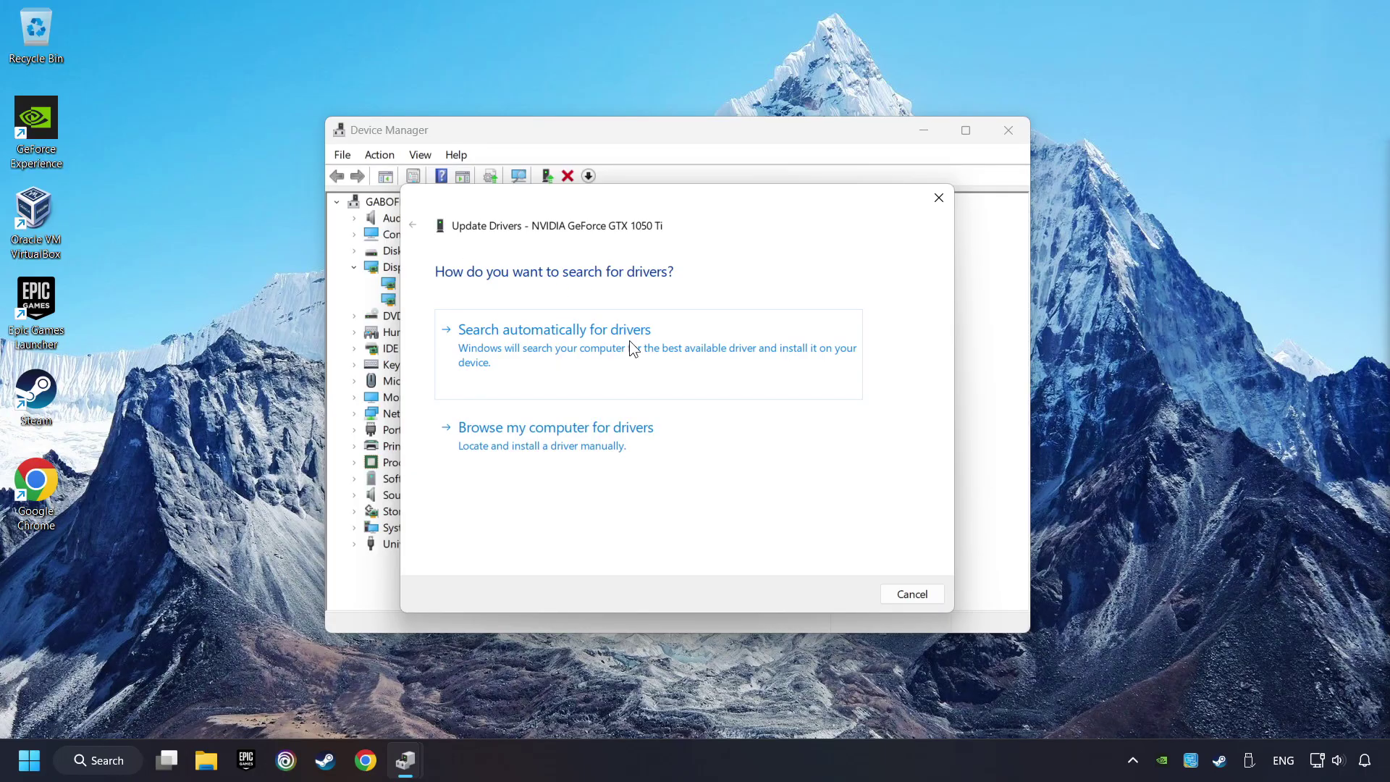
pyautogui.click(608, 346)
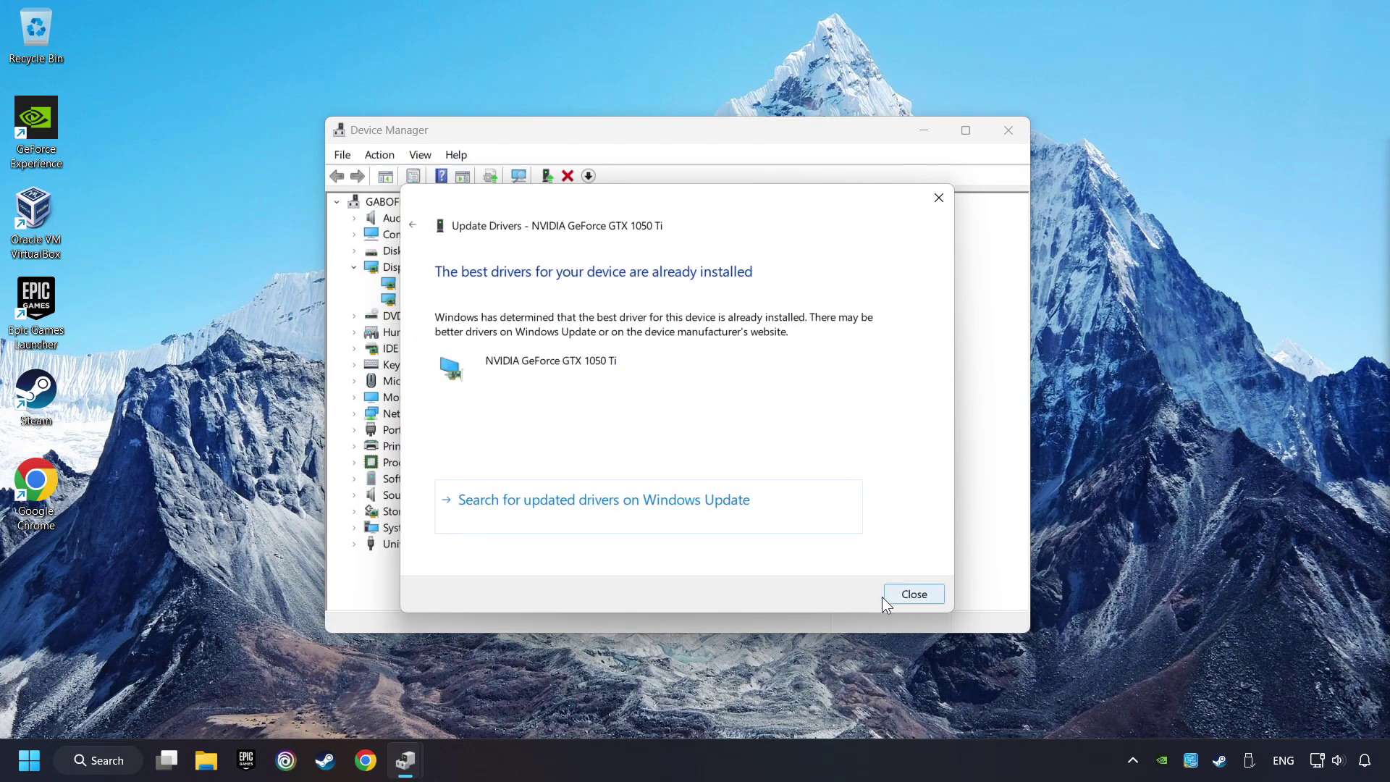
pyautogui.click(914, 594)
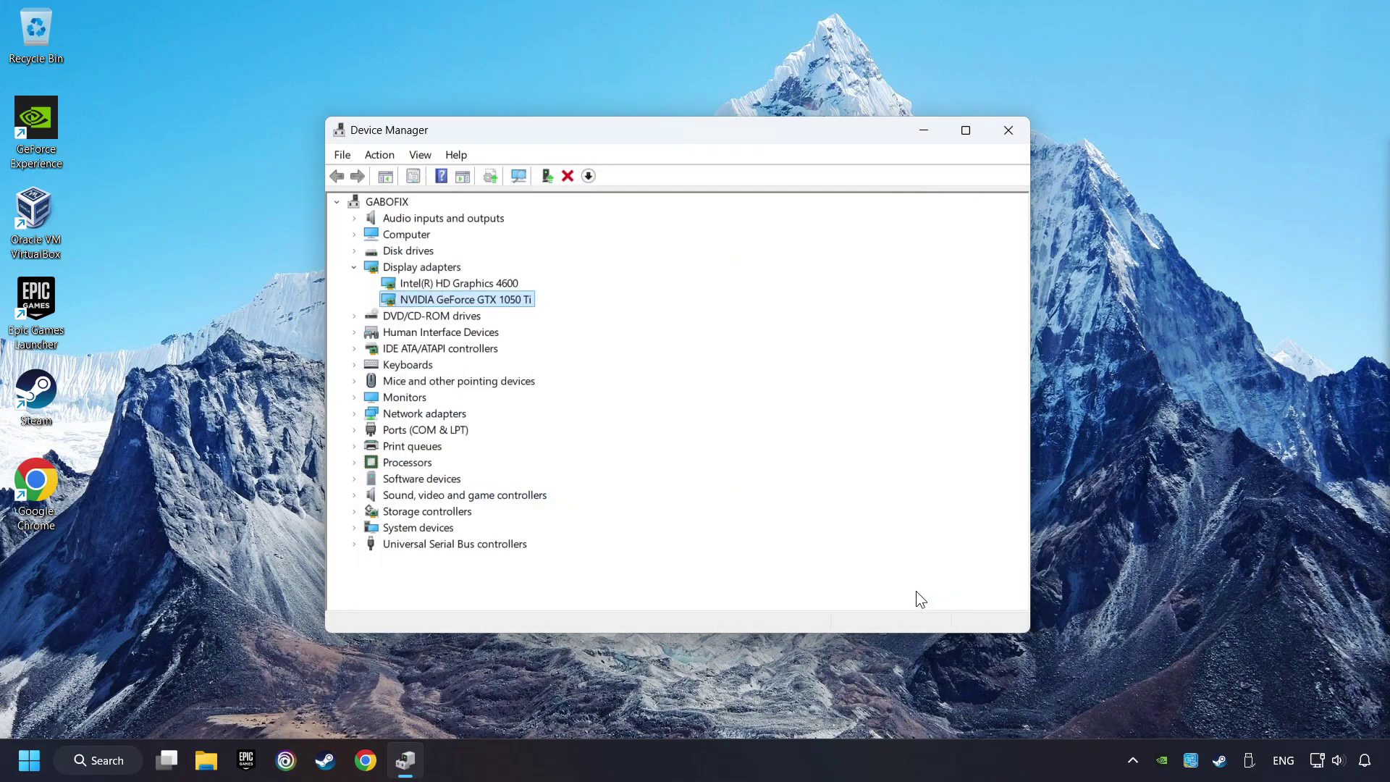
pyautogui.click(1010, 138)
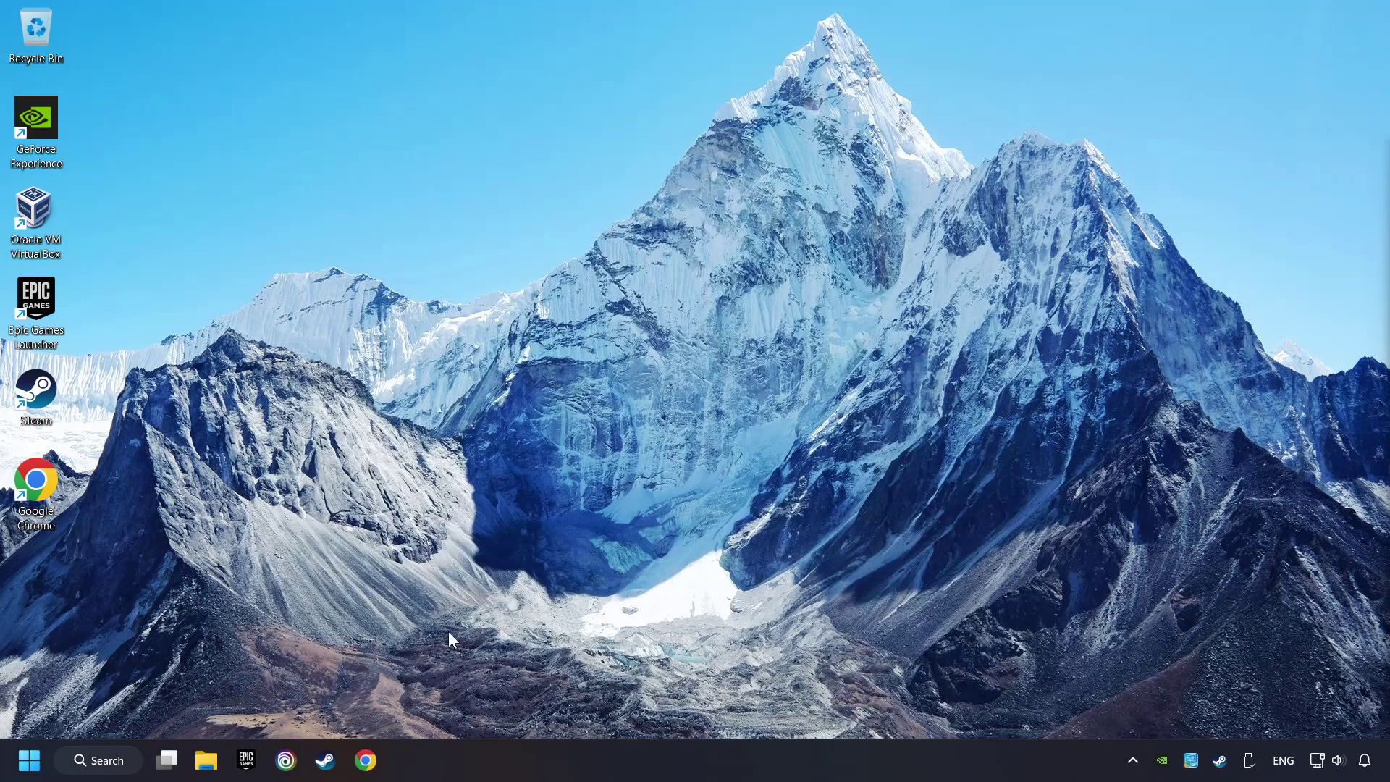
# Search Google in Chrome for 'nvidia geforce driver download'.
pyautogui.click(359, 774)
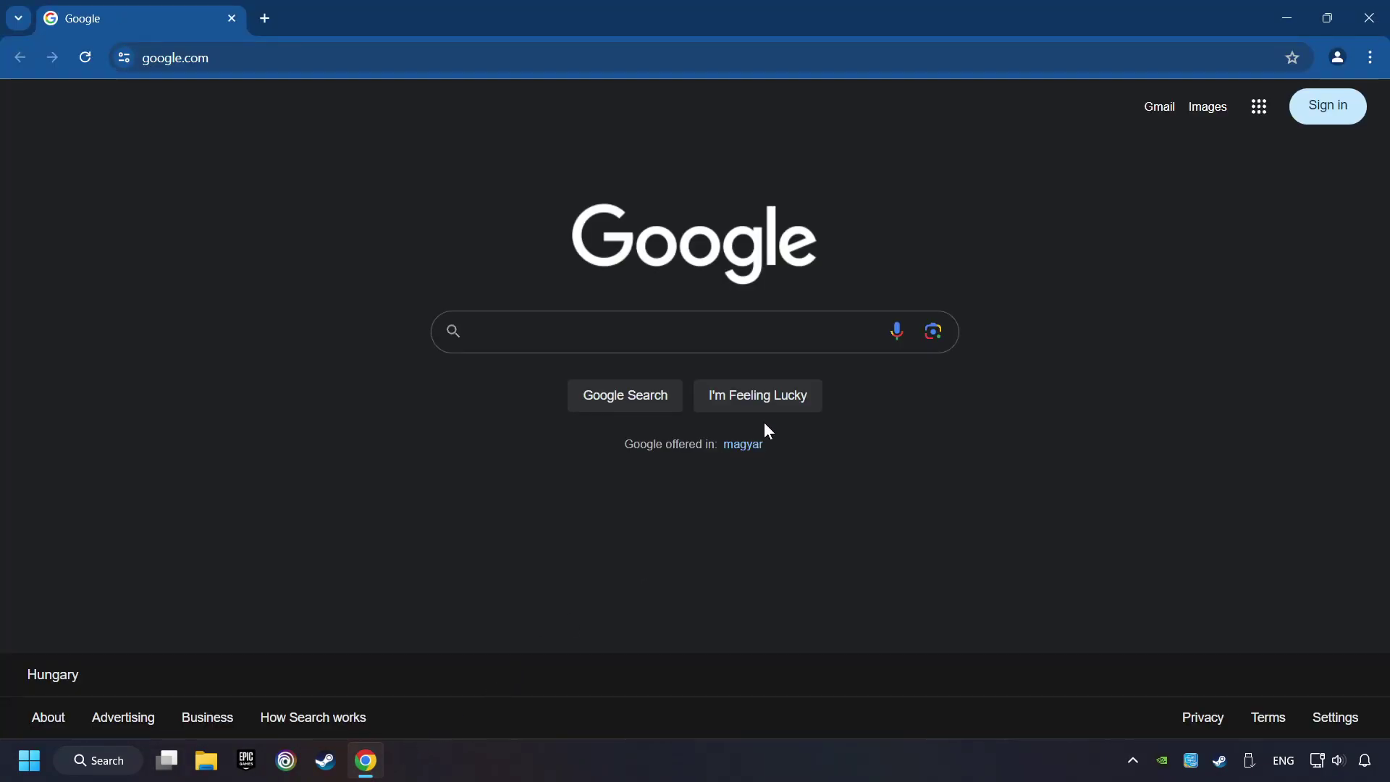
pyautogui.click(789, 330)
pyautogui.write('nv')
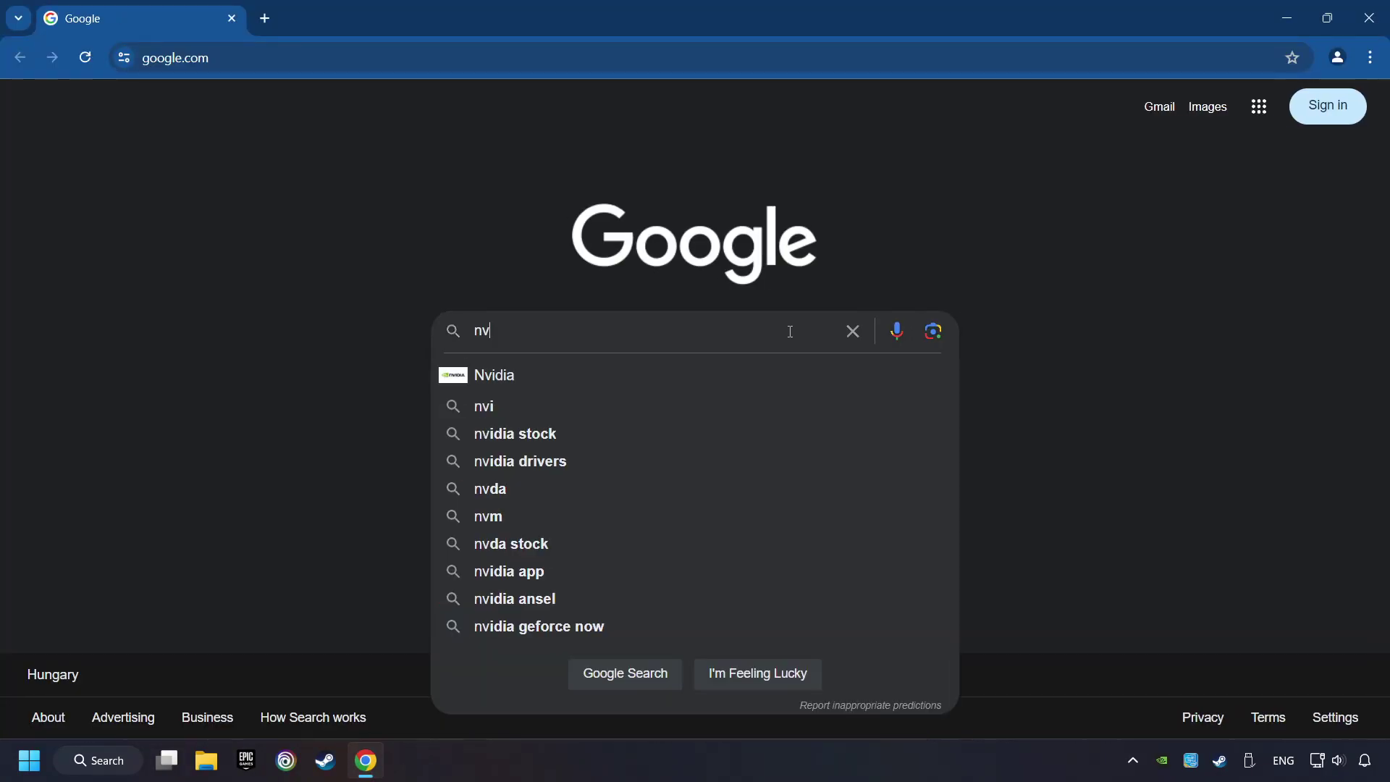
pyautogui.write('idia geforce ')
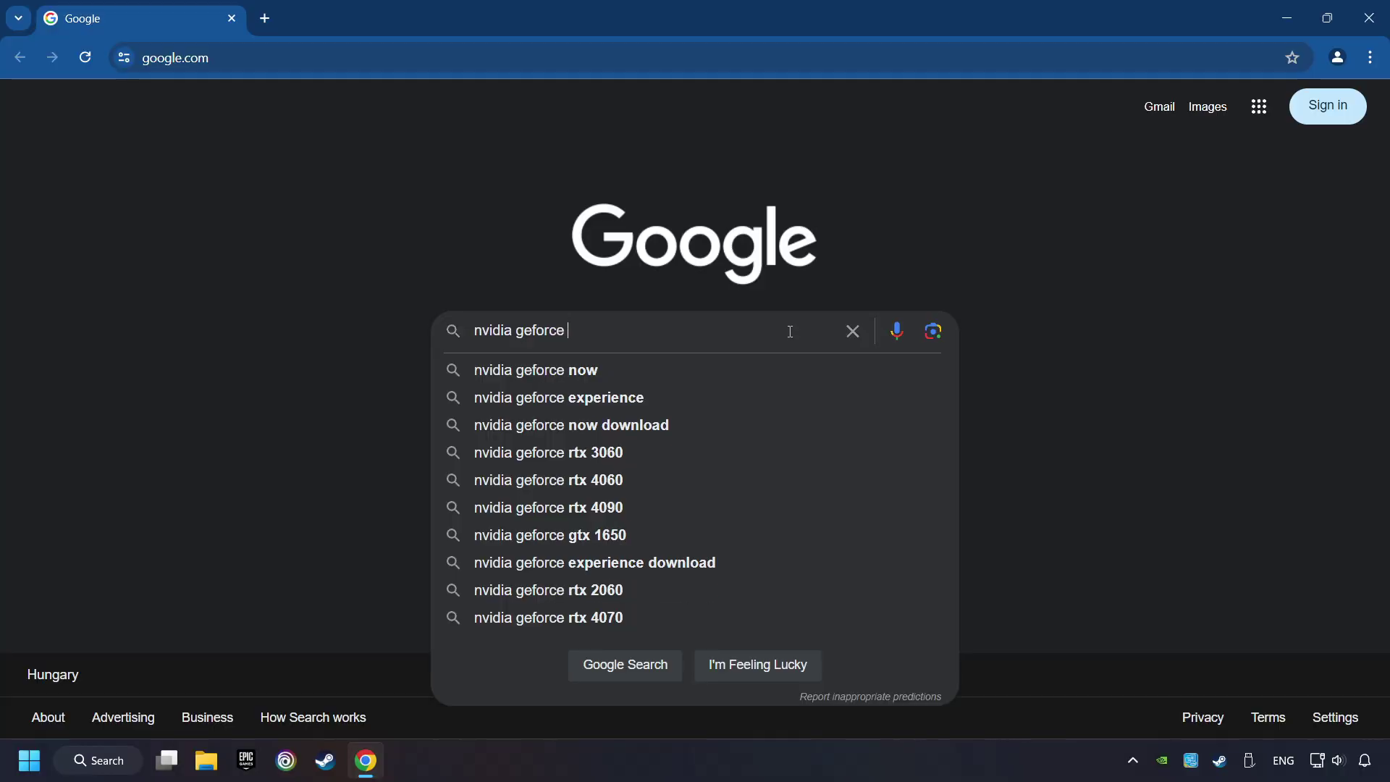
pyautogui.write('driver download')
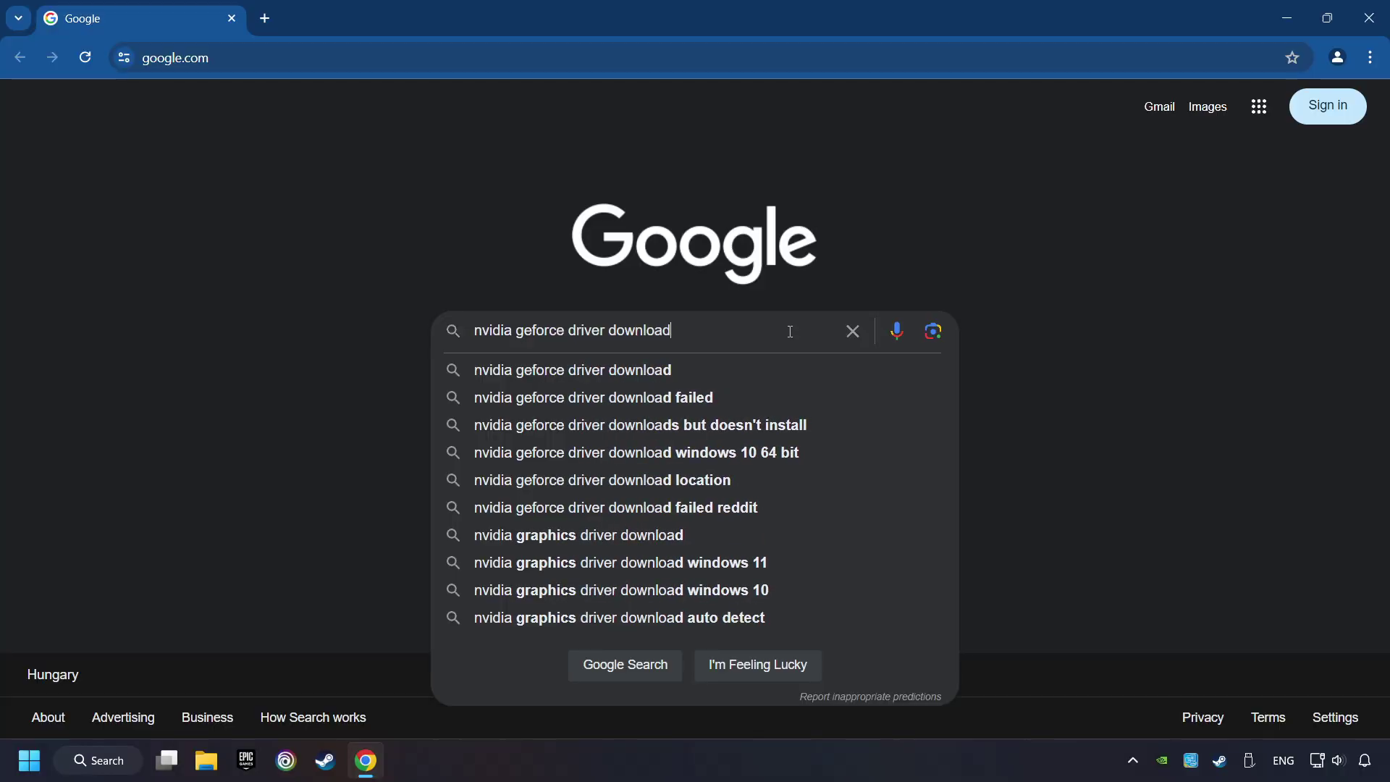
pyautogui.press('Return')
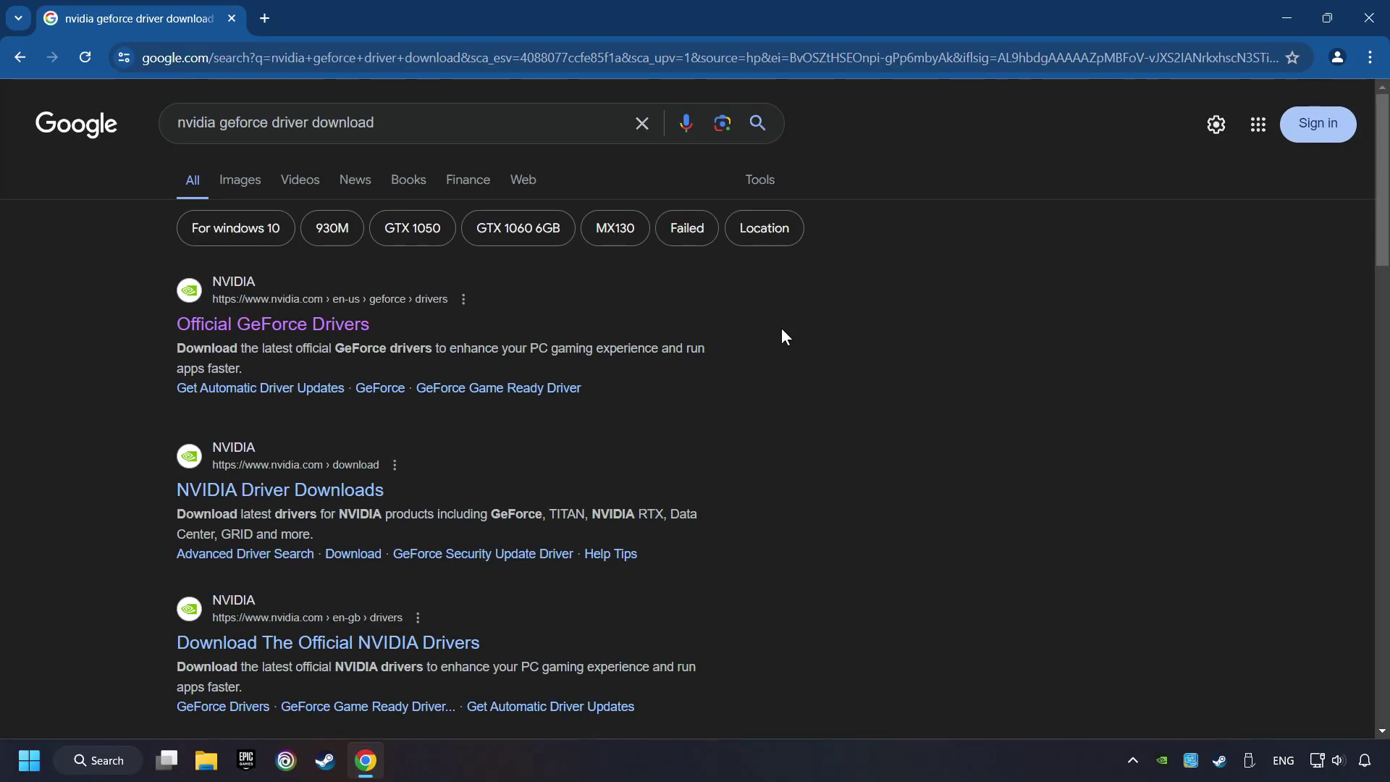
# Download the GeForce Experience installer from the Official GeForce Drivers page, run it, and close Chrome.
pyautogui.click(294, 329)
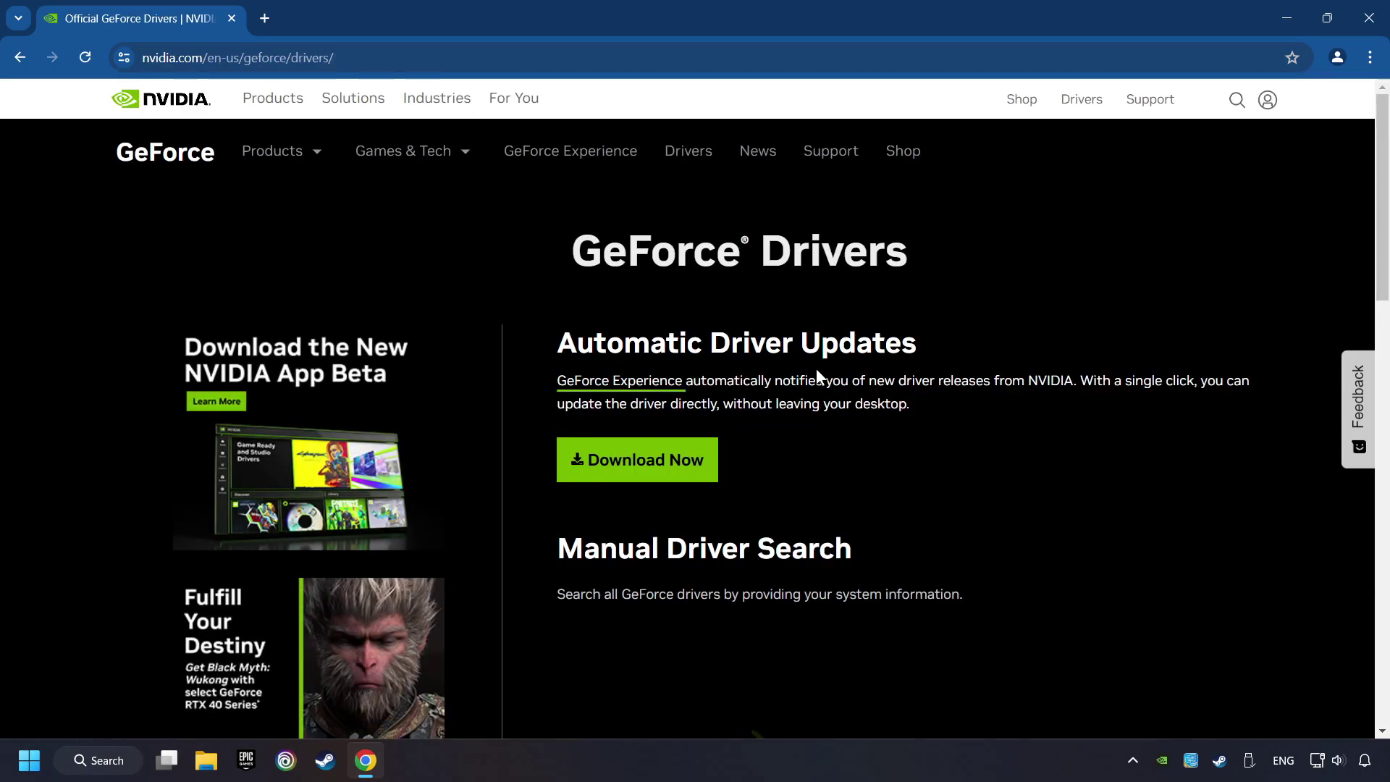
pyautogui.click(654, 477)
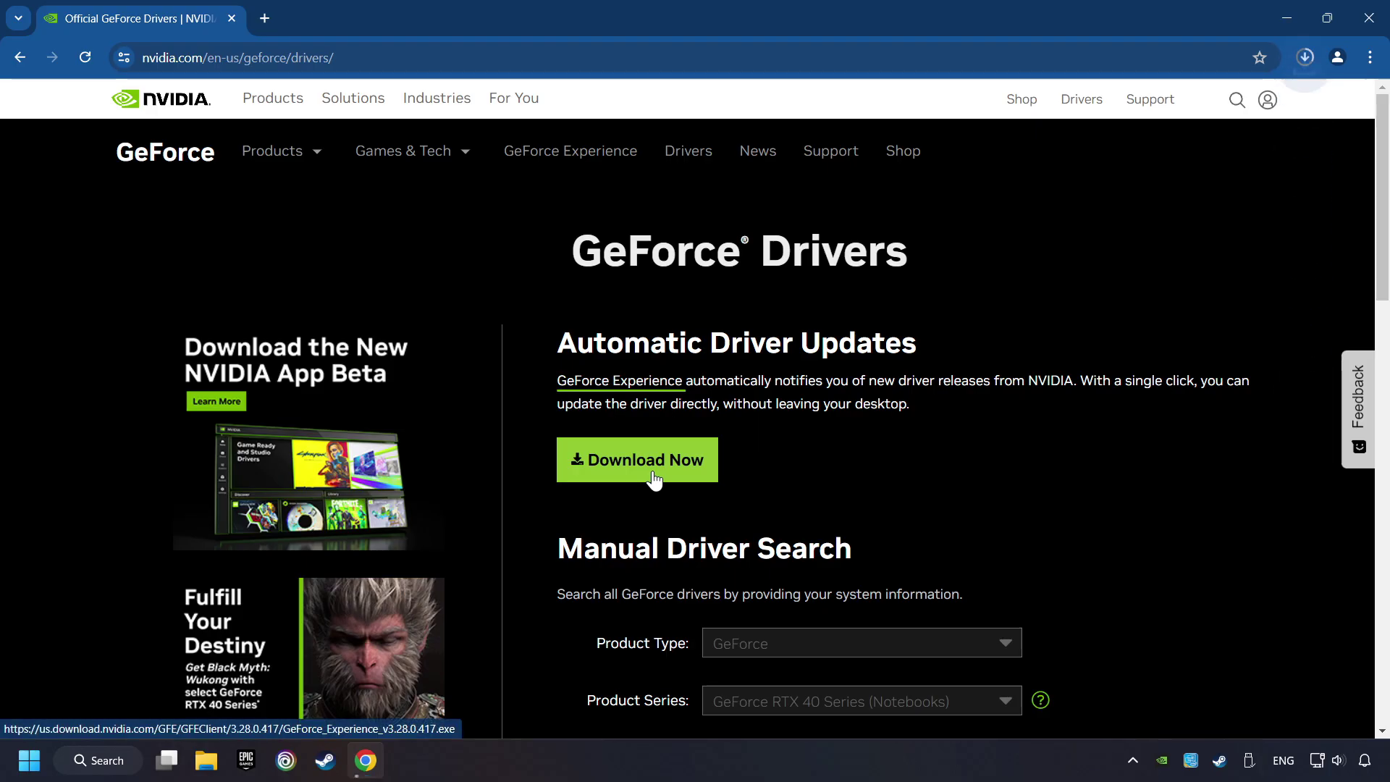
pyautogui.click(1305, 58)
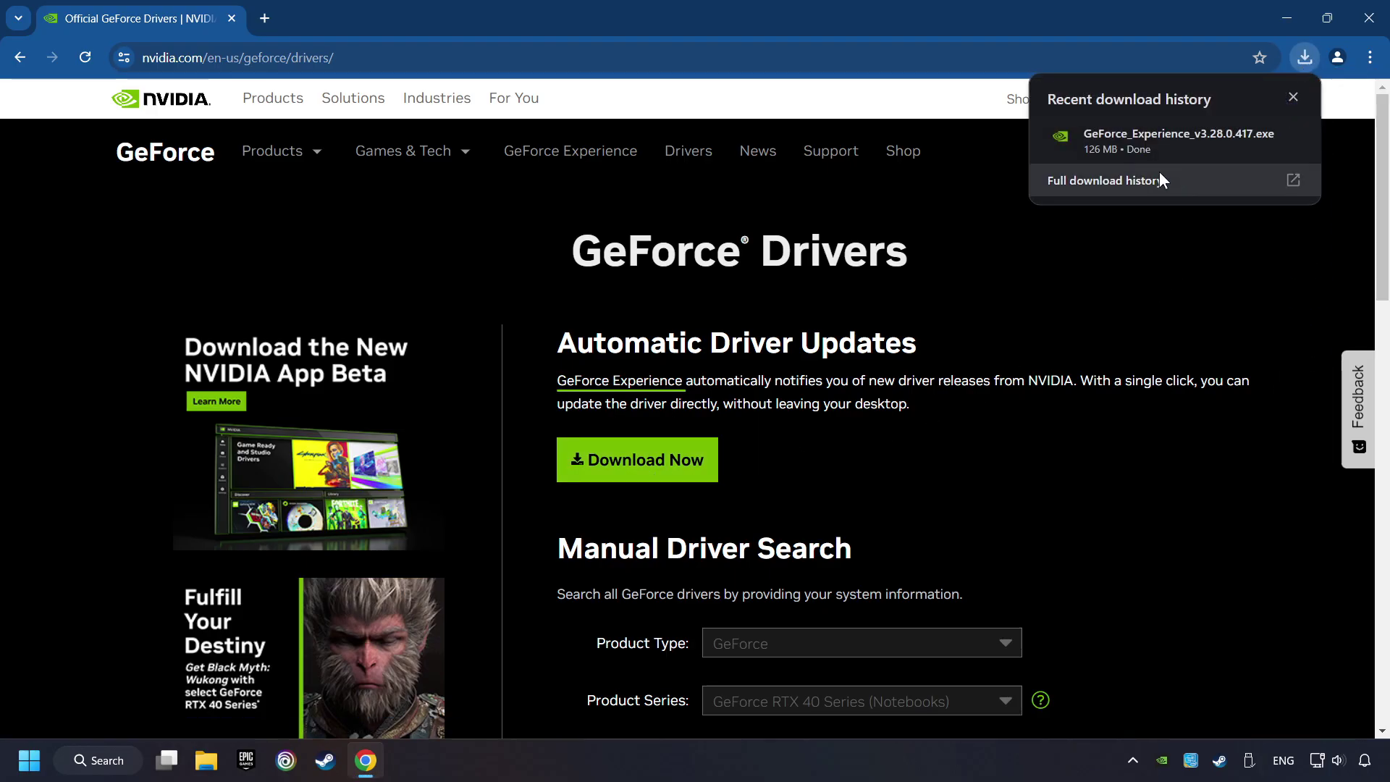
pyautogui.click(1184, 150)
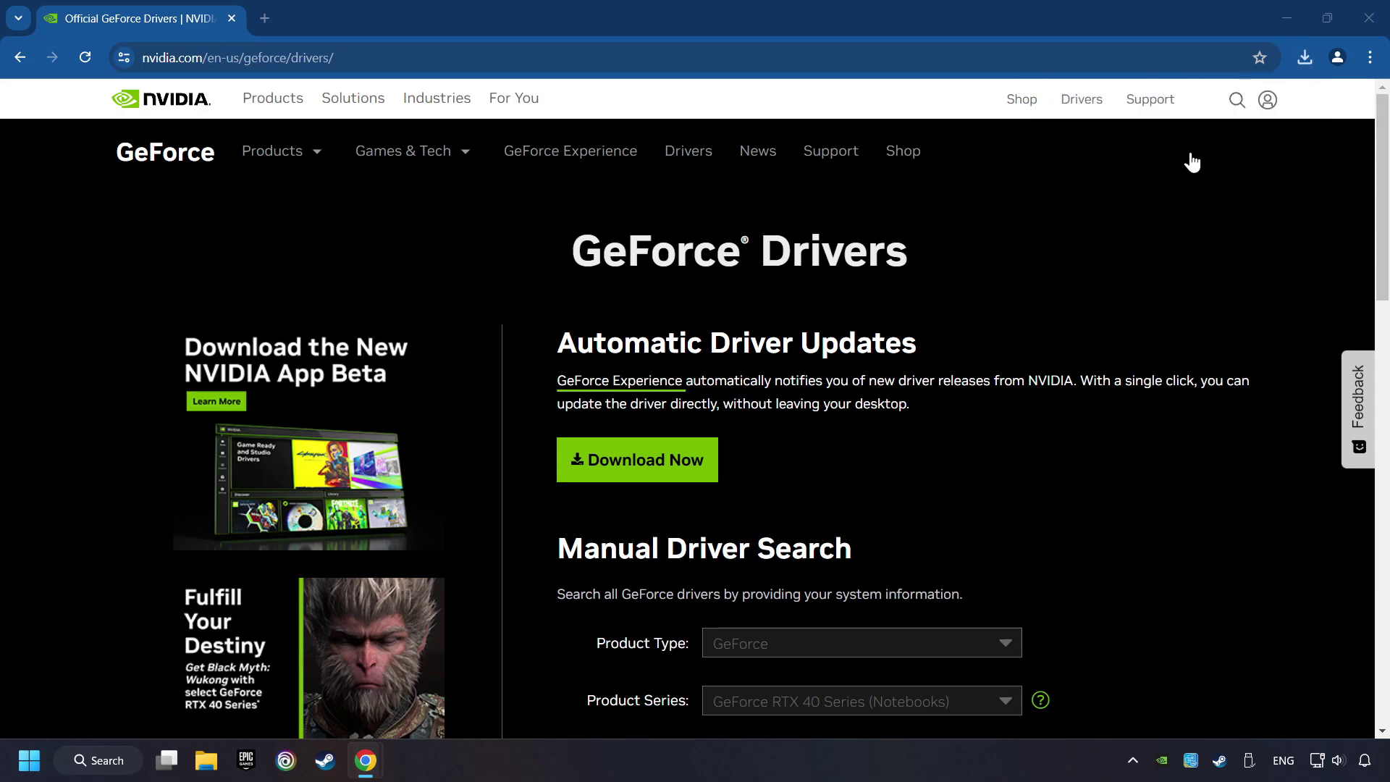
pyautogui.click(1369, 19)
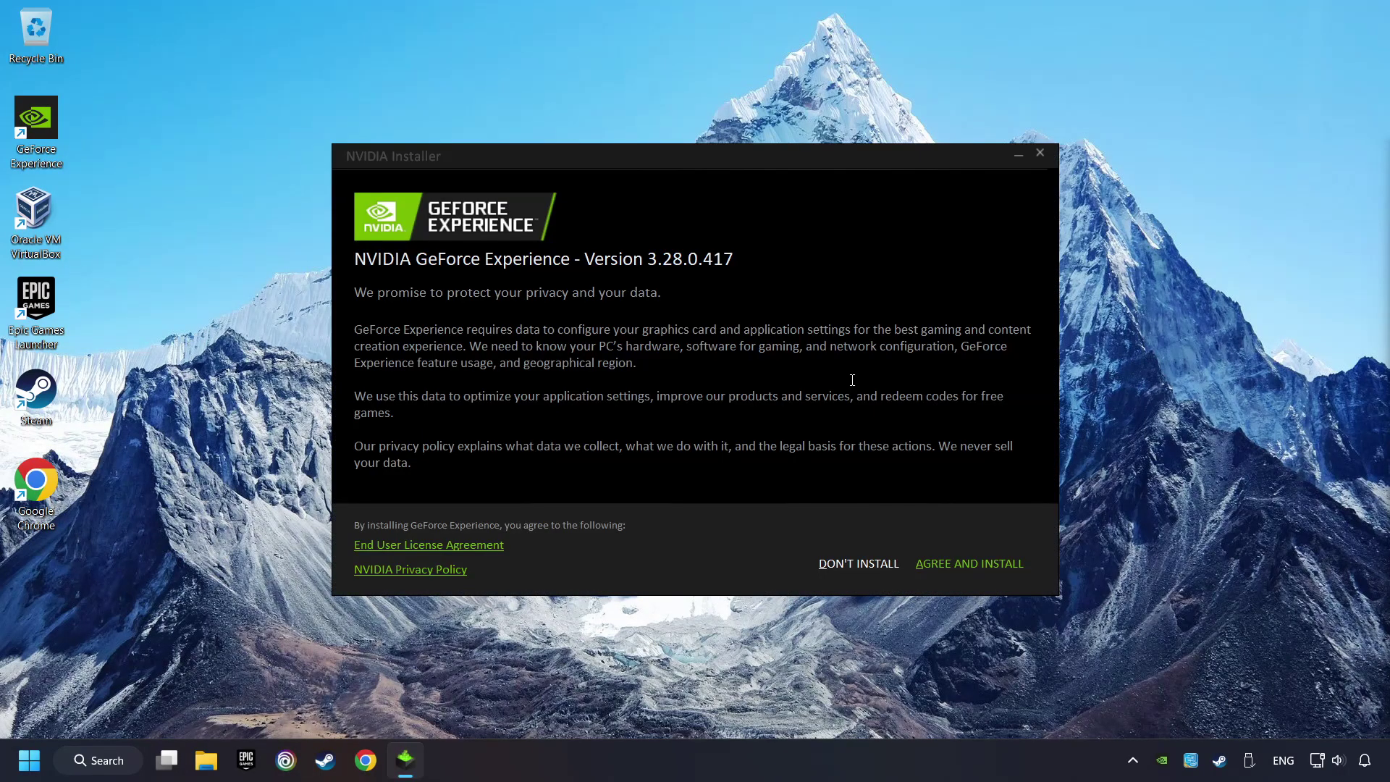
# Agree and install GeForce Experience 3.28.0.417, then close the release-notes browser window.
pyautogui.click(984, 574)
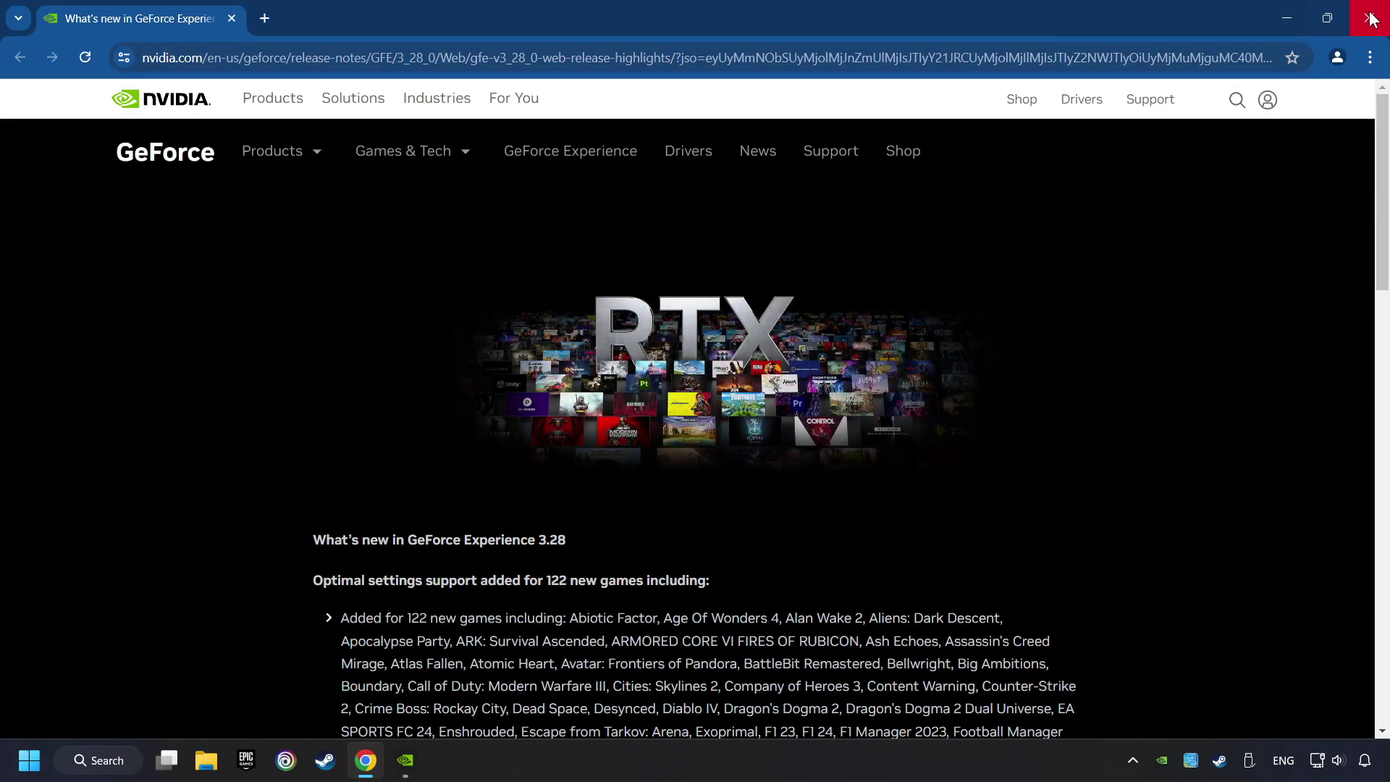
pyautogui.click(1370, 19)
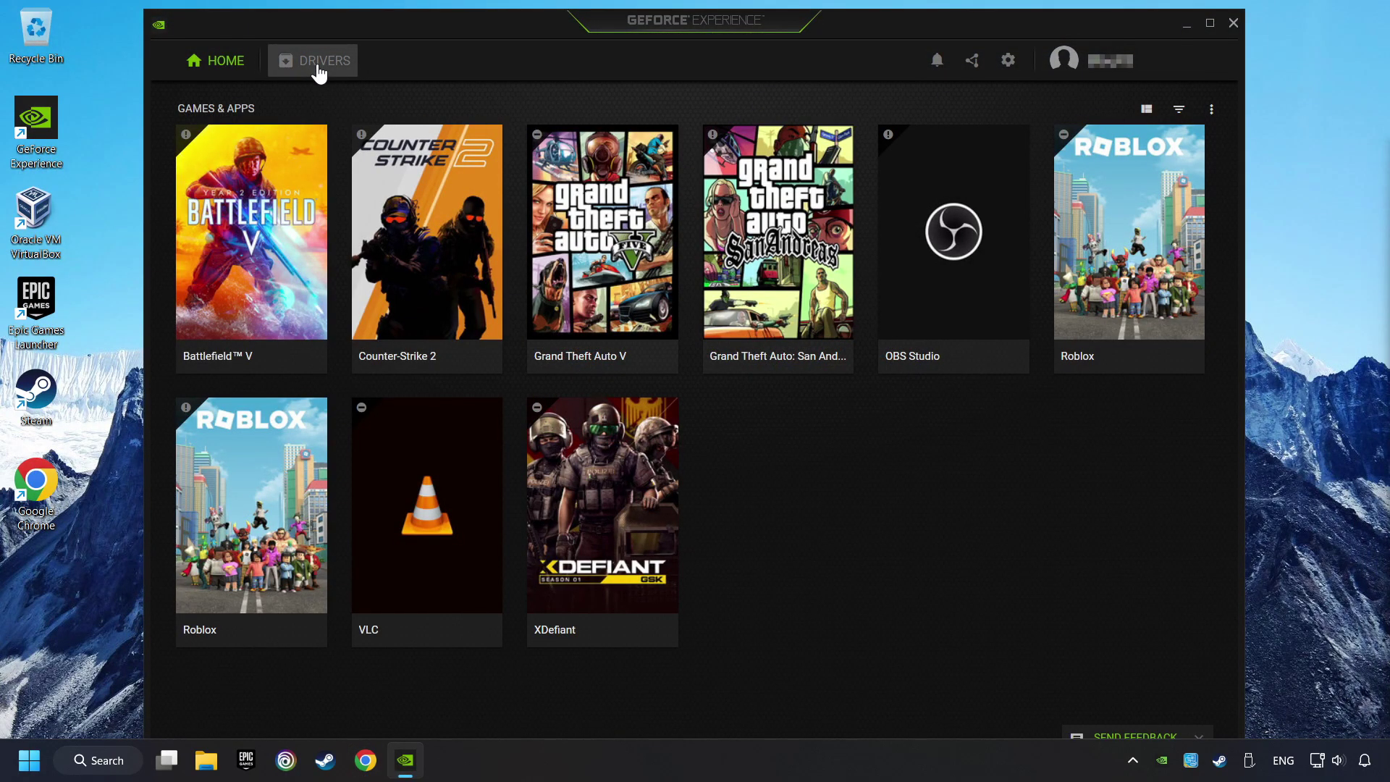
# Check for driver updates, confirming Game Ready Driver 556.12 is current, then close GeForce Experience.
pyautogui.click(319, 73)
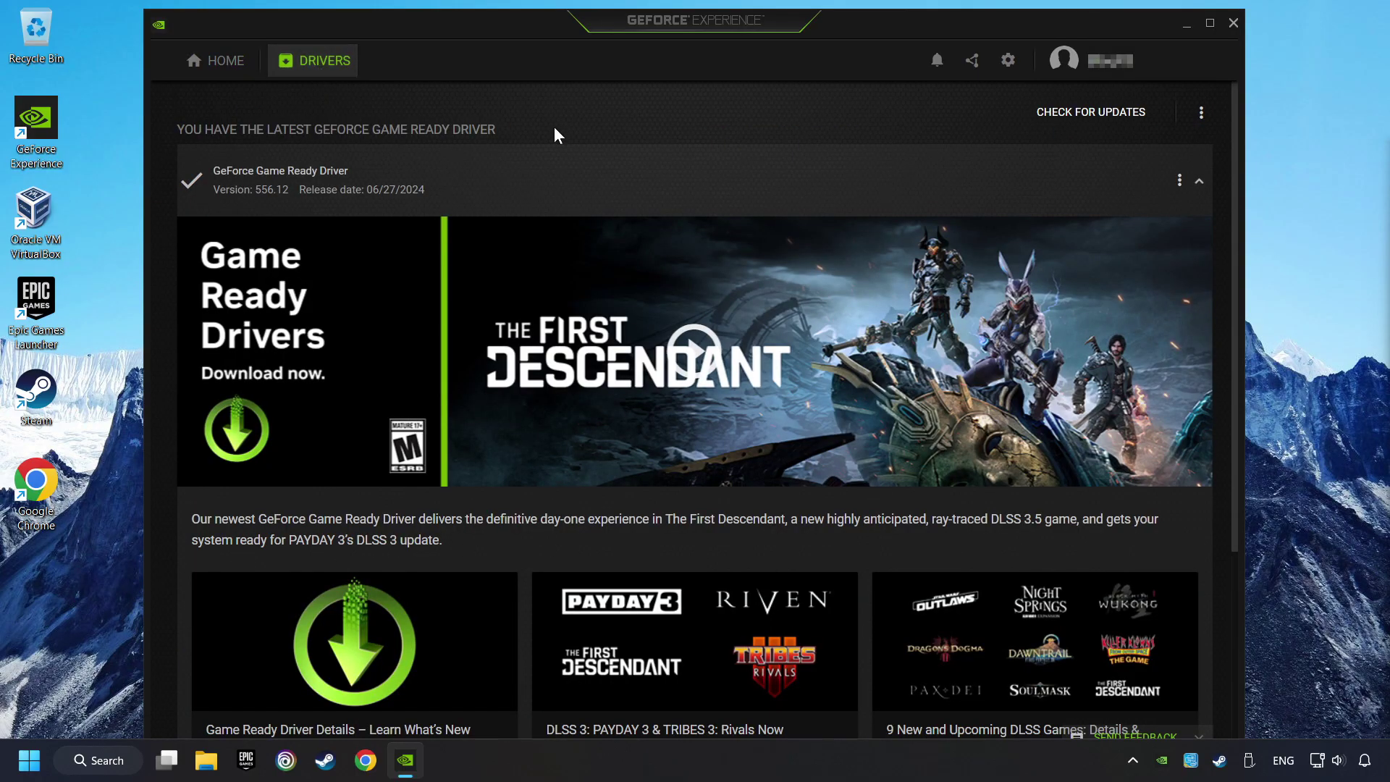
pyautogui.click(1082, 124)
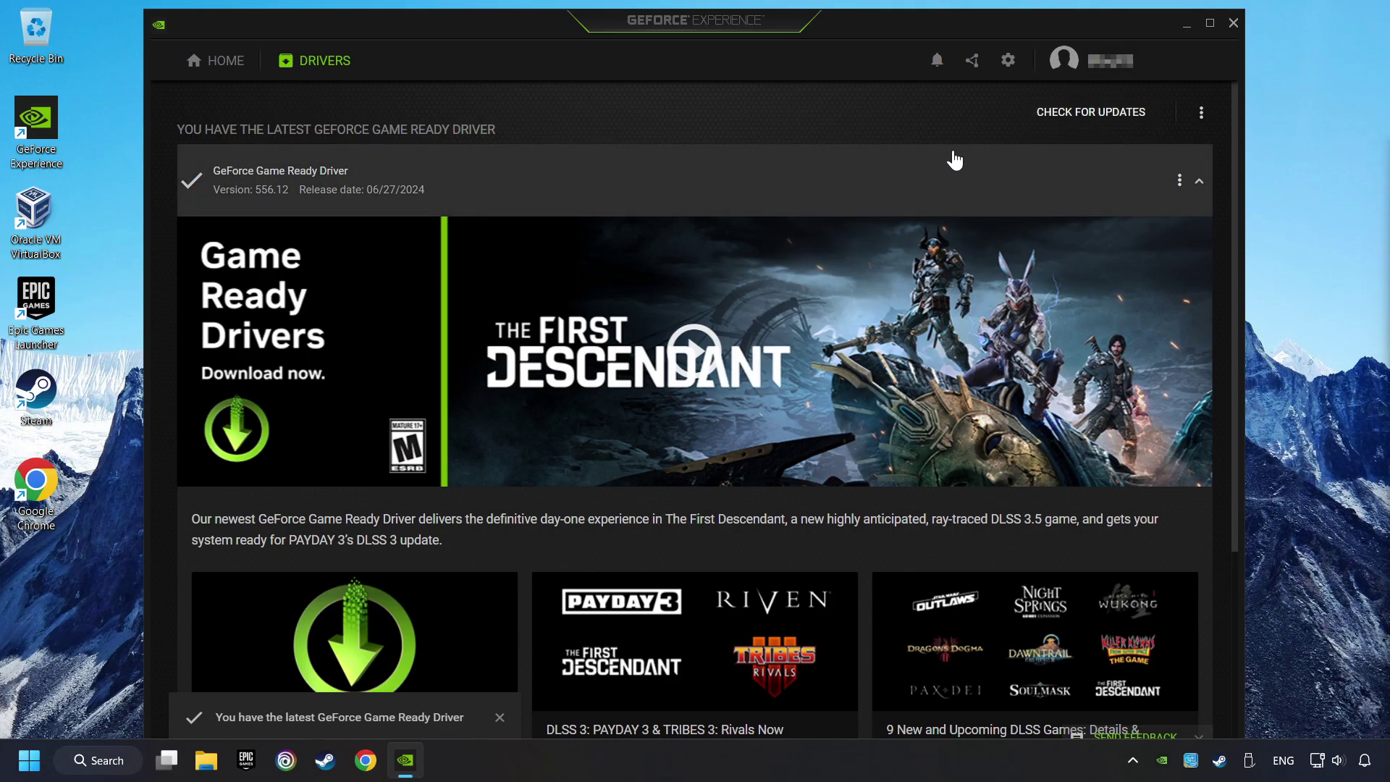
pyautogui.click(1233, 23)
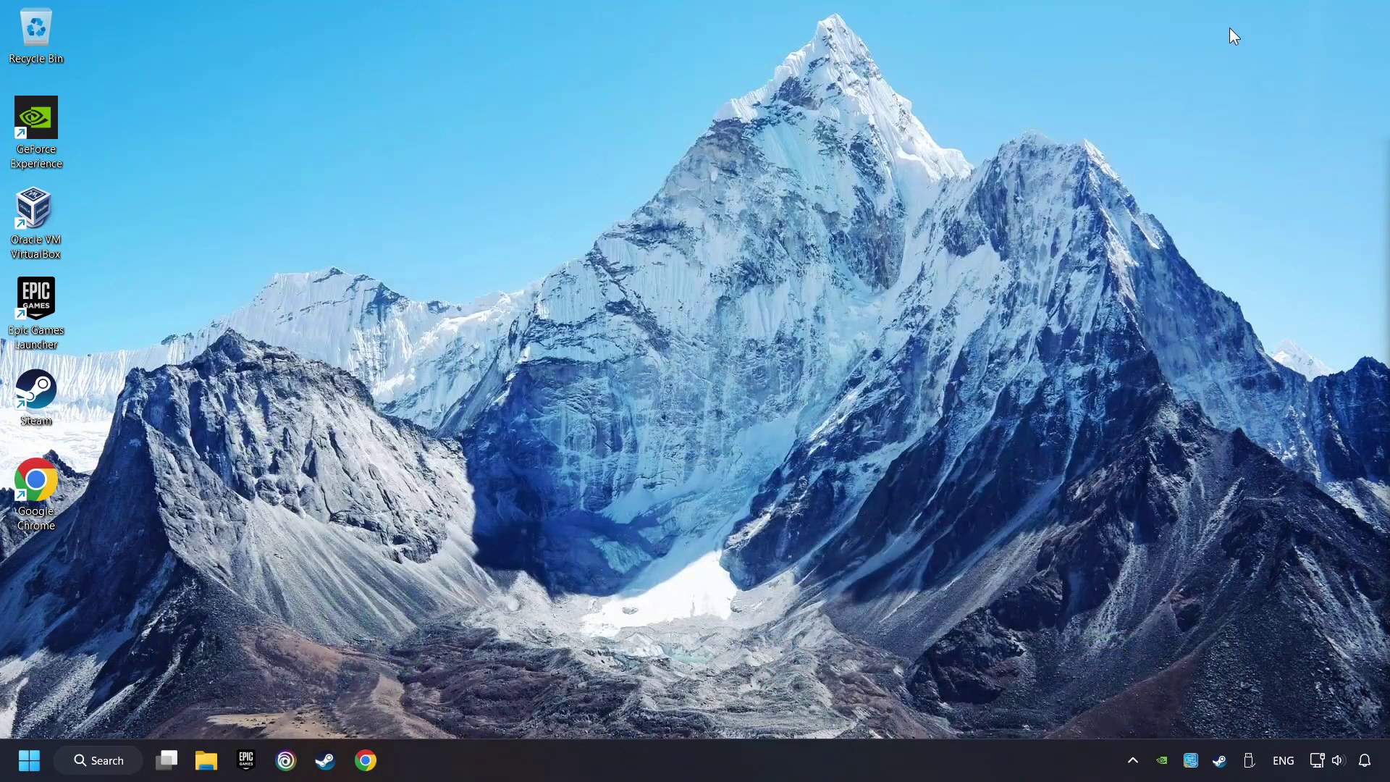
# Search for 'graphics settings' and open the Graphics settings page.
pyautogui.click(122, 759)
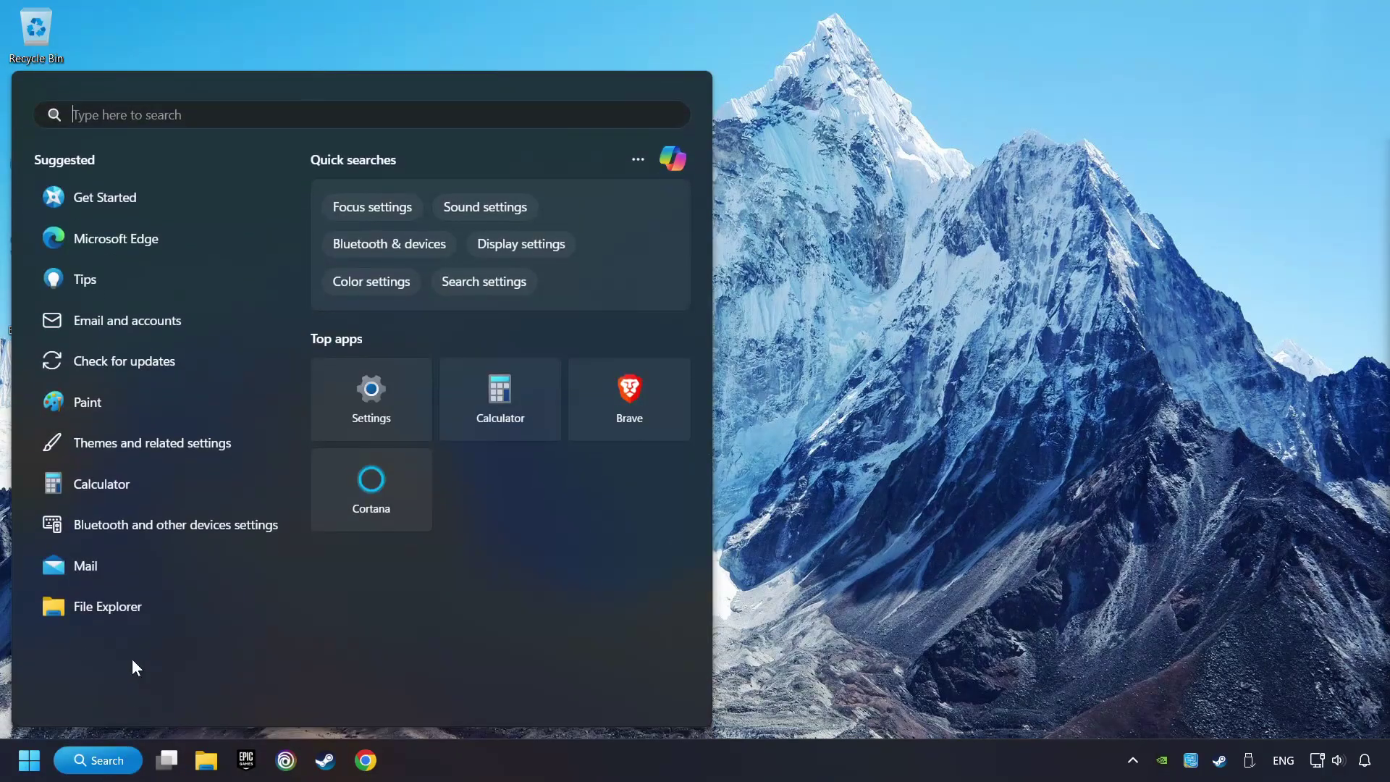
pyautogui.write('g')
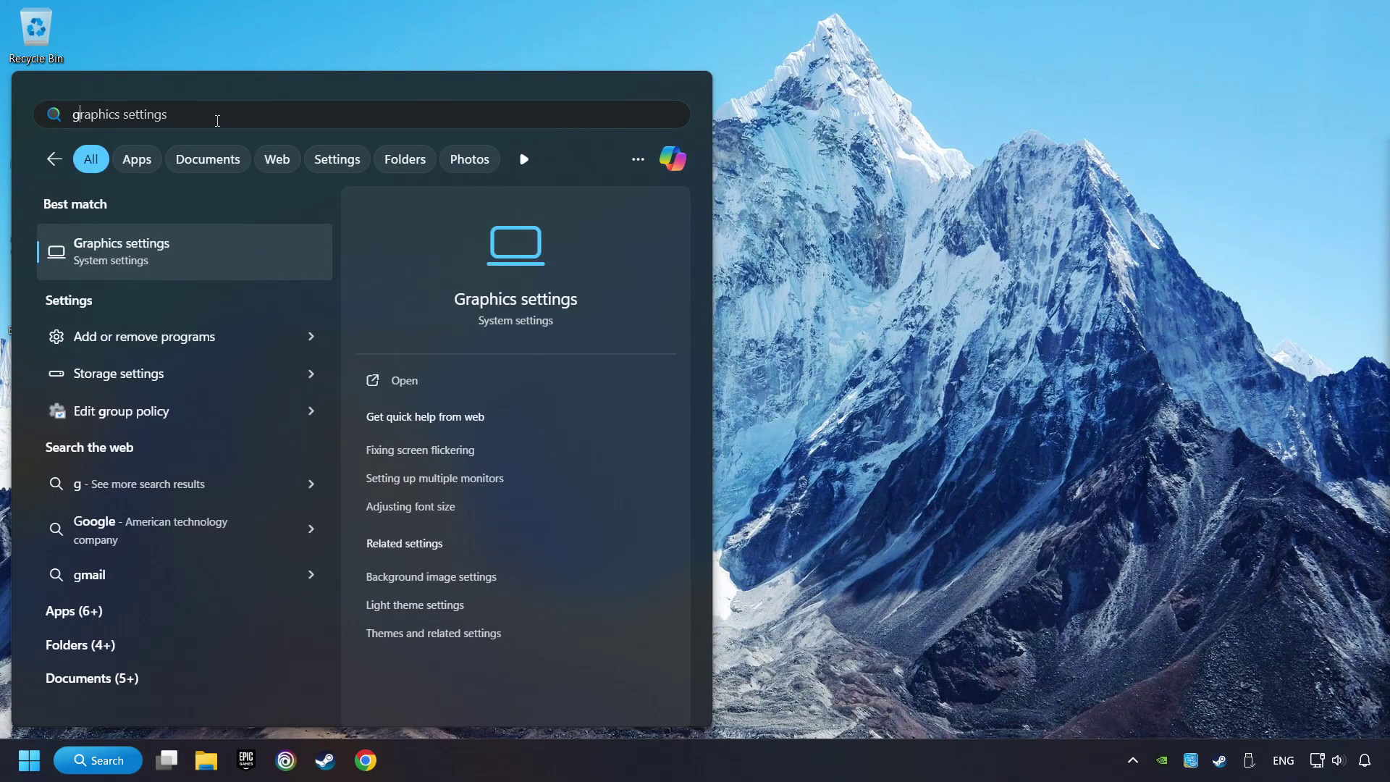
pyautogui.write('raphics sett')
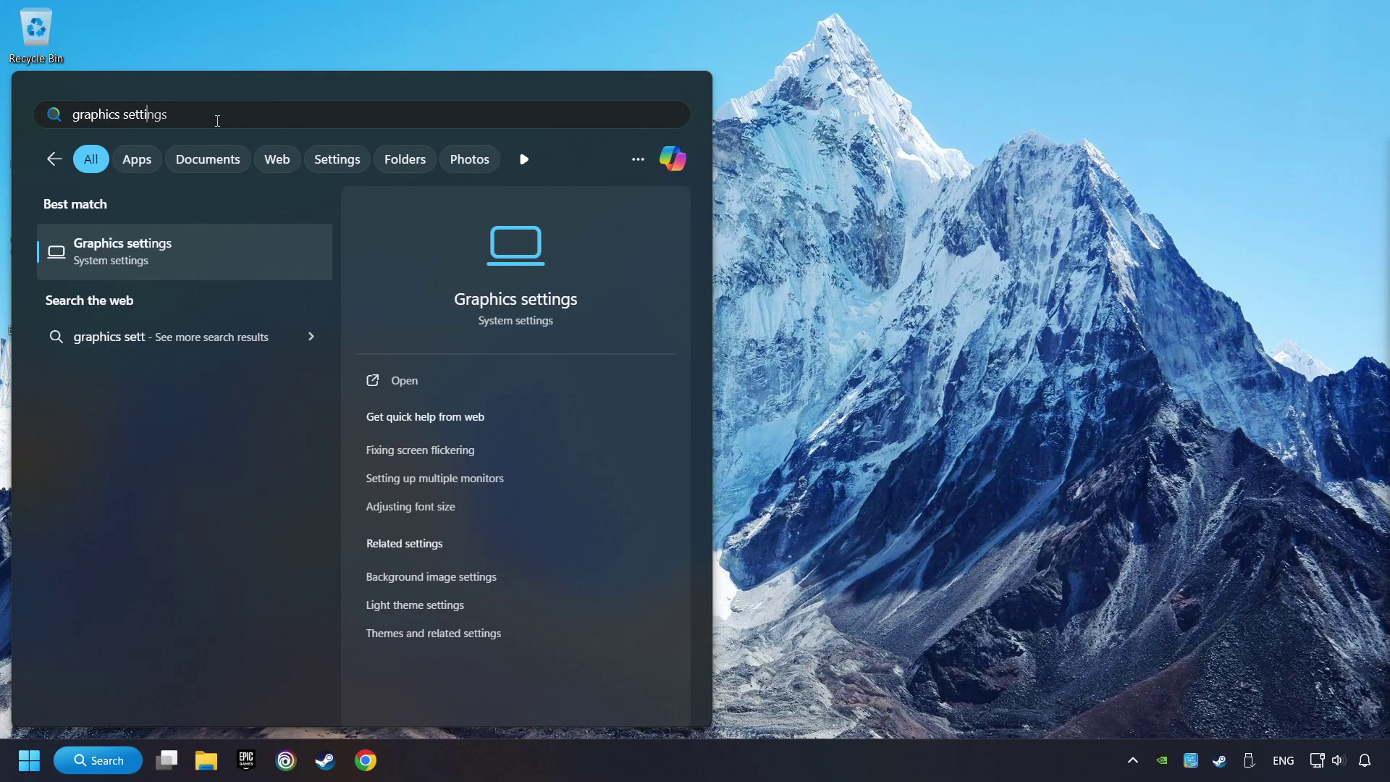
pyautogui.write('ings')
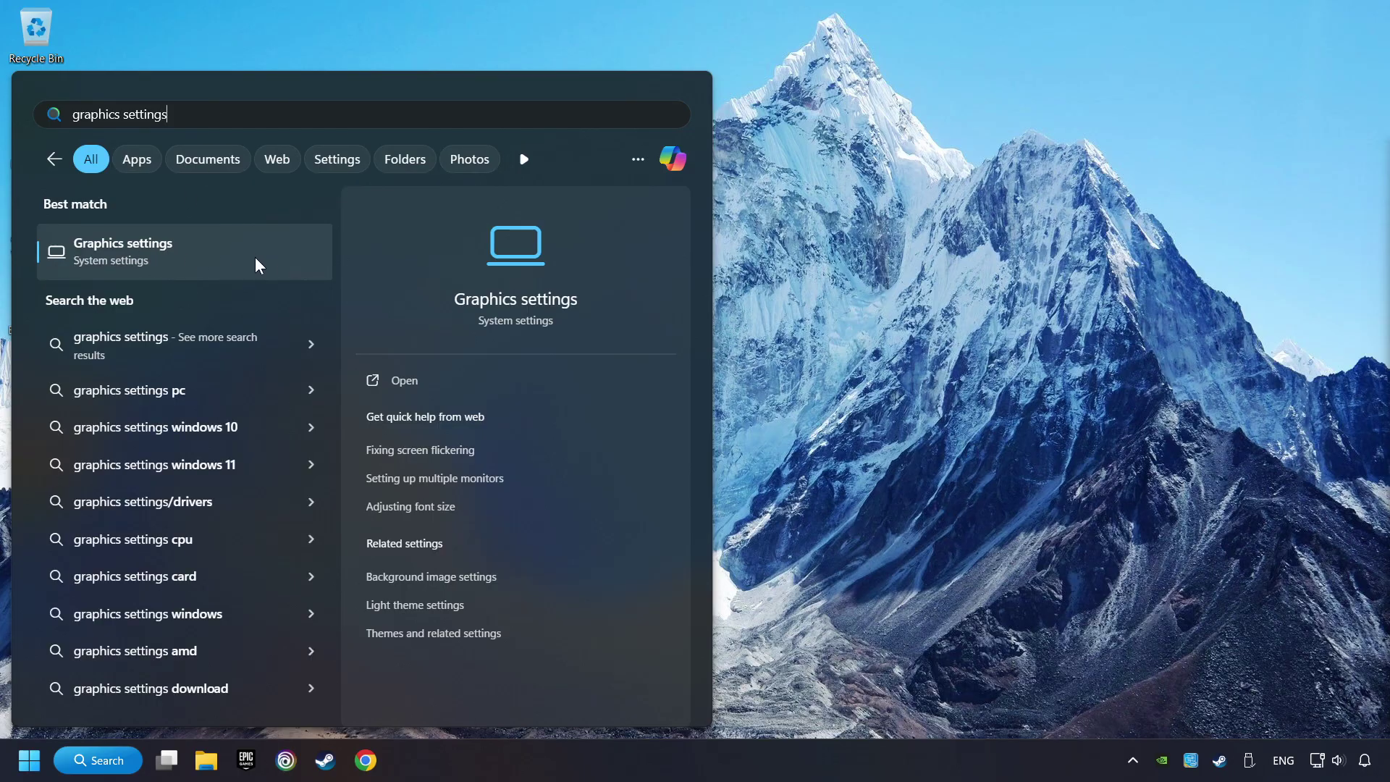
pyautogui.click(276, 262)
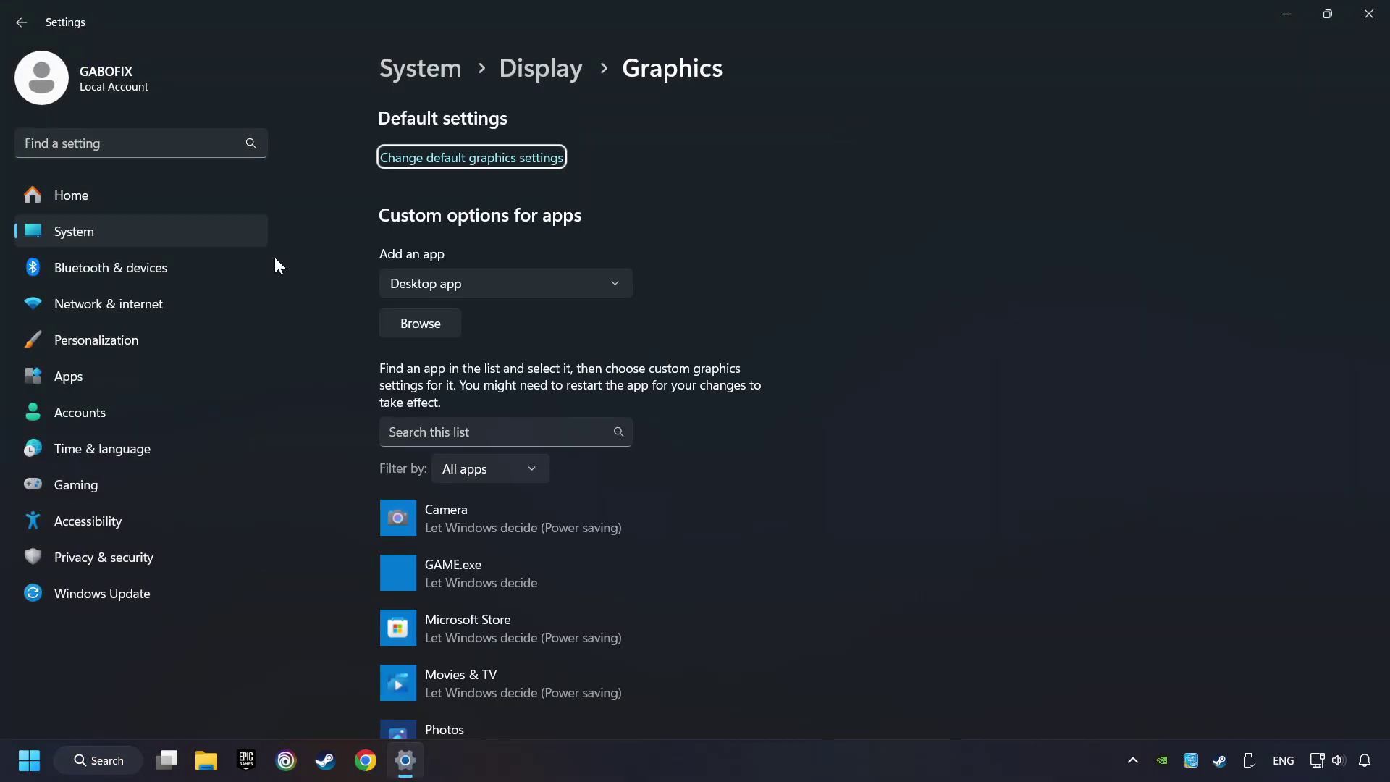
# Open the Browse file picker under Add an app on the Graphics page.
pyautogui.scroll(-3, 336, 286)
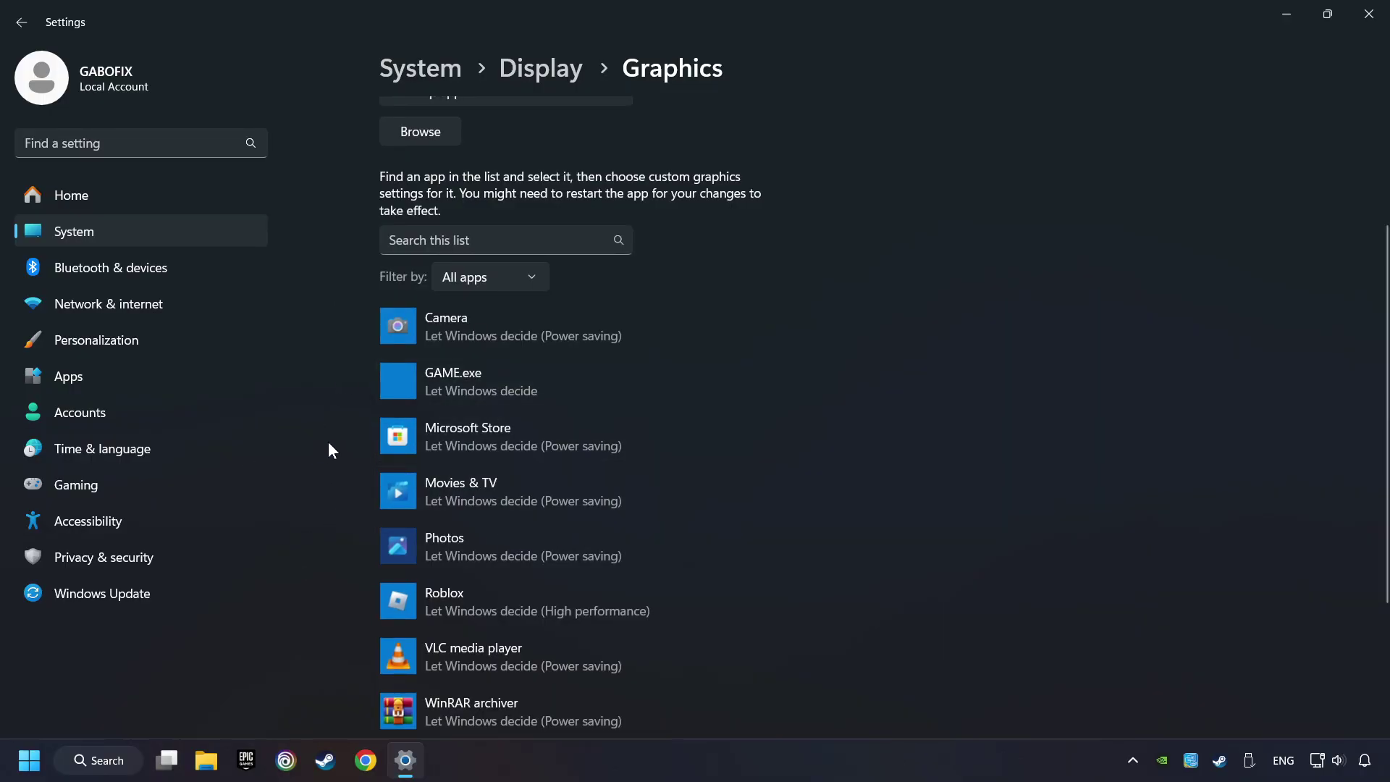
pyautogui.scroll(2, 328, 441)
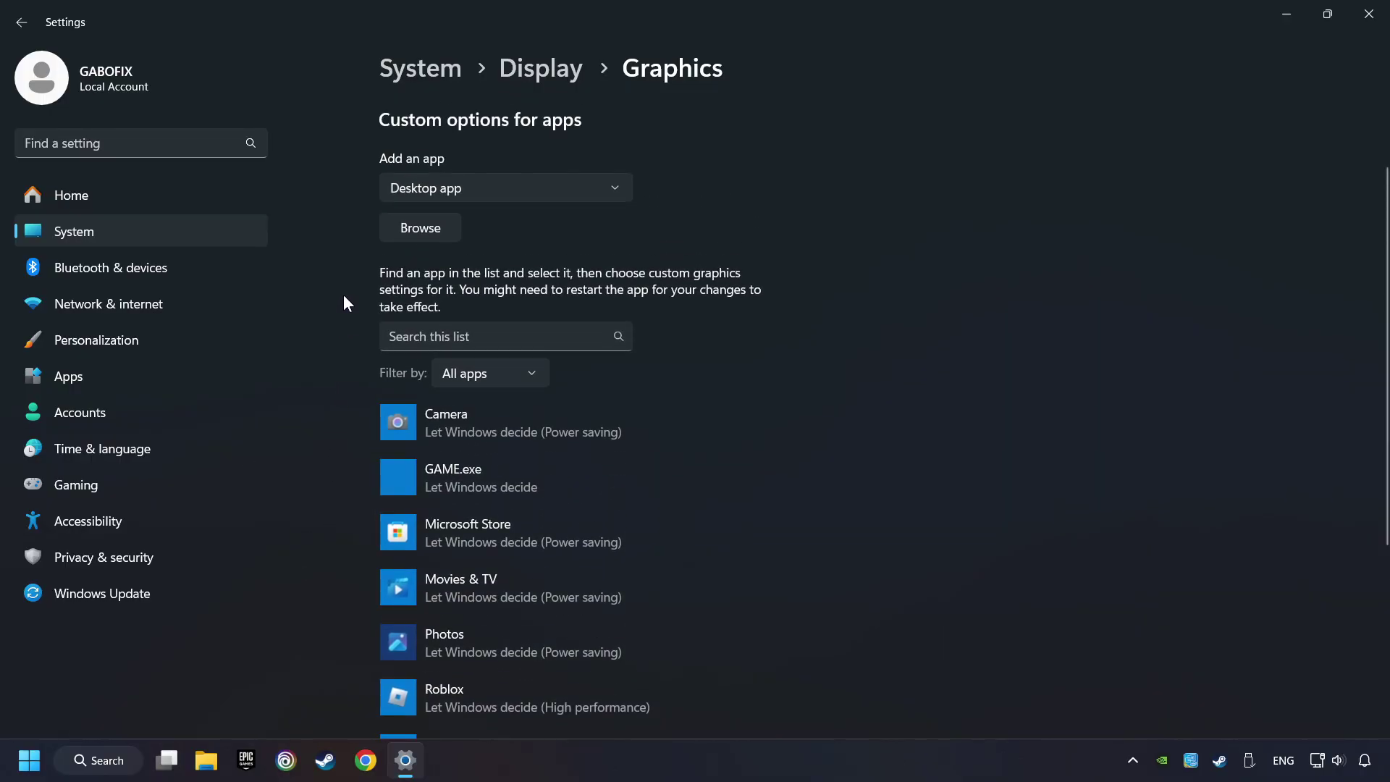
pyautogui.click(435, 233)
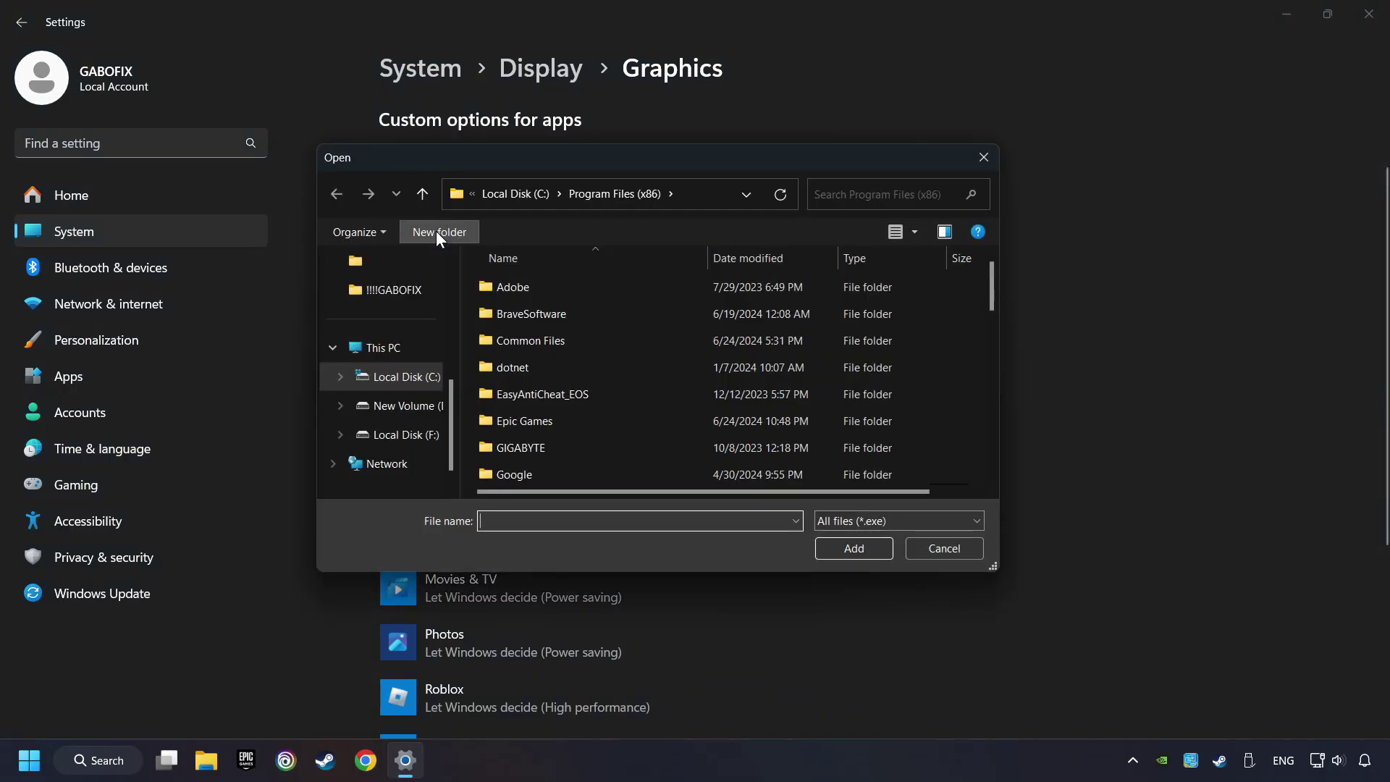
# Set GAME.exe's graphics preference to High performance (NVIDIA GeForce GTX 1050 Ti) and save.
pyautogui.click(986, 158)
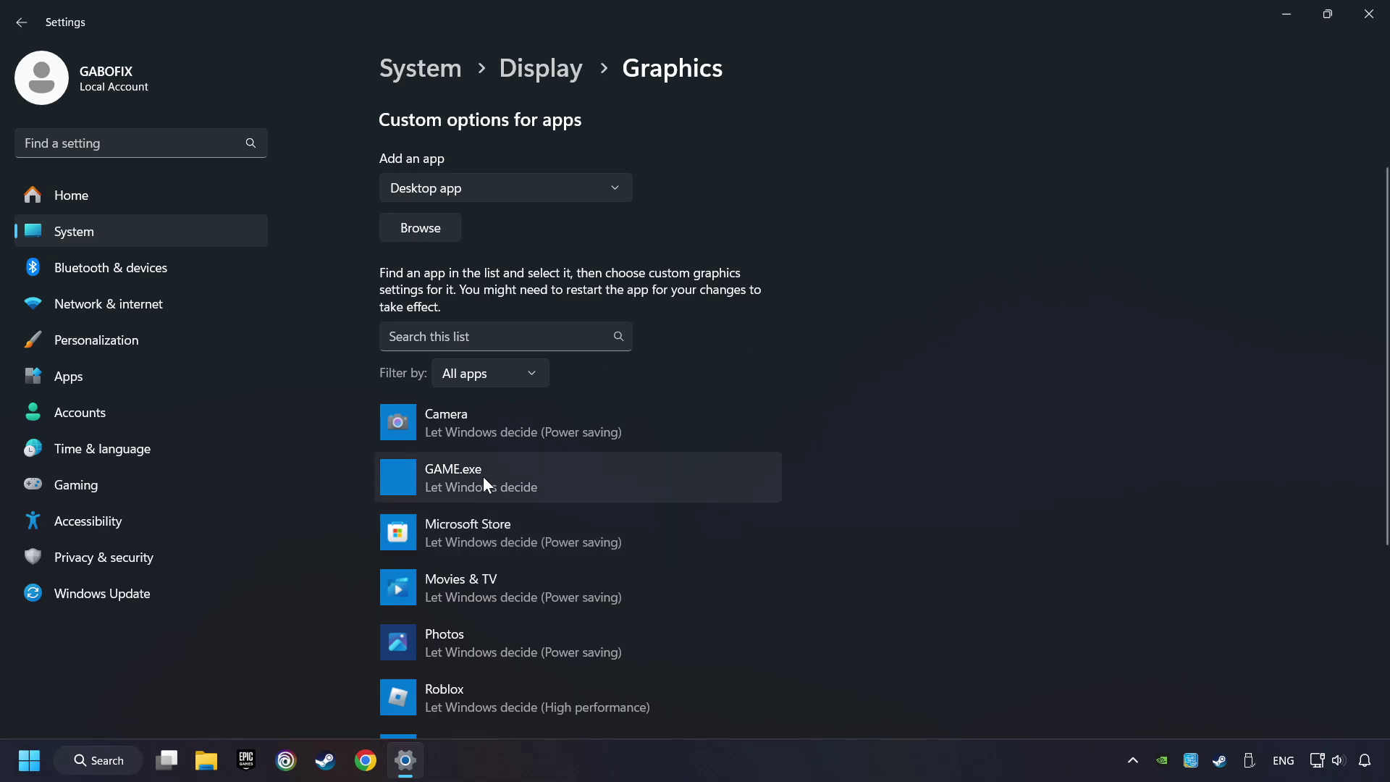
pyautogui.scroll(-2, 483, 474)
pyautogui.click(497, 383)
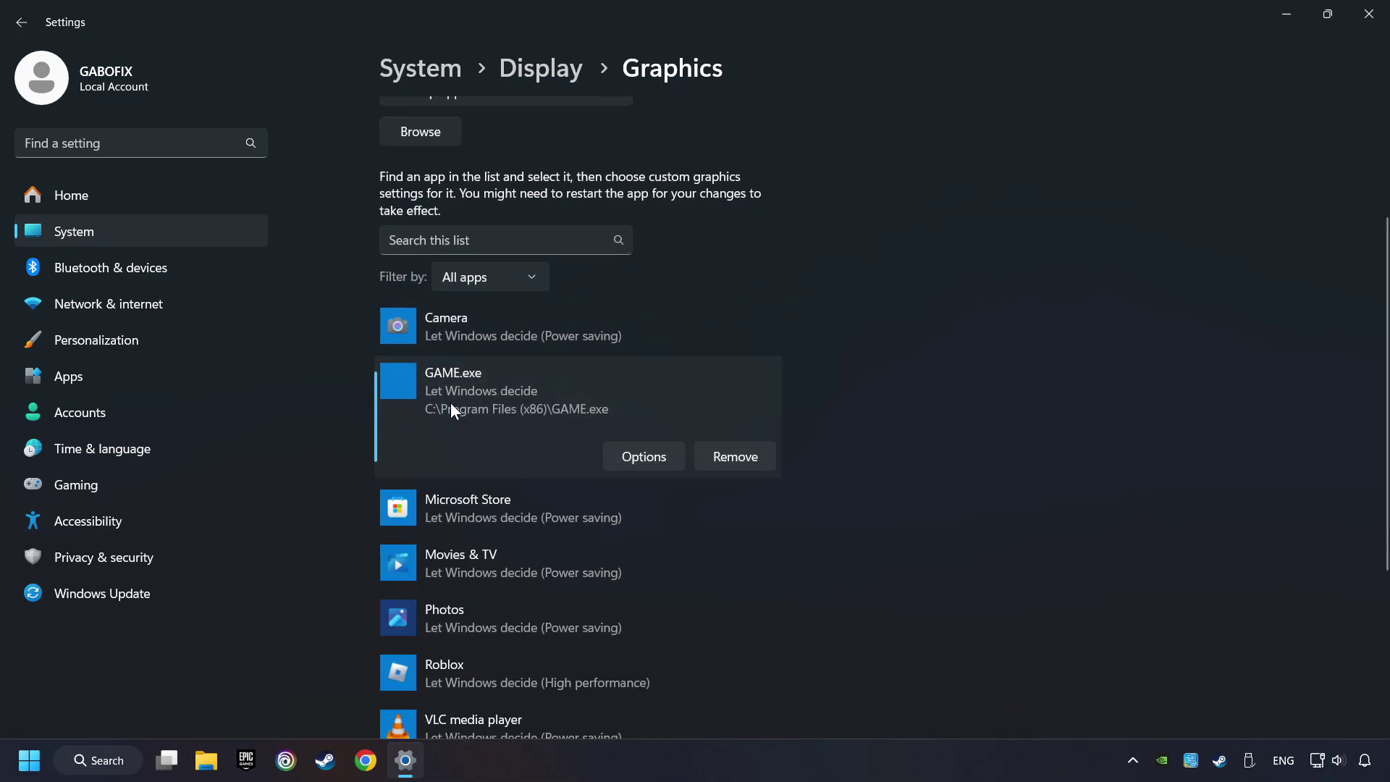
pyautogui.click(659, 458)
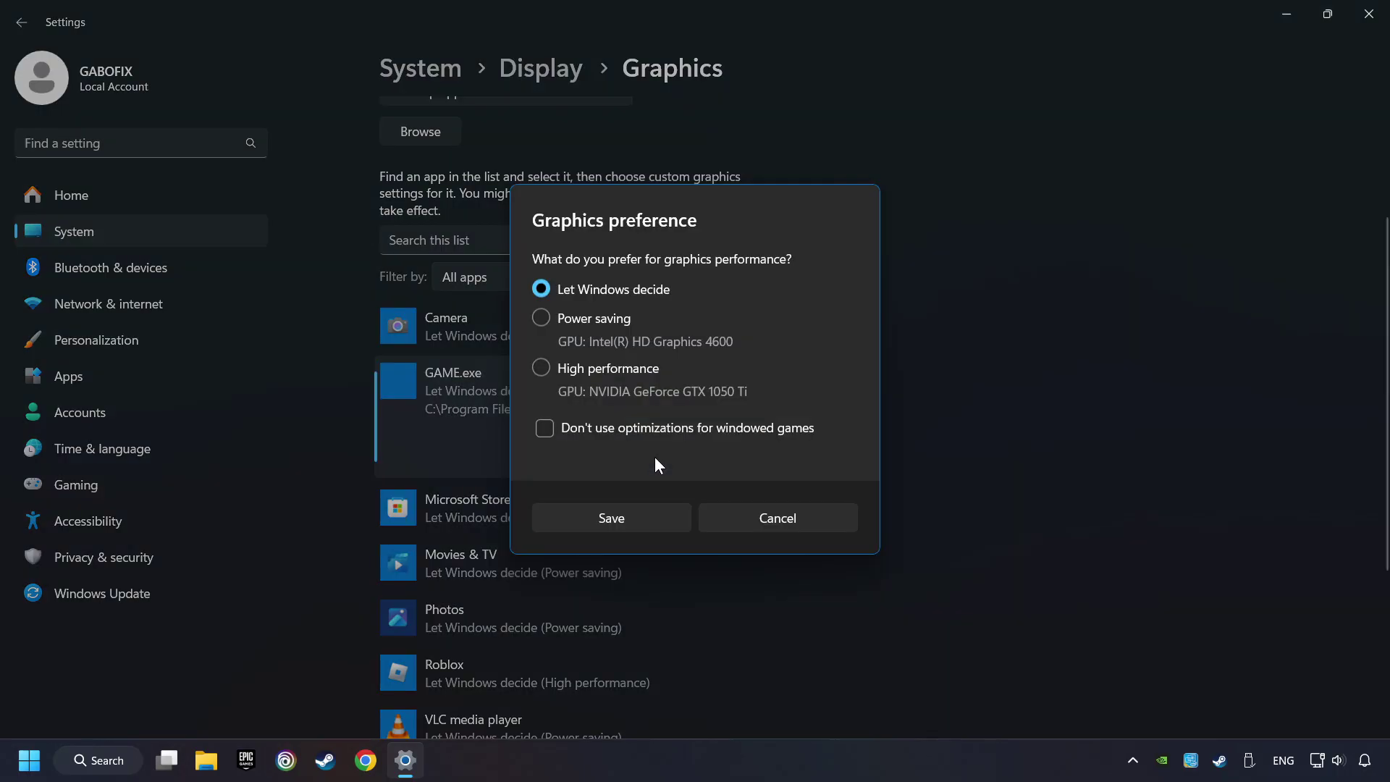
pyautogui.click(541, 368)
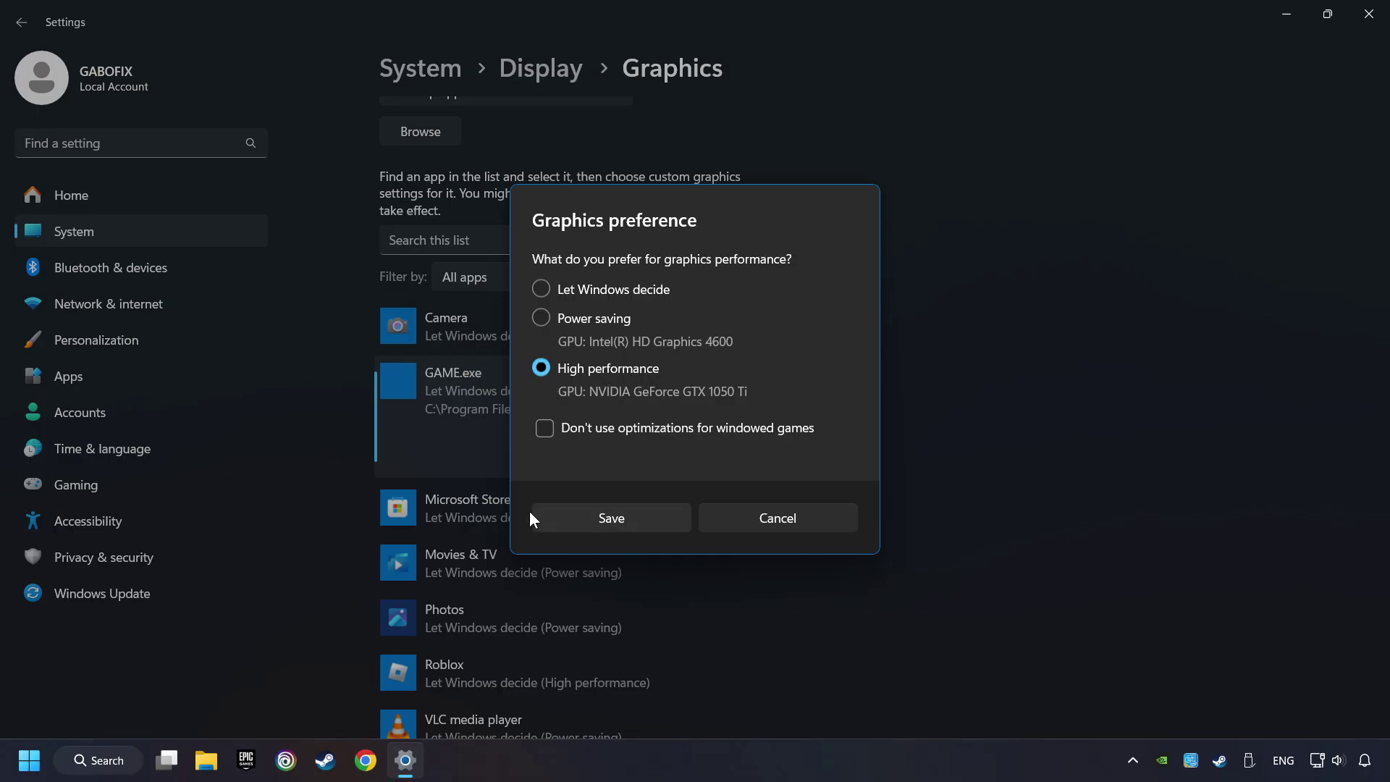
pyautogui.click(633, 512)
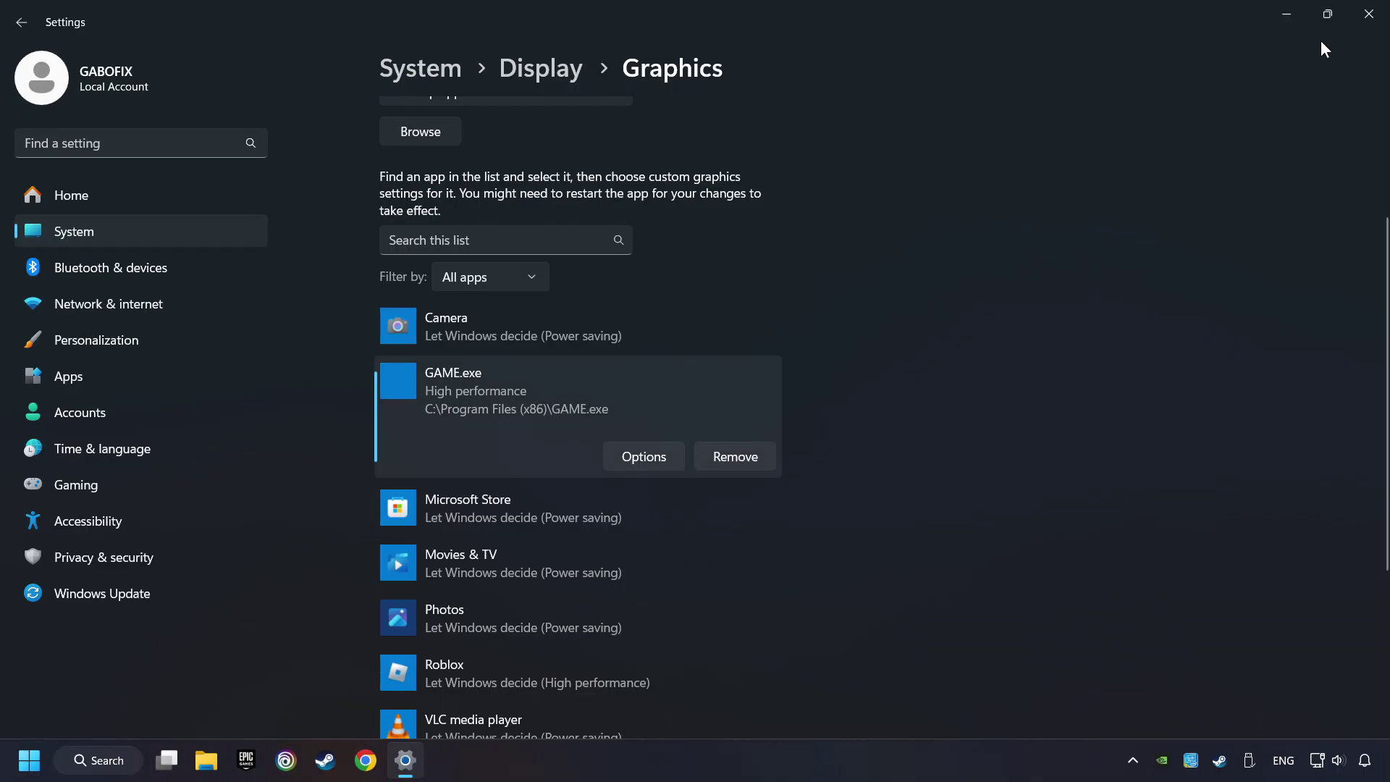
# Close Settings and launch Steam to its Library.
pyautogui.click(1370, 15)
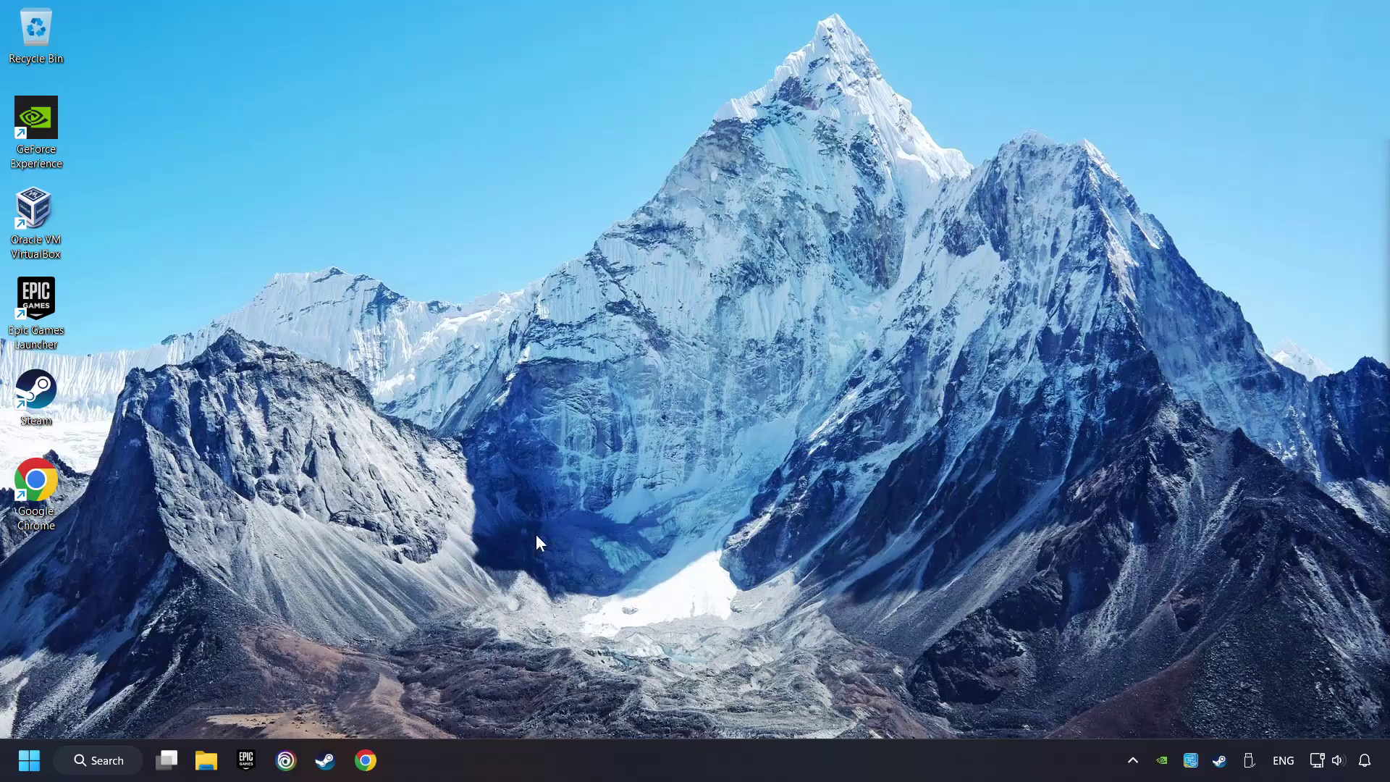
pyautogui.click(325, 762)
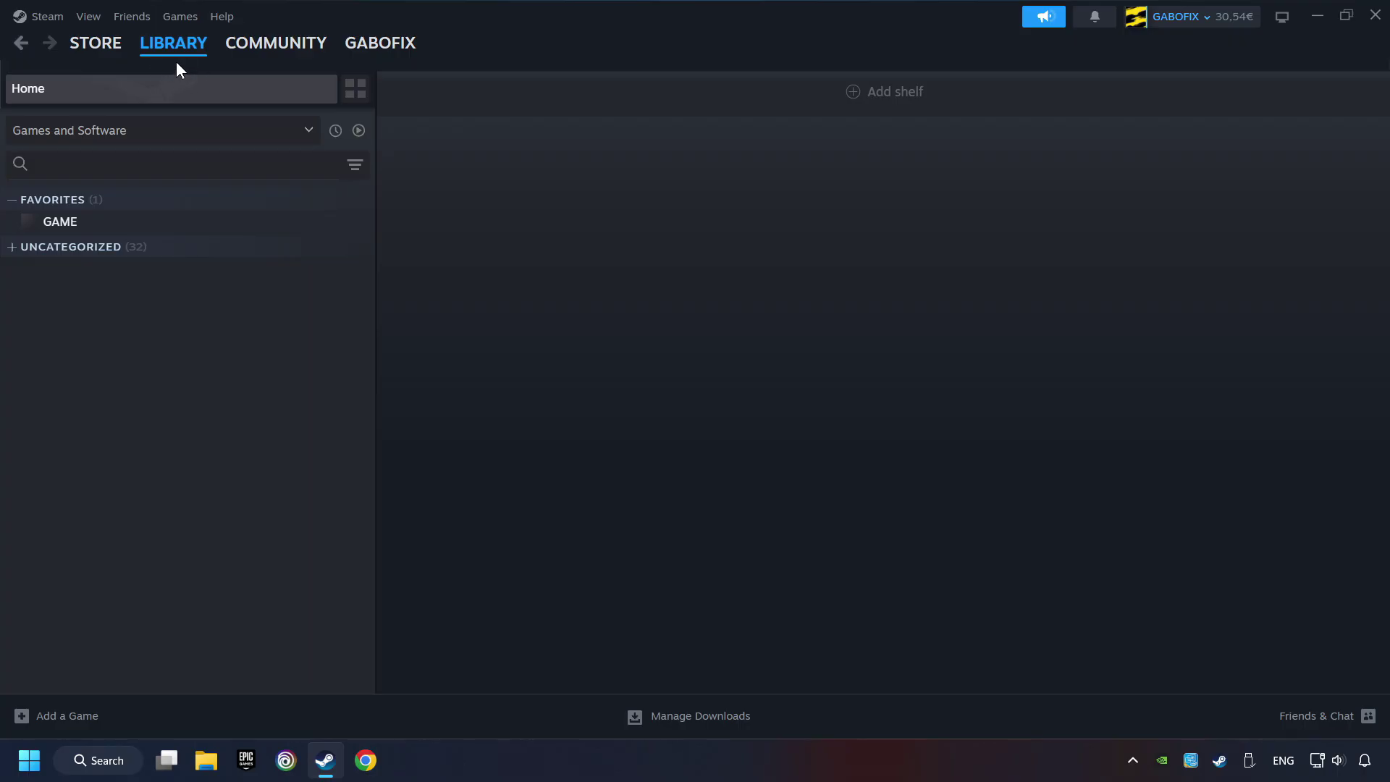
# Verify the integrity of GAME's game files from the Installed Files page of its Steam Properties.
pyautogui.rightClick(307, 232)
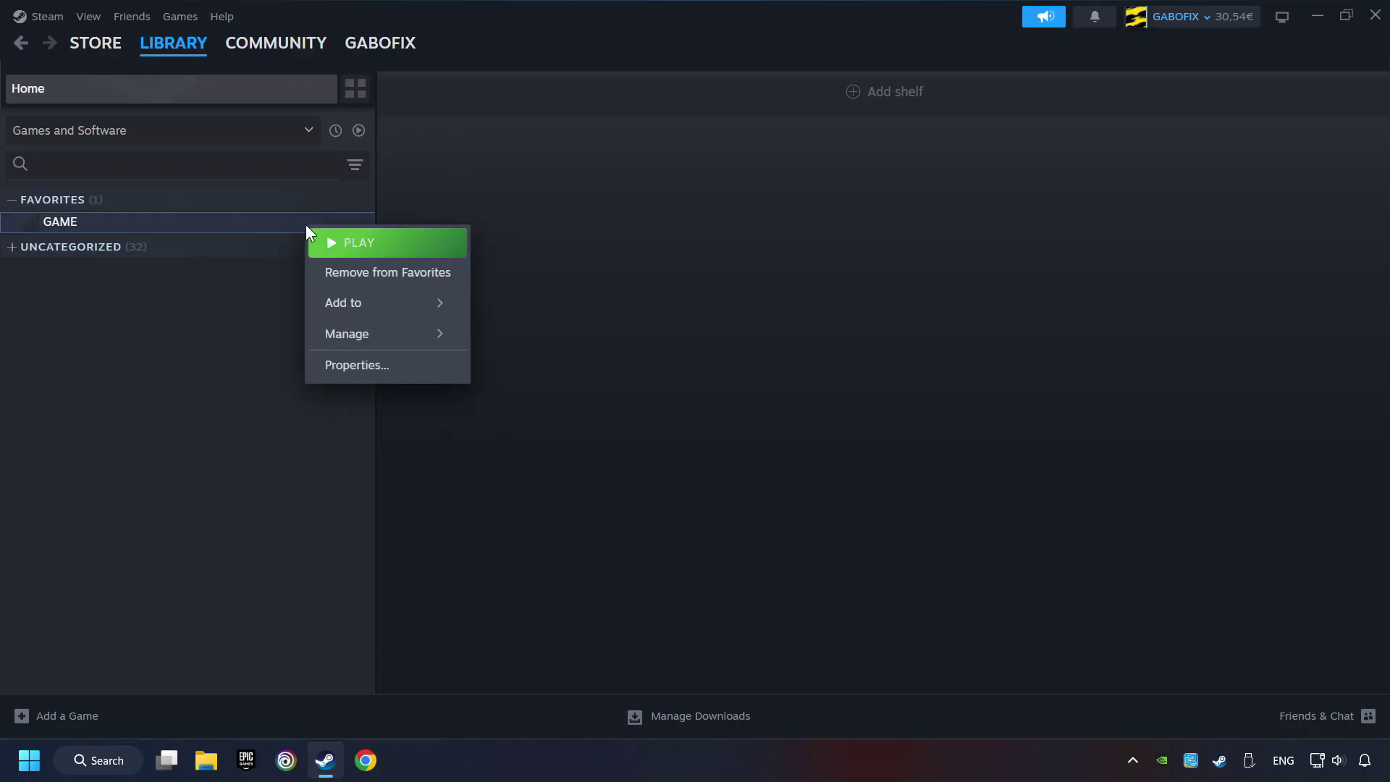
pyautogui.click(429, 373)
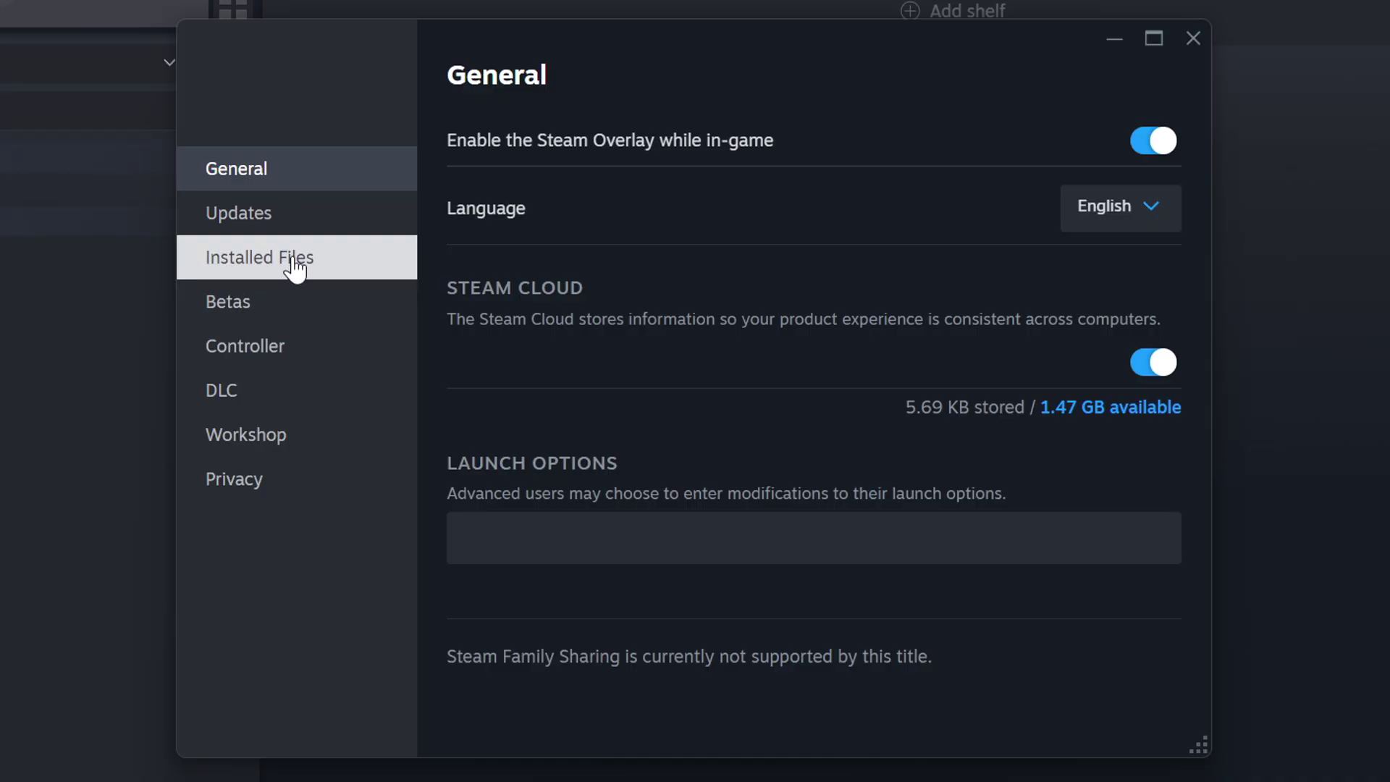
pyautogui.click(323, 272)
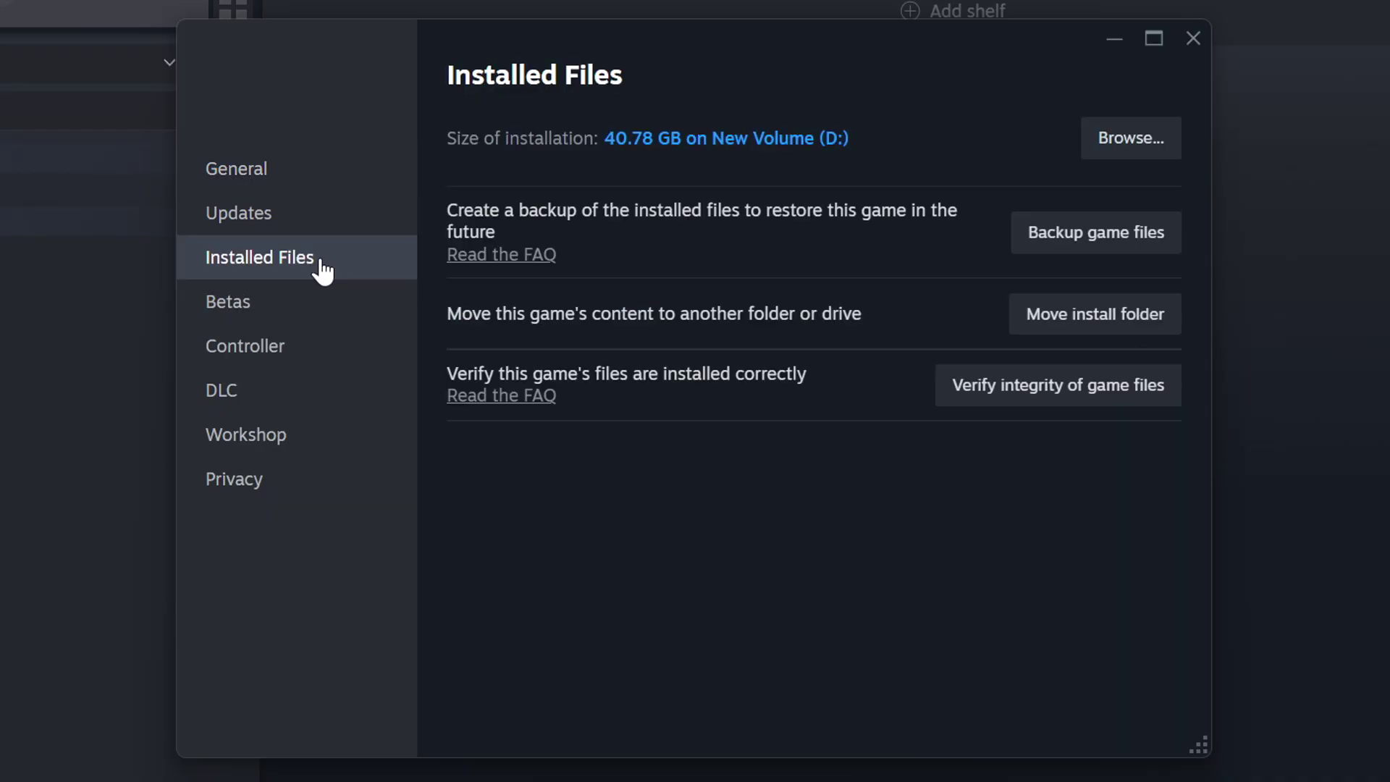
pyautogui.click(1074, 400)
# Open the Compatibility tab of the GAME executable's Properties in its install folder.
pyautogui.click(1145, 149)
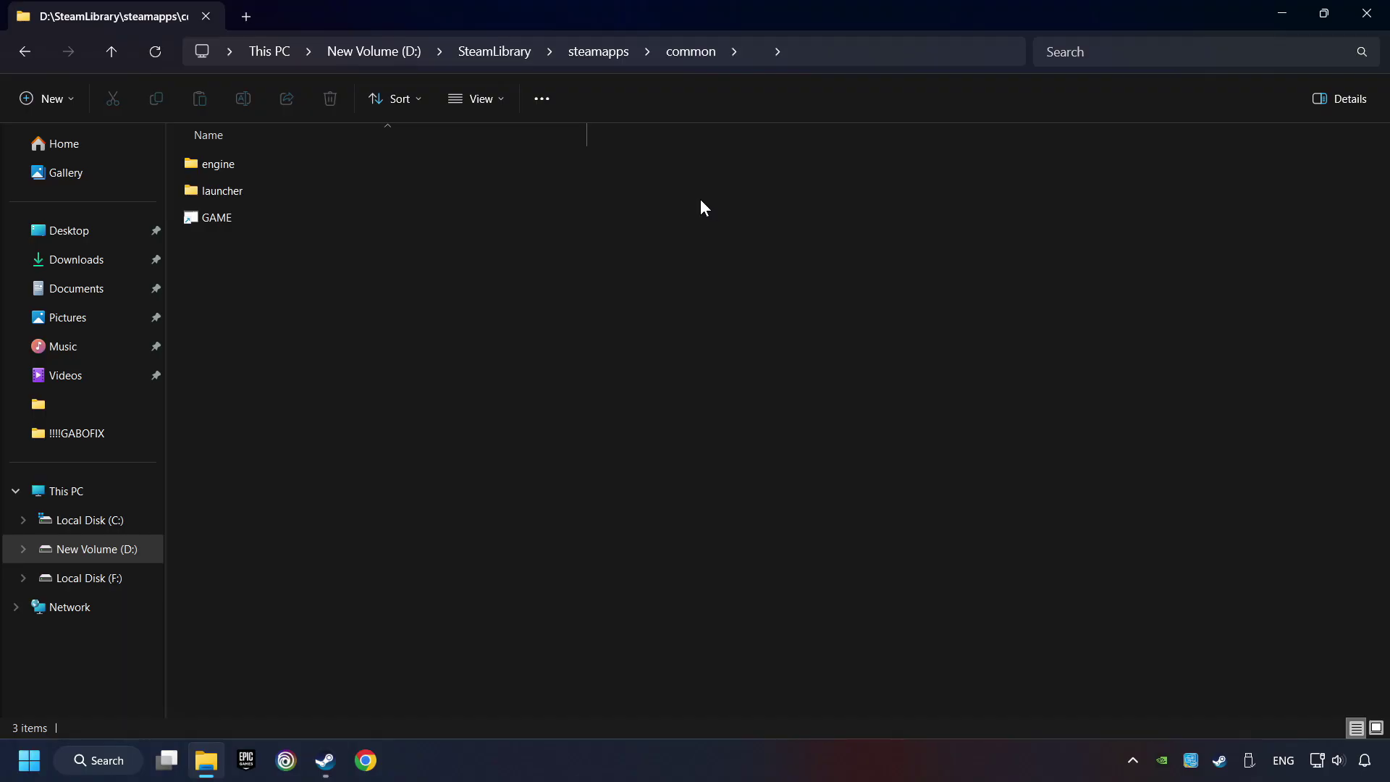
pyautogui.click(493, 217)
pyautogui.rightClick(443, 217)
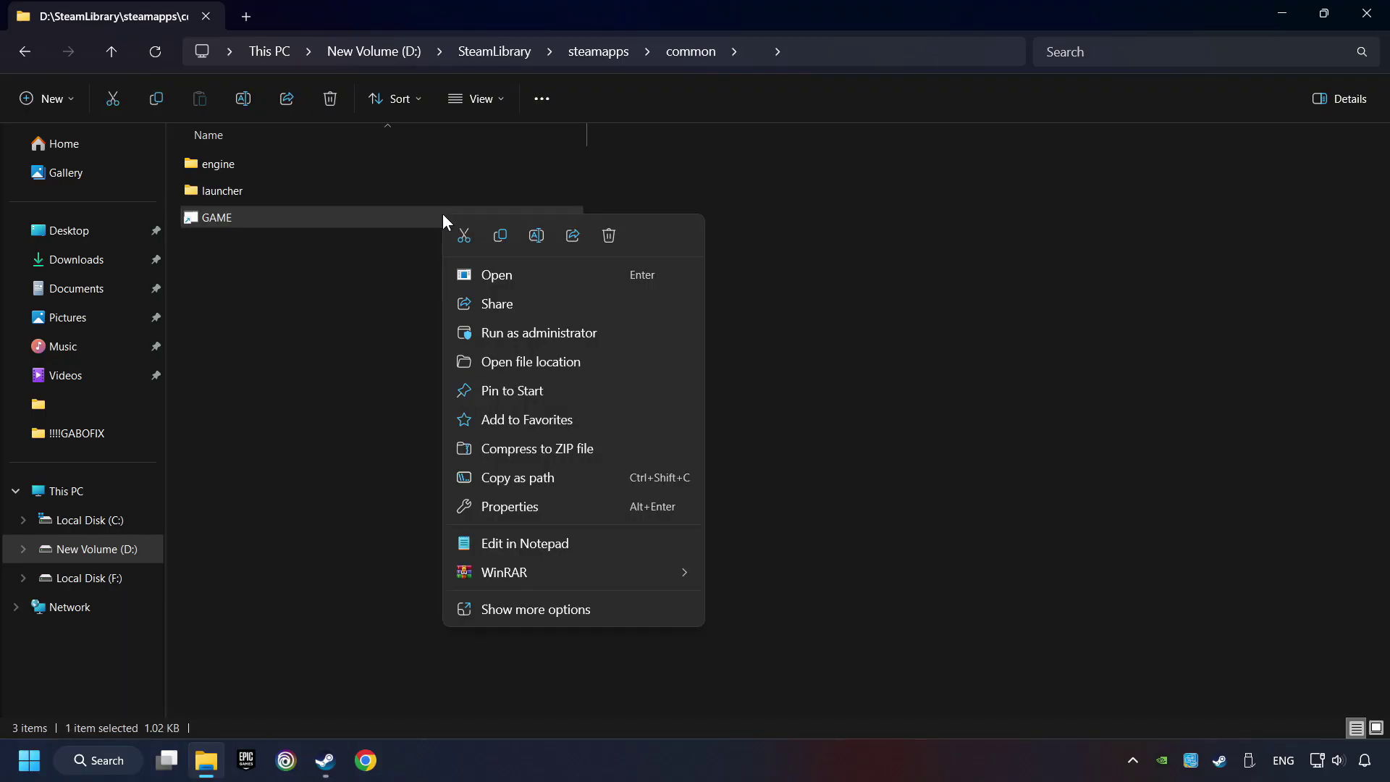
pyautogui.click(468, 507)
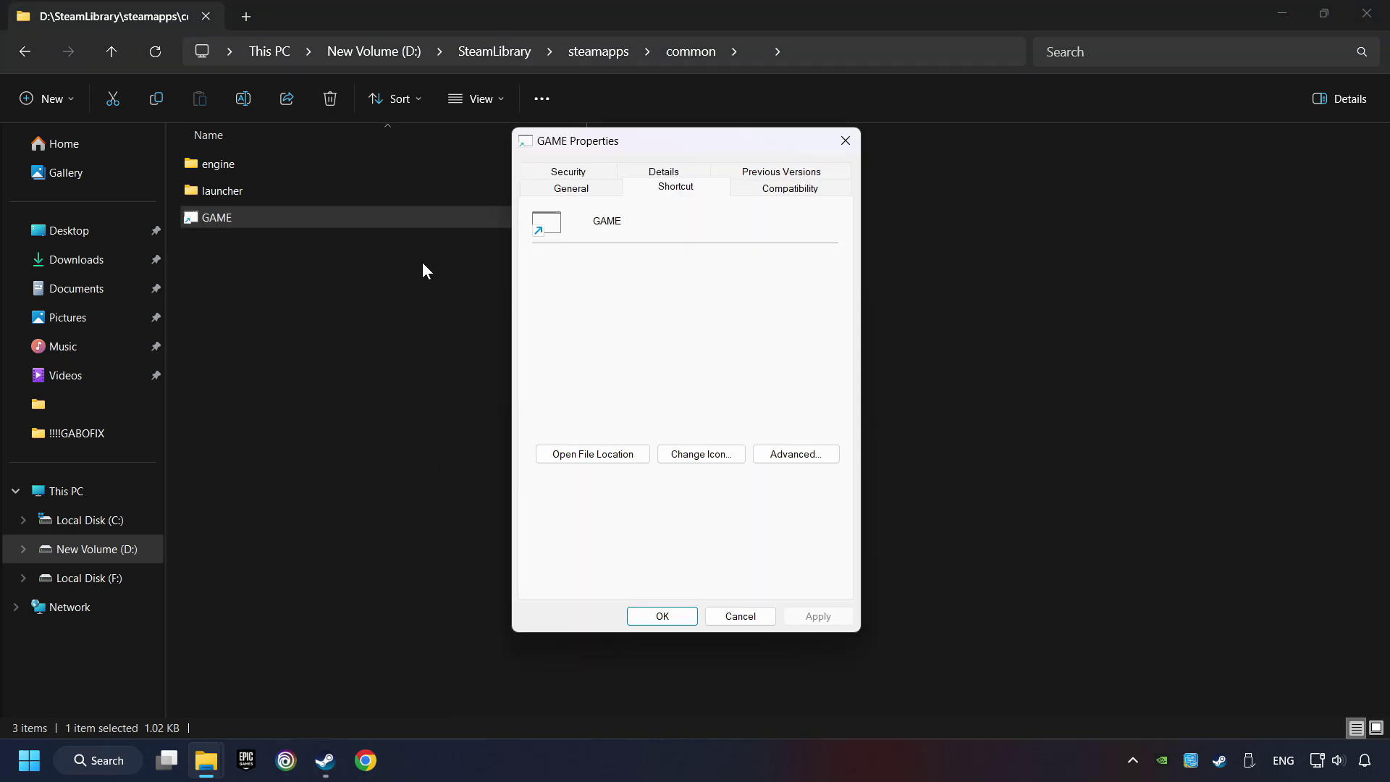
pyautogui.click(821, 189)
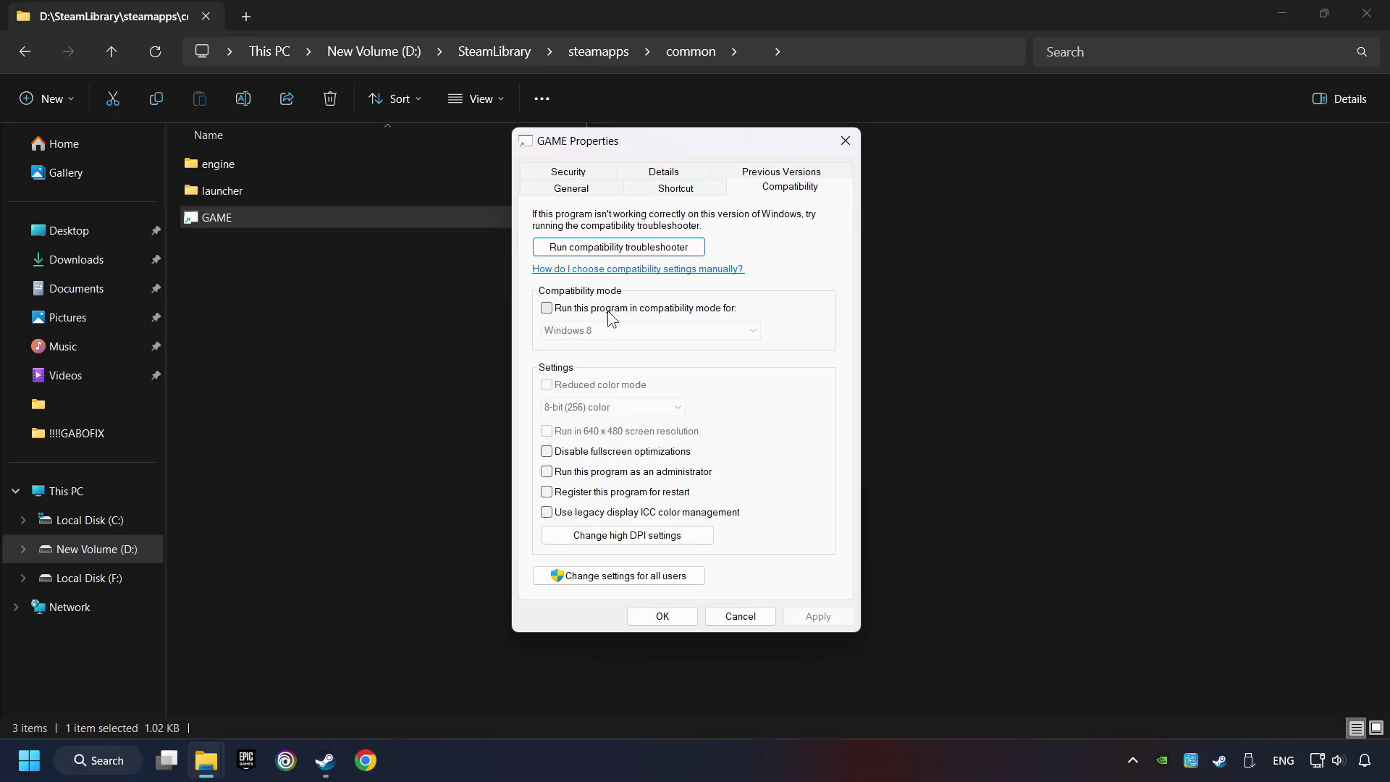
# Enable Windows 8 compatibility mode, disable fullscreen optimizations, run as administrator, and apply.
pyautogui.click(659, 310)
pyautogui.click(658, 330)
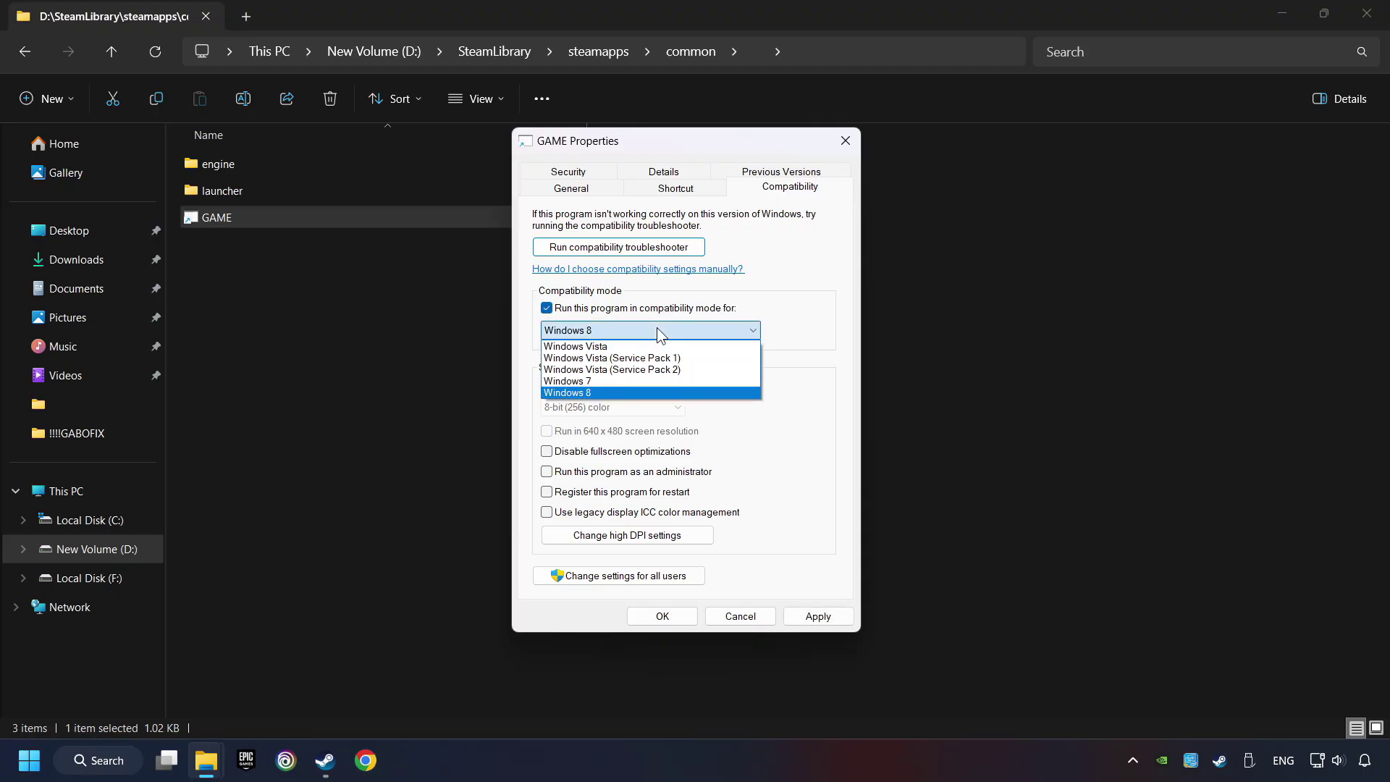
pyautogui.click(613, 392)
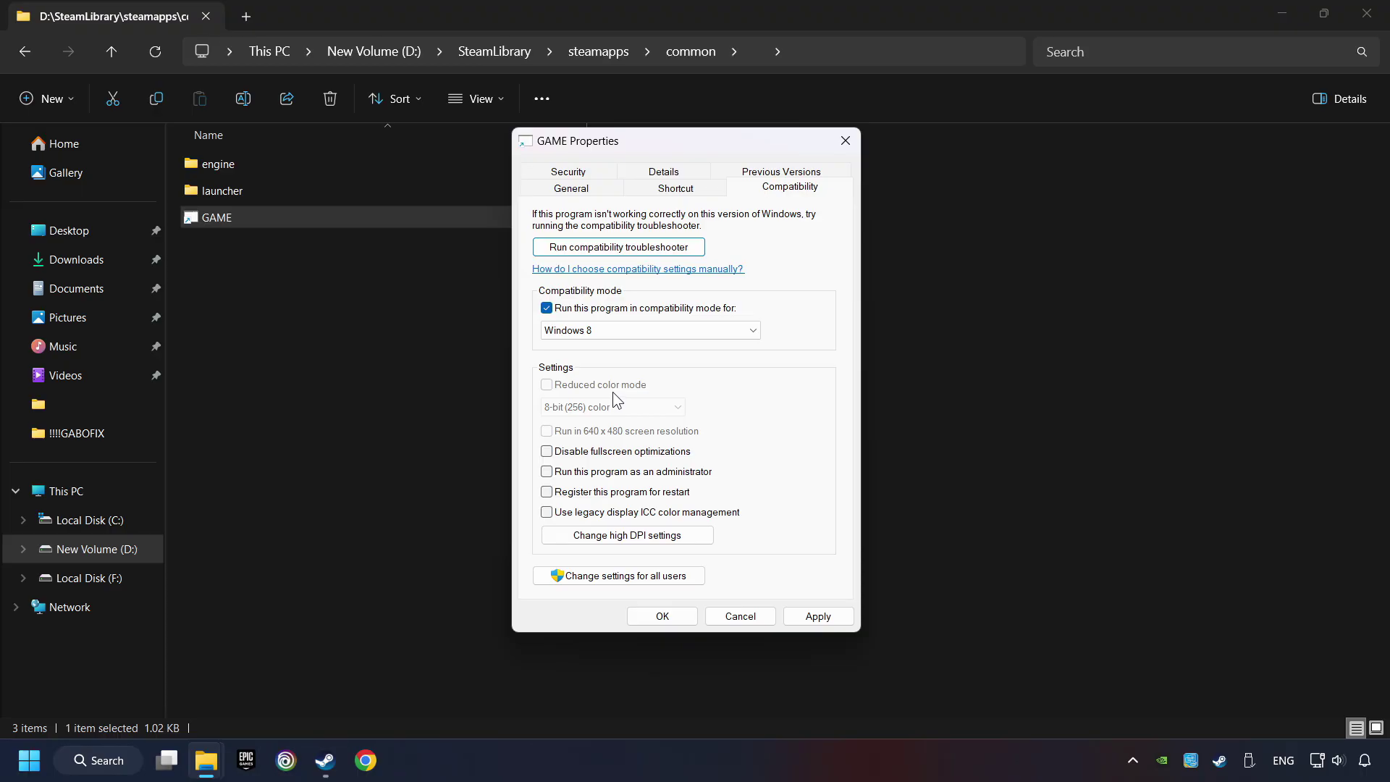
pyautogui.click(548, 452)
pyautogui.click(546, 473)
pyautogui.click(831, 616)
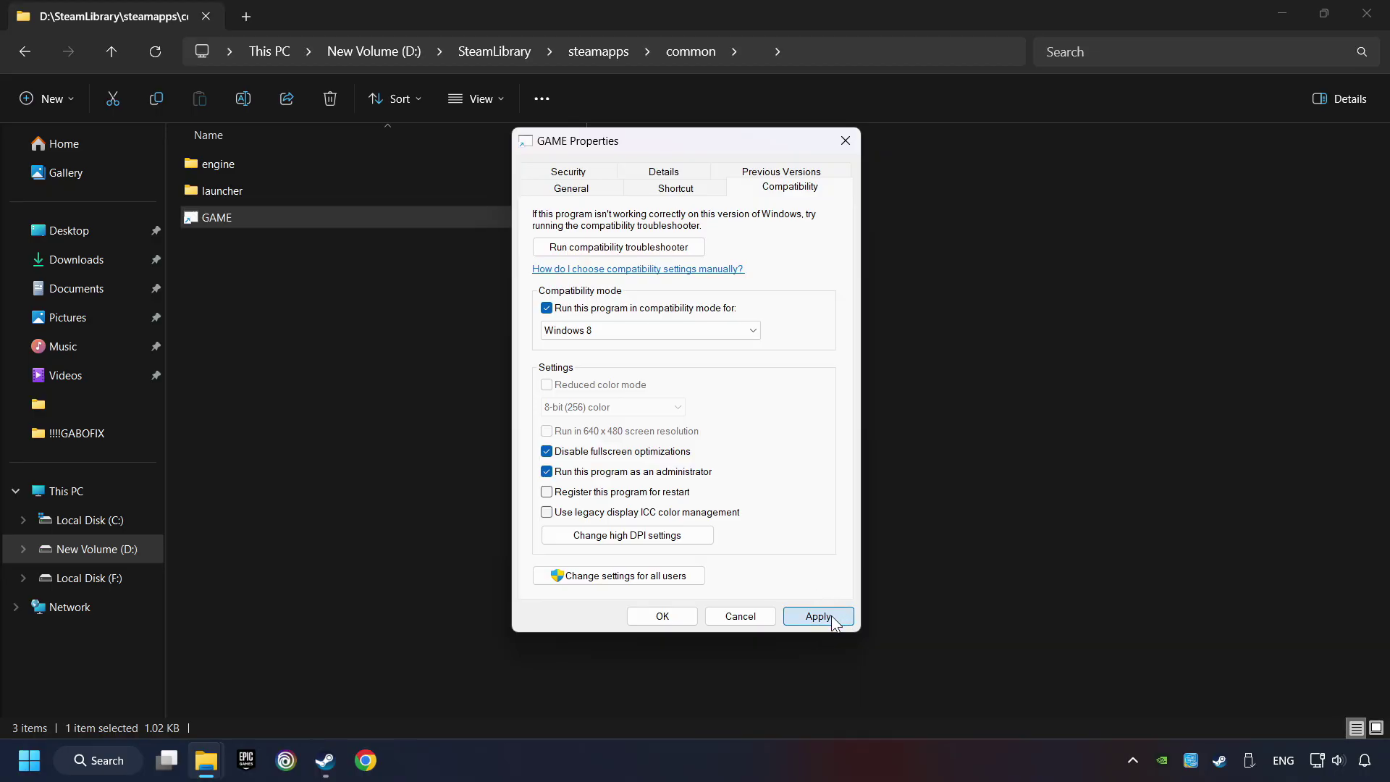
# Confirm the compatibility settings and load the DirectX End-User Runtime download page in Chrome.
pyautogui.click(662, 616)
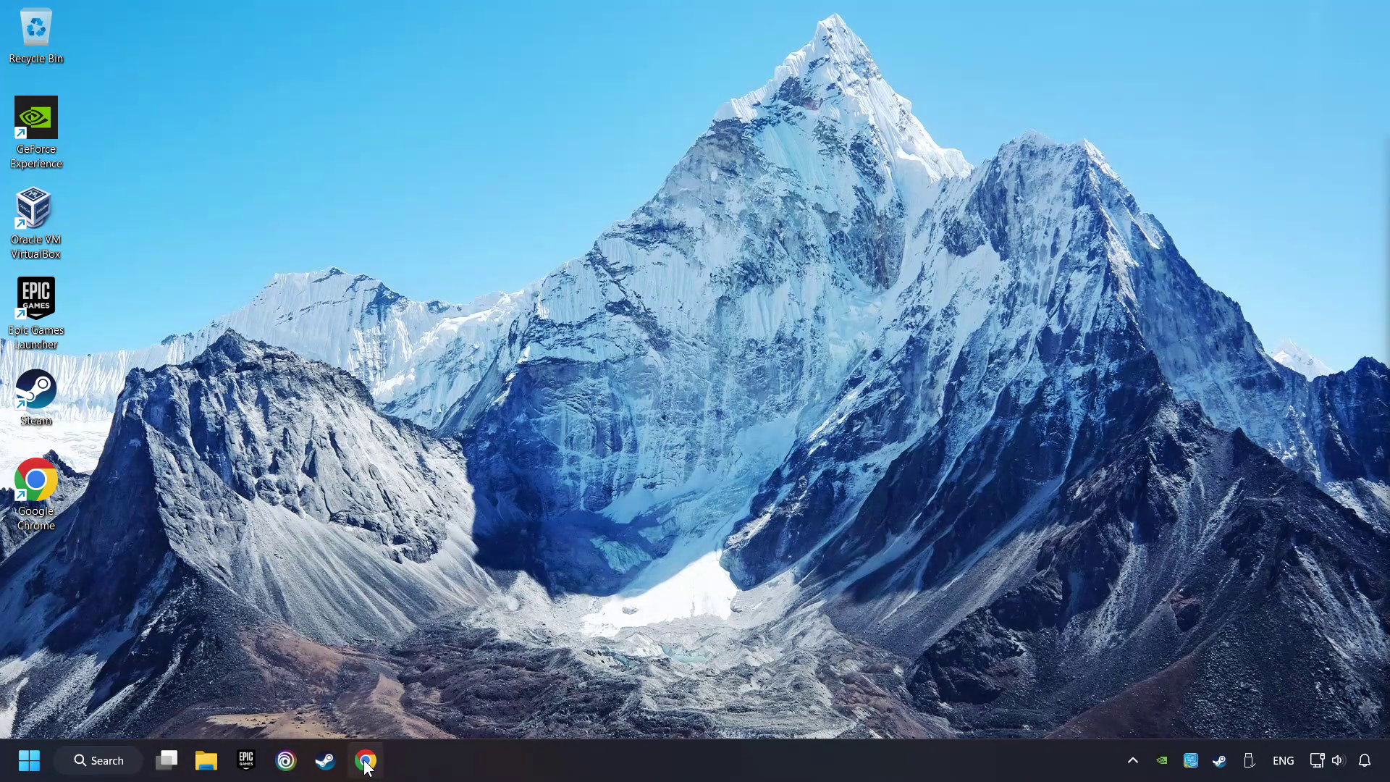
pyautogui.click(368, 761)
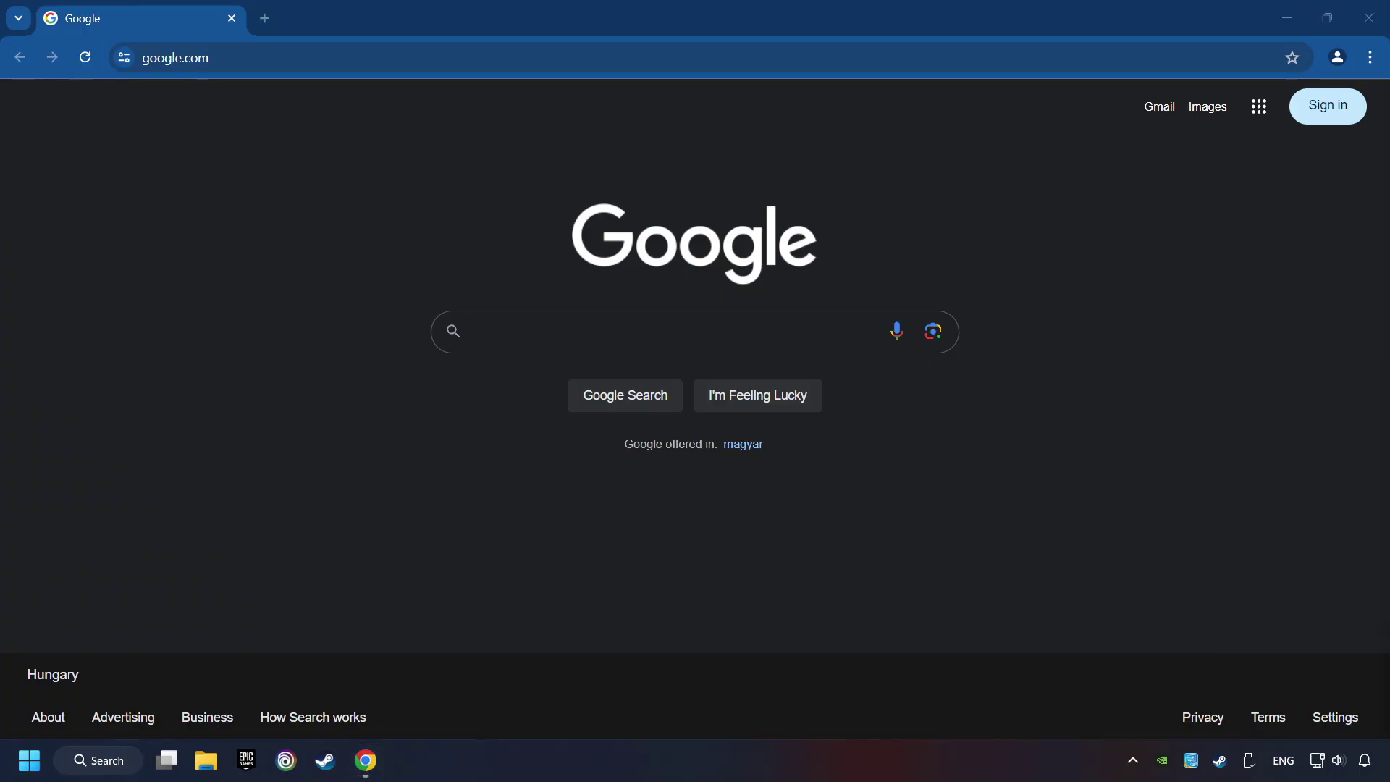
pyautogui.click(264, 54)
pyautogui.write('https://www.microsoft.com/en-US/download/details.aspx?id=35')
pyautogui.press('Return')
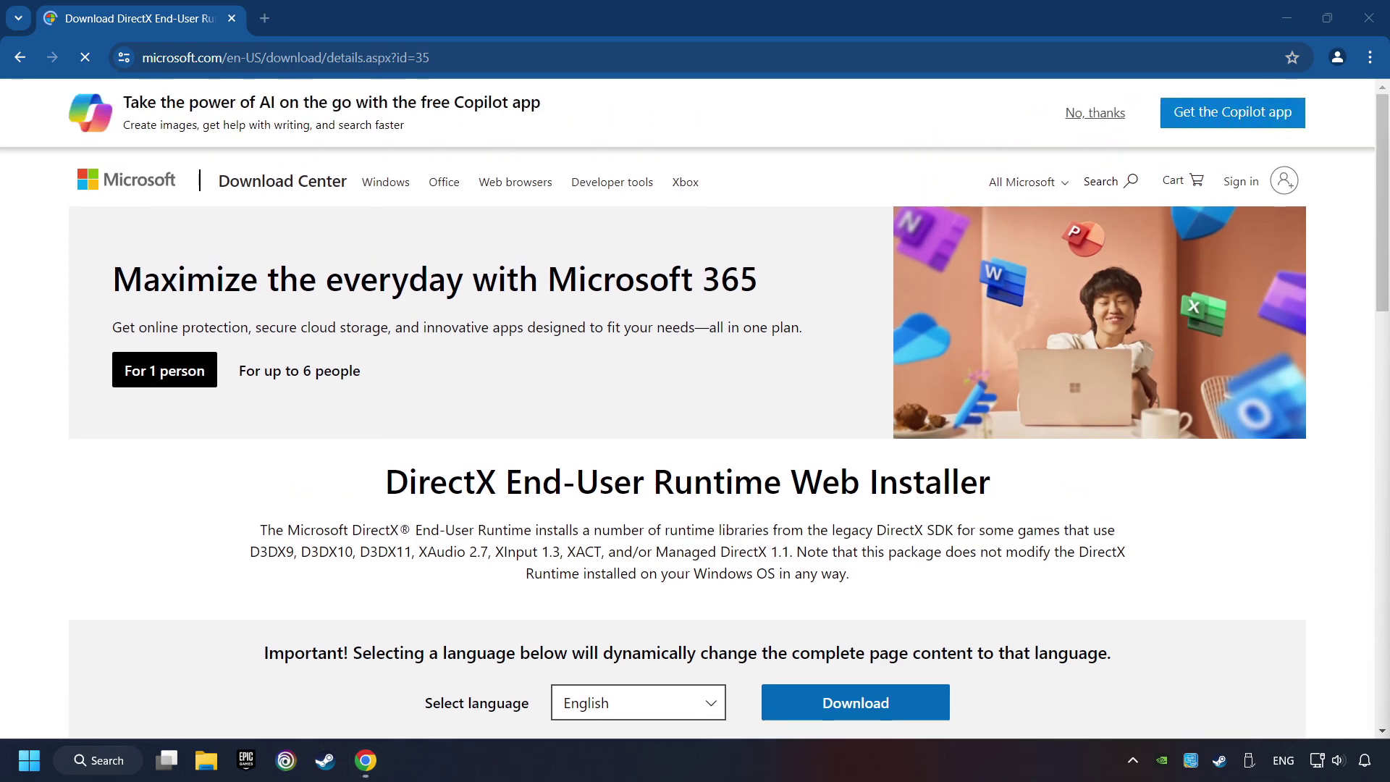
# Load the Visual C++ Redistributable downloads page in a new tab, then return to the DirectX page.
pyautogui.click(265, 18)
pyautogui.write('https://learn.microsoft.com/en-us/cpp/windows/latest-supported-vc-redist?view=msvc-160')
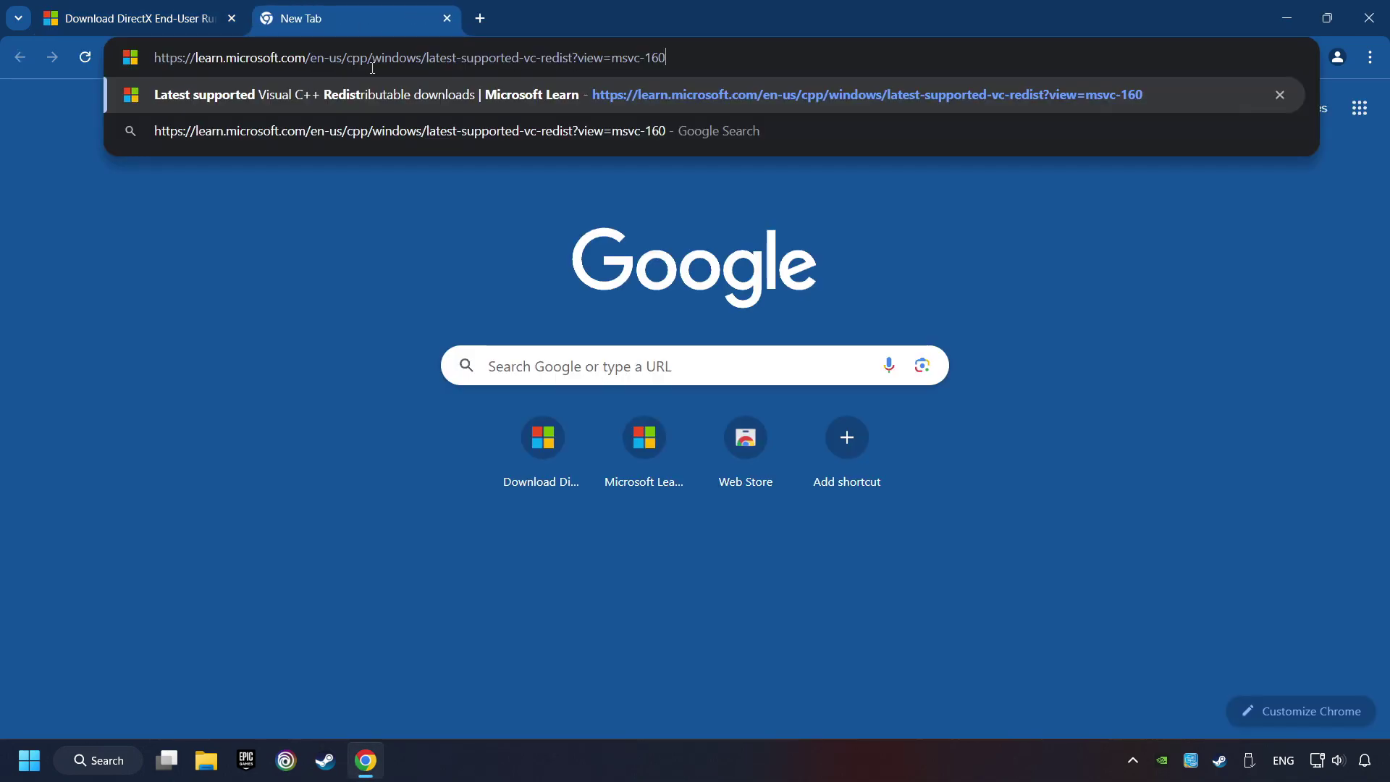
pyautogui.press('Return')
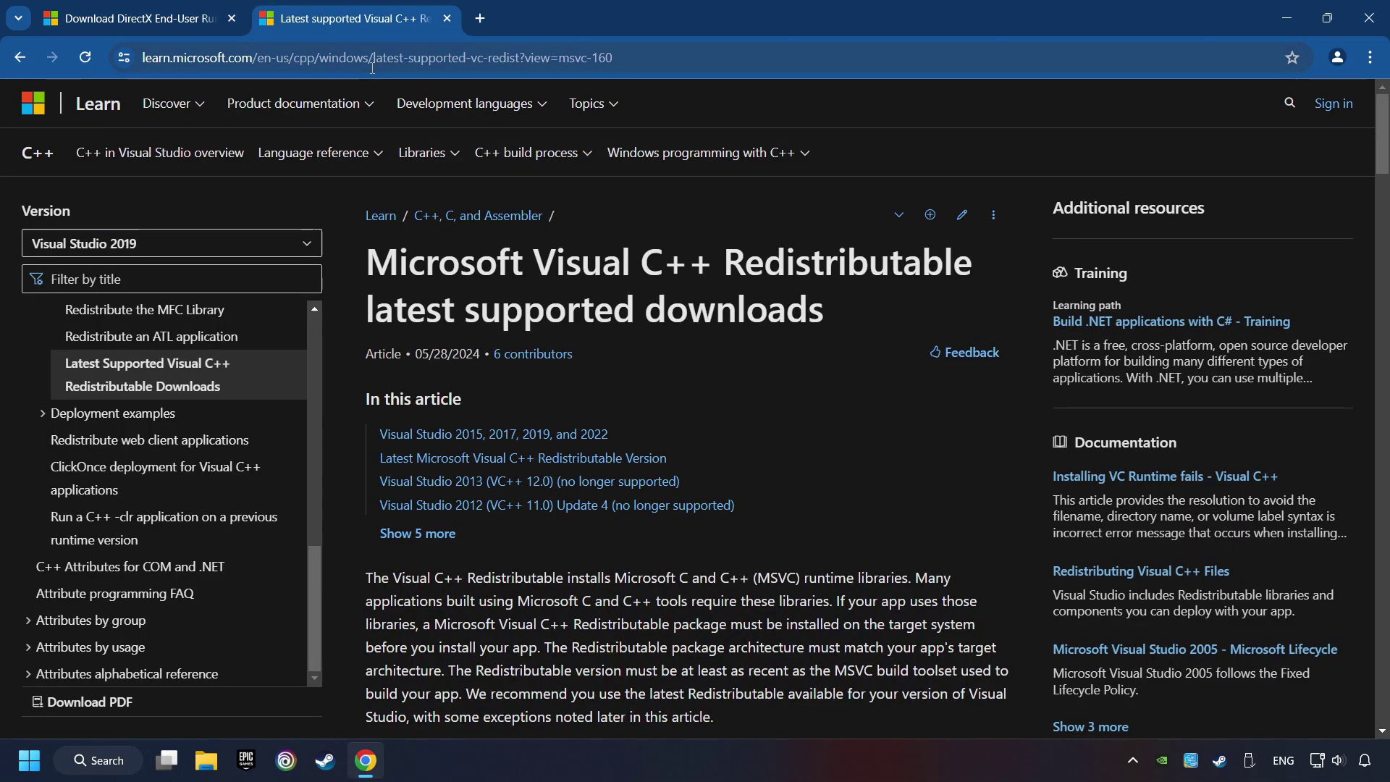
pyautogui.click(171, 16)
pyautogui.scroll(-1, 419, 373)
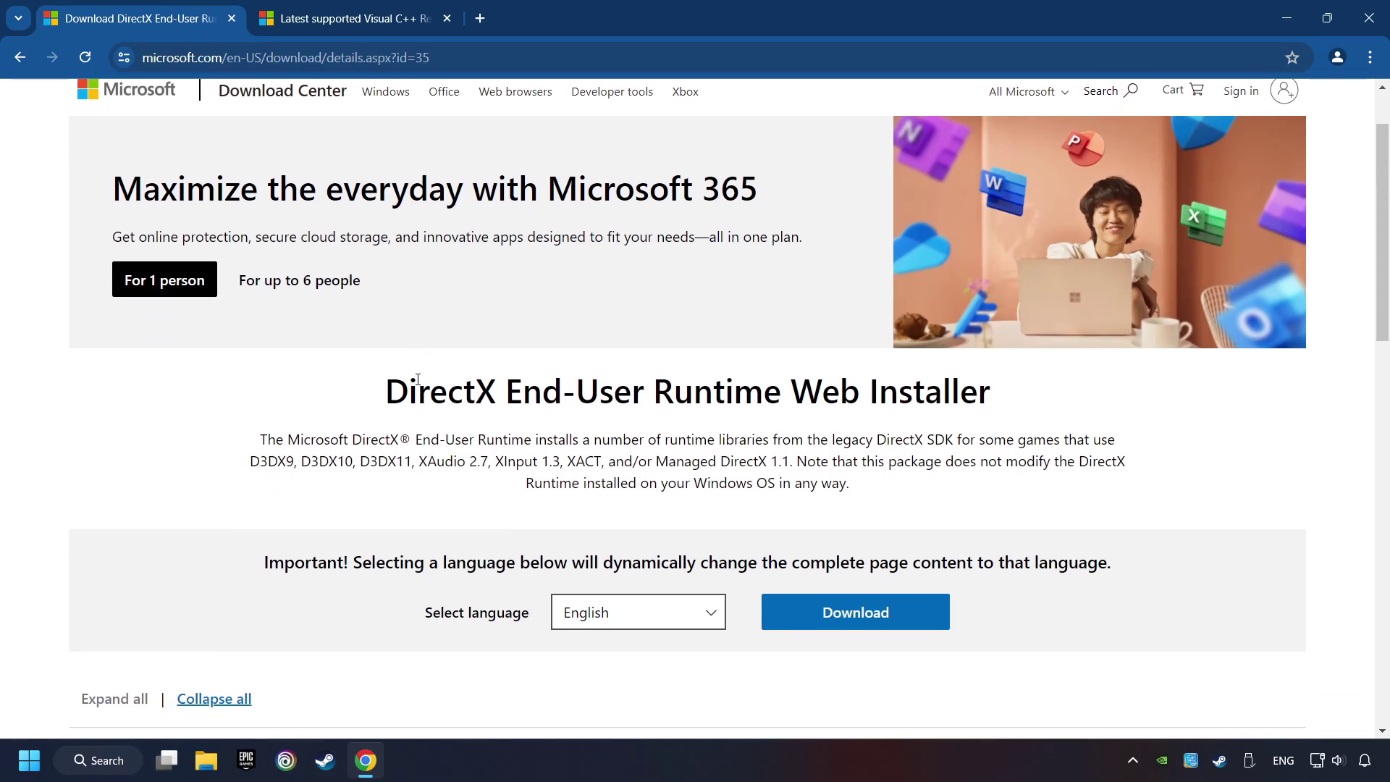
pyautogui.scroll(-1, 471, 397)
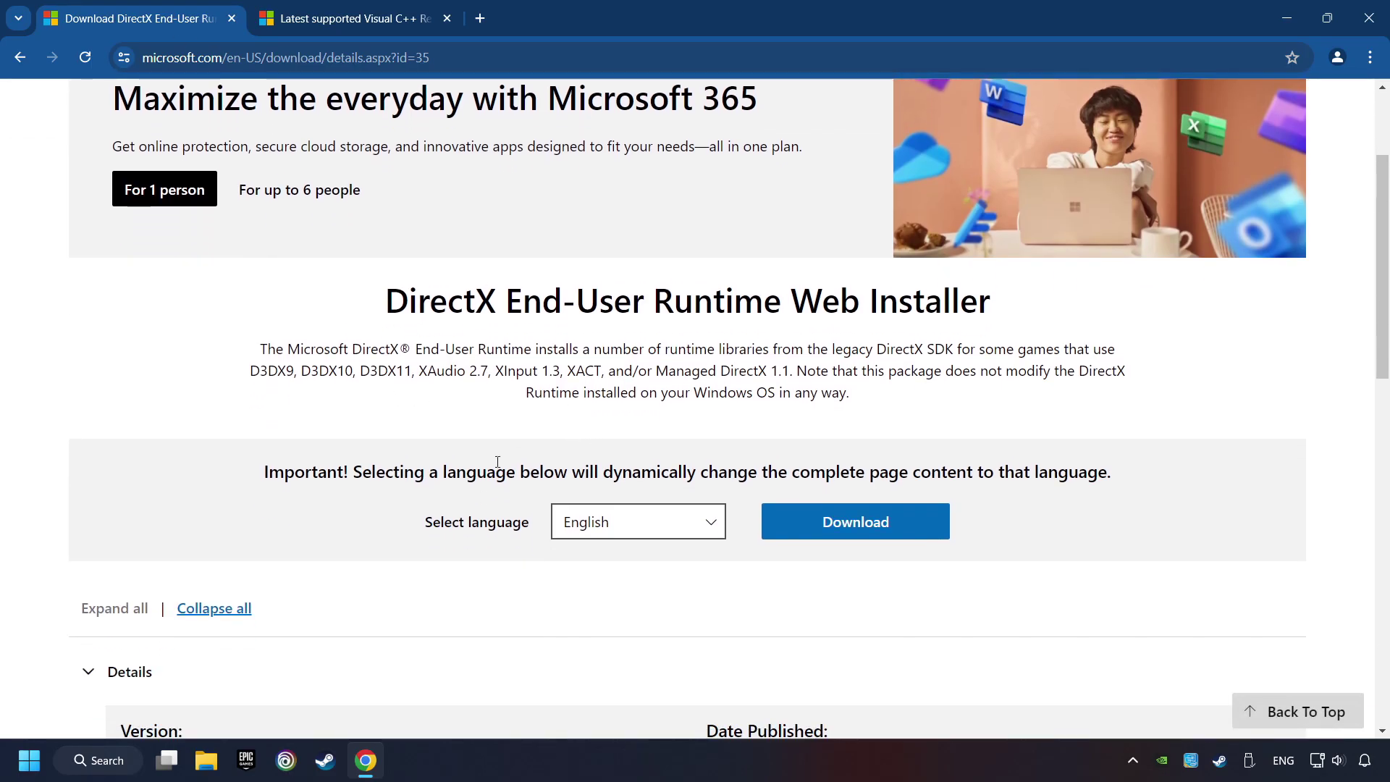
# Download the DirectX web installer and launch it from Chrome's downloads.
pyautogui.click(866, 531)
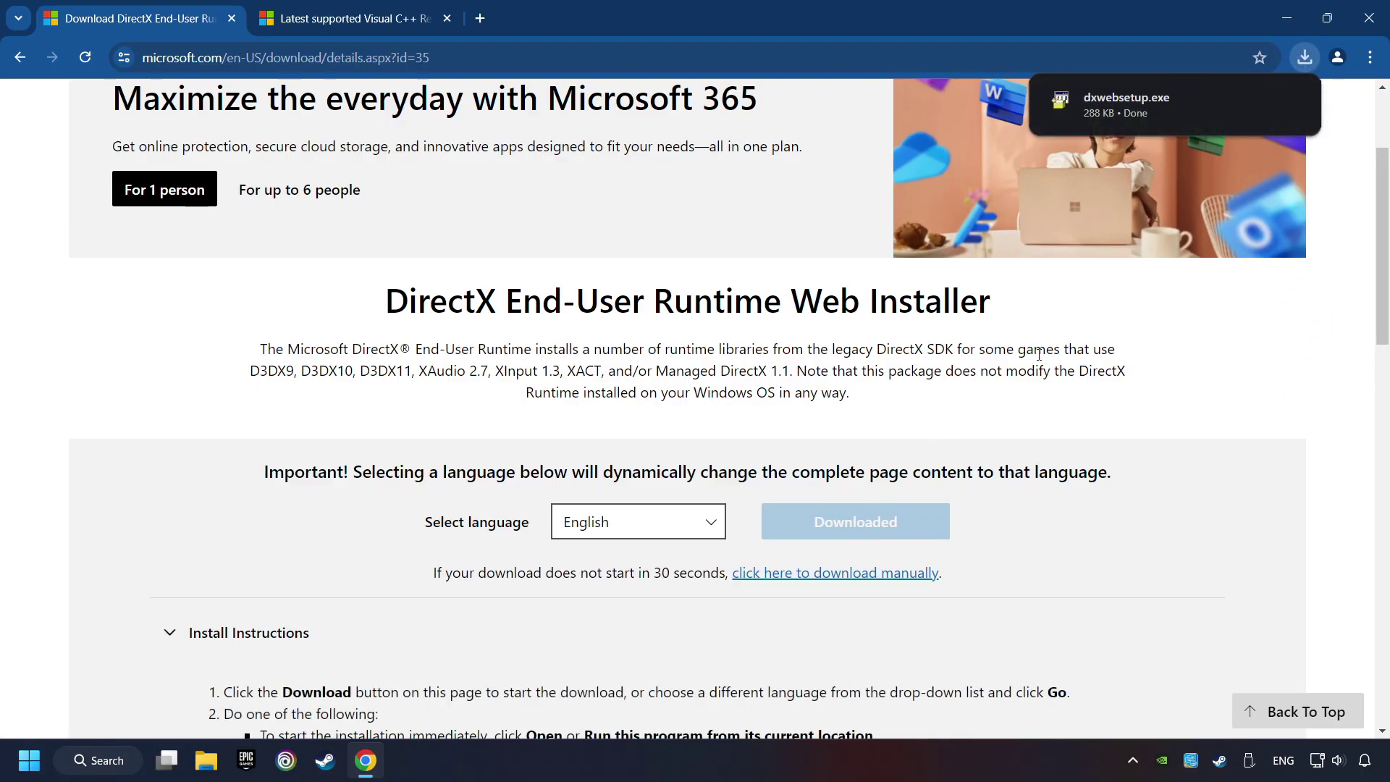
pyautogui.moveTo(1115, 107)
pyautogui.click(1186, 103)
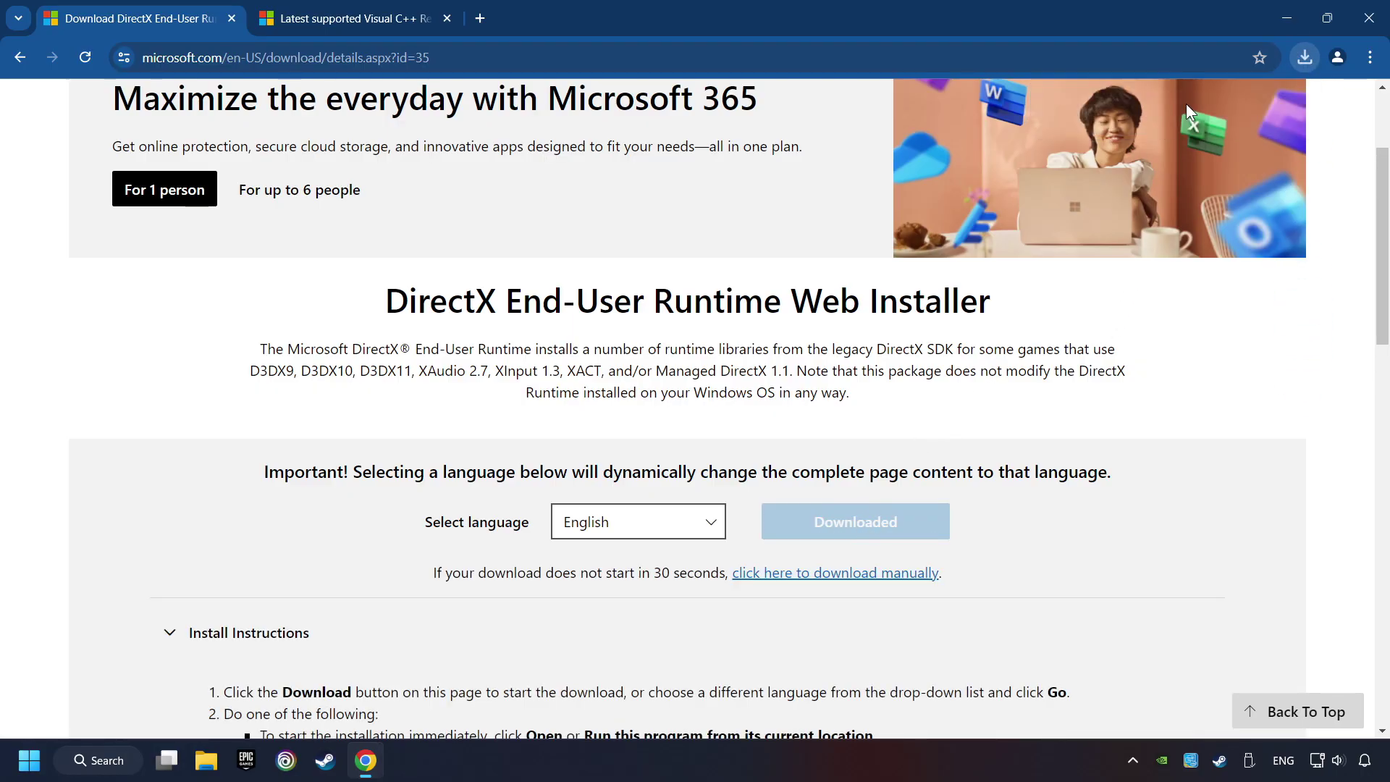
pyautogui.moveTo(467, 154); pyautogui.dragTo(807, 246)
pyautogui.click(890, 400)
pyautogui.moveTo(890, 401); pyautogui.dragTo(816, 502)
# Accept the DirectX license, skip the Bing Bar, and finish setup.
pyautogui.click(720, 484)
pyautogui.click(796, 549)
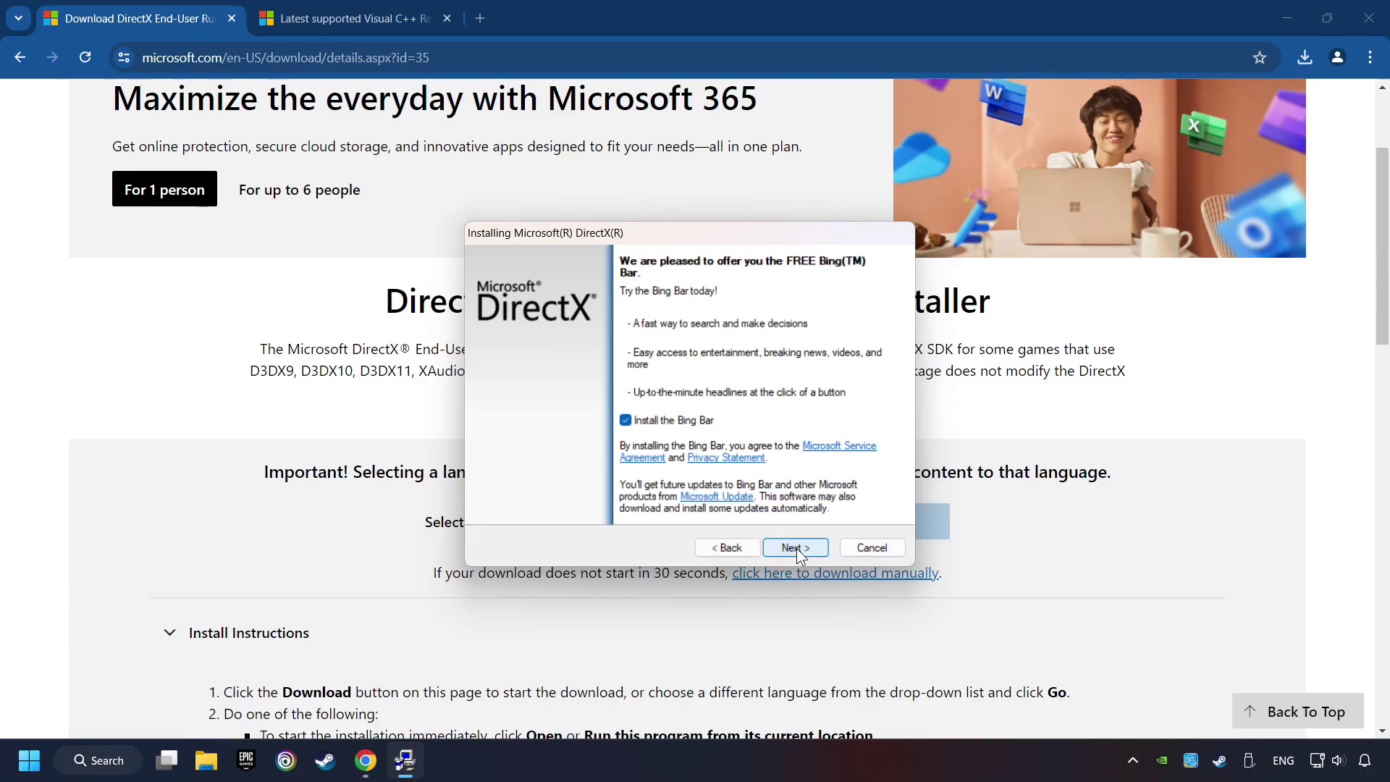
pyautogui.click(626, 421)
pyautogui.click(800, 549)
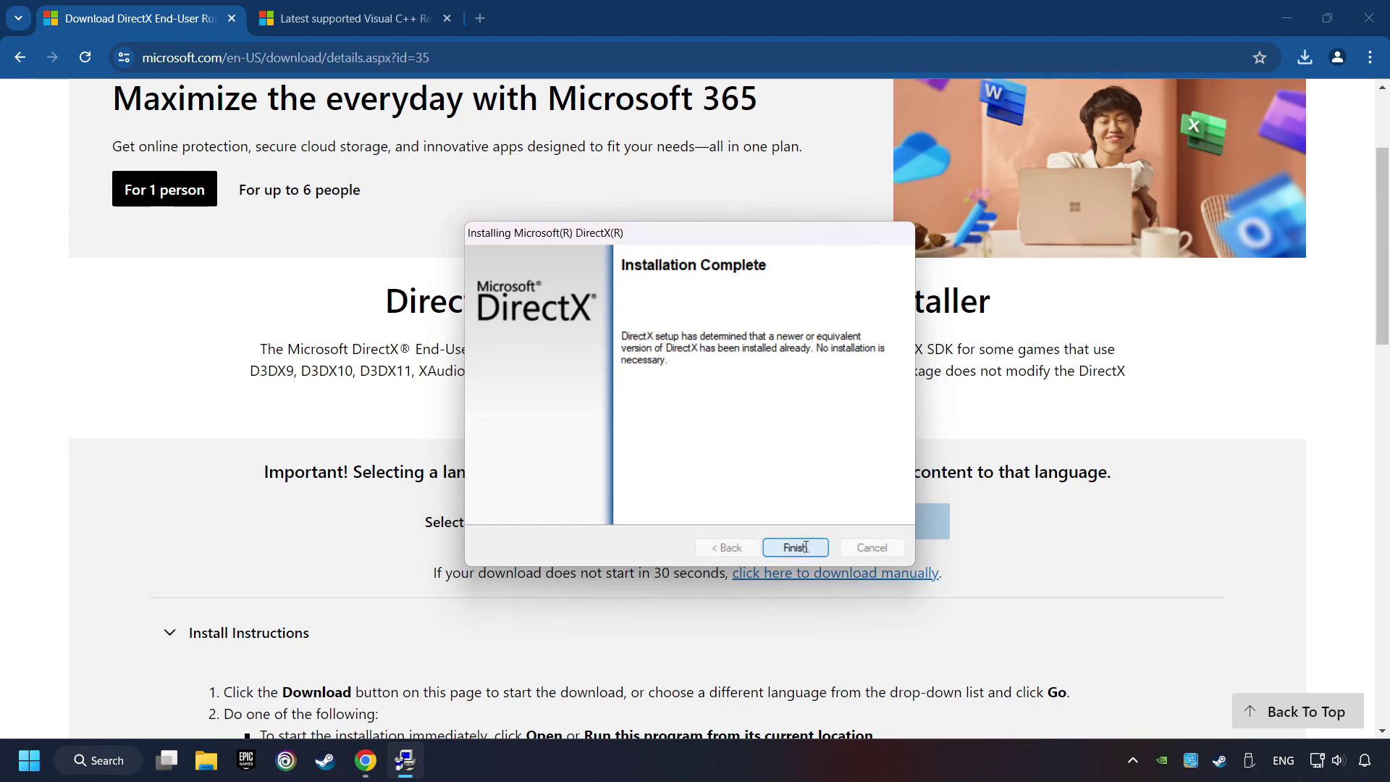
pyautogui.click(805, 547)
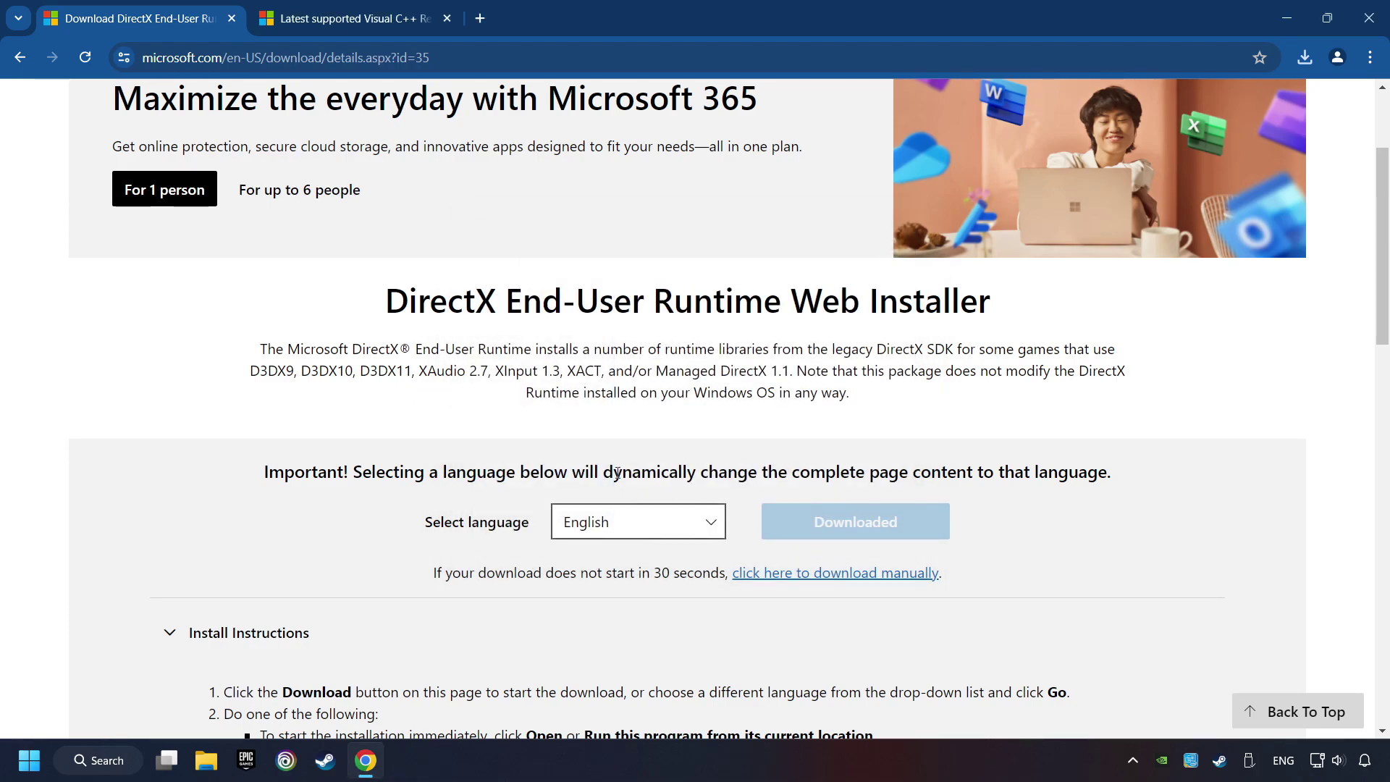
# Download the ARM64, x86 and x64 VC_redist installers from the latest-version table and show recent downloads.
pyautogui.click(333, 18)
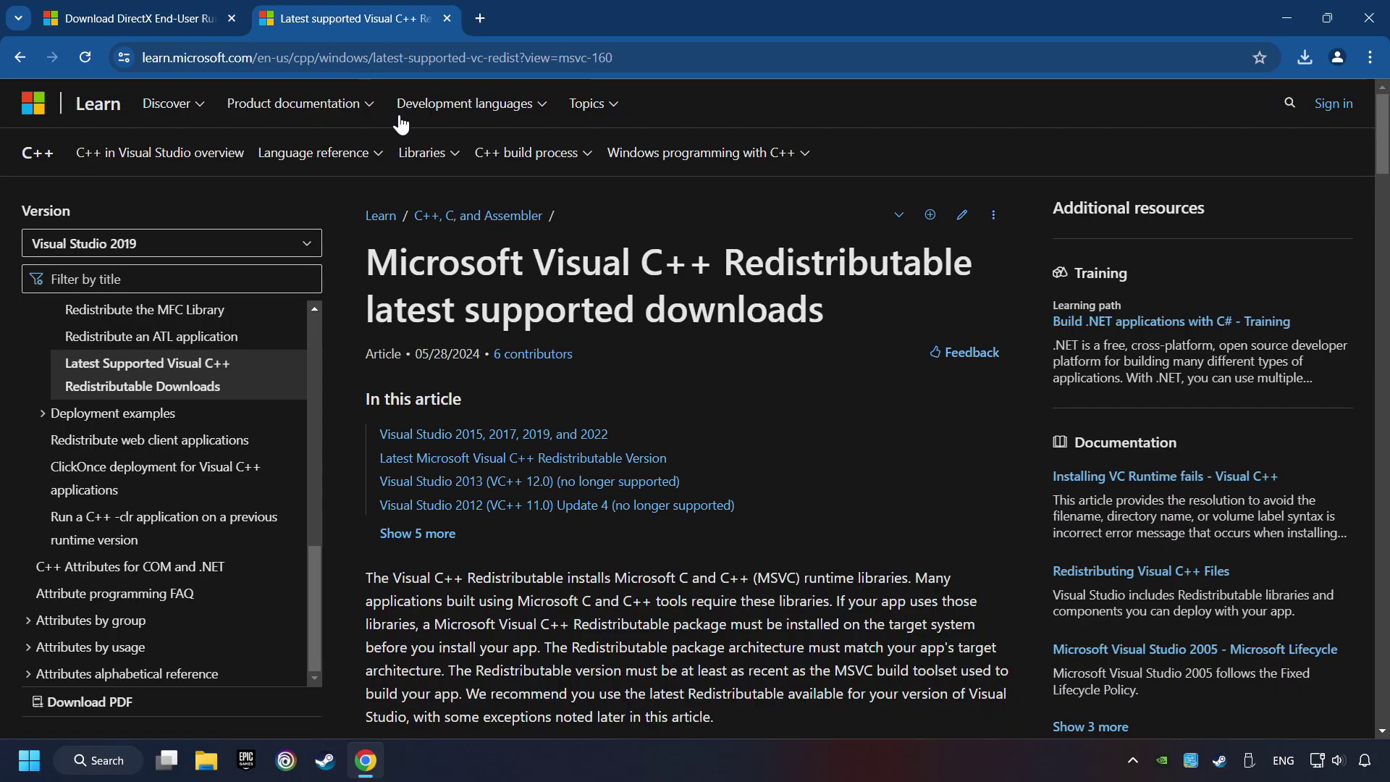
pyautogui.scroll(-10, 1364, 146)
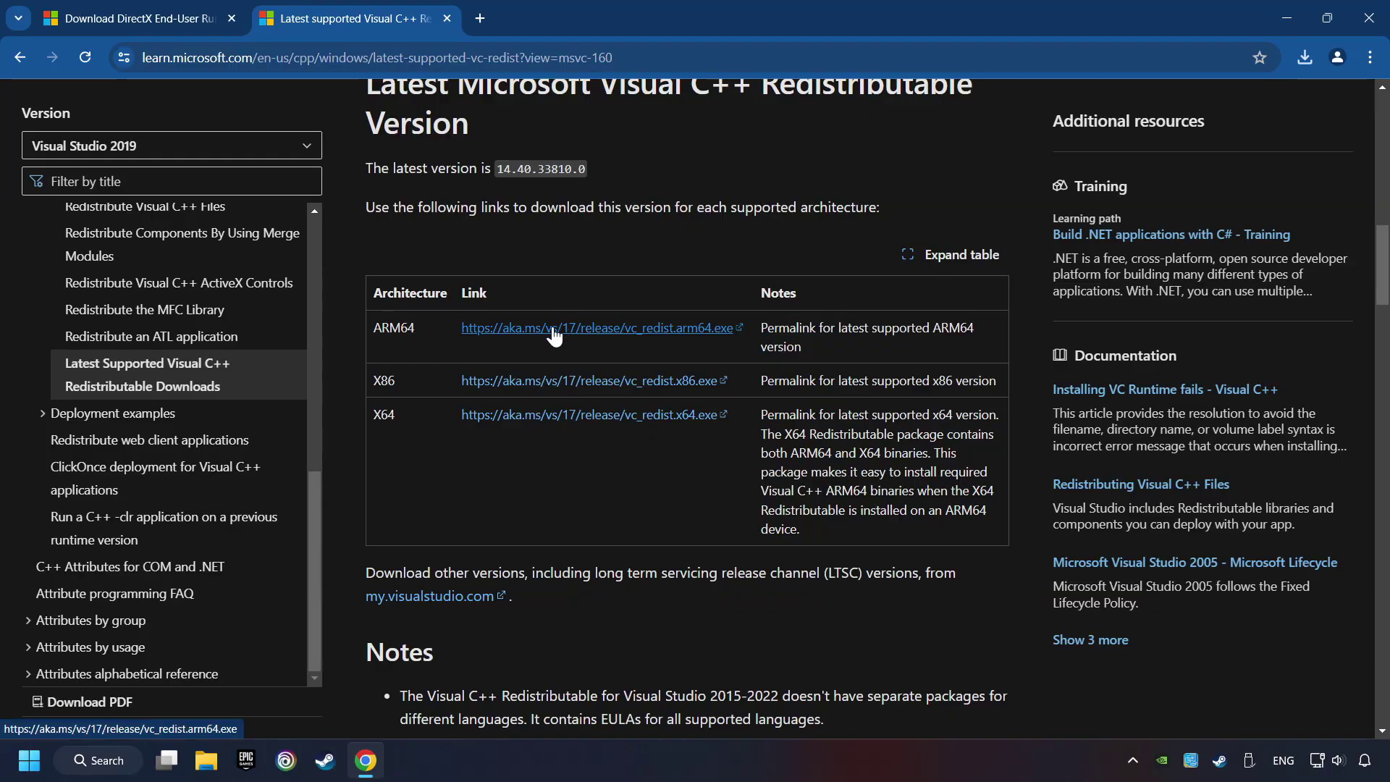
pyautogui.click(560, 389)
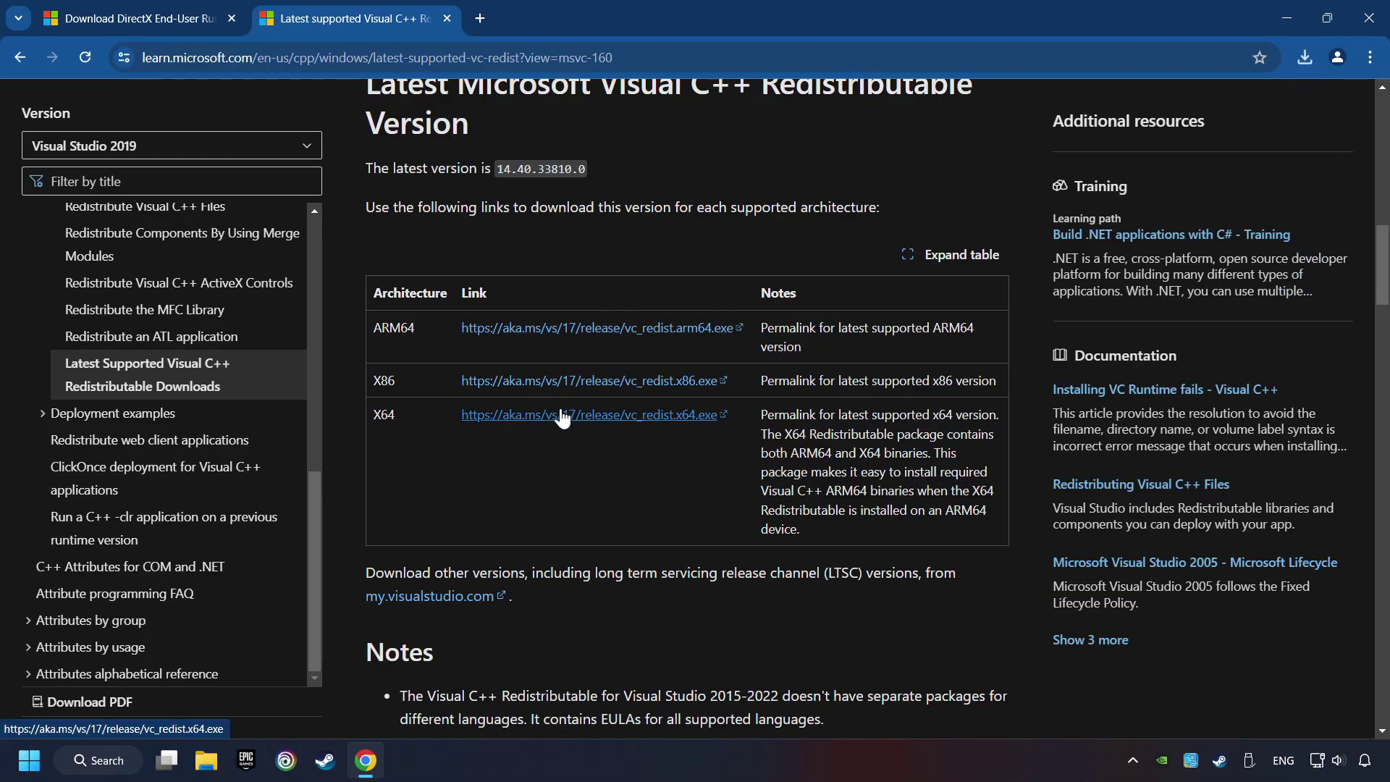
pyautogui.click(565, 414)
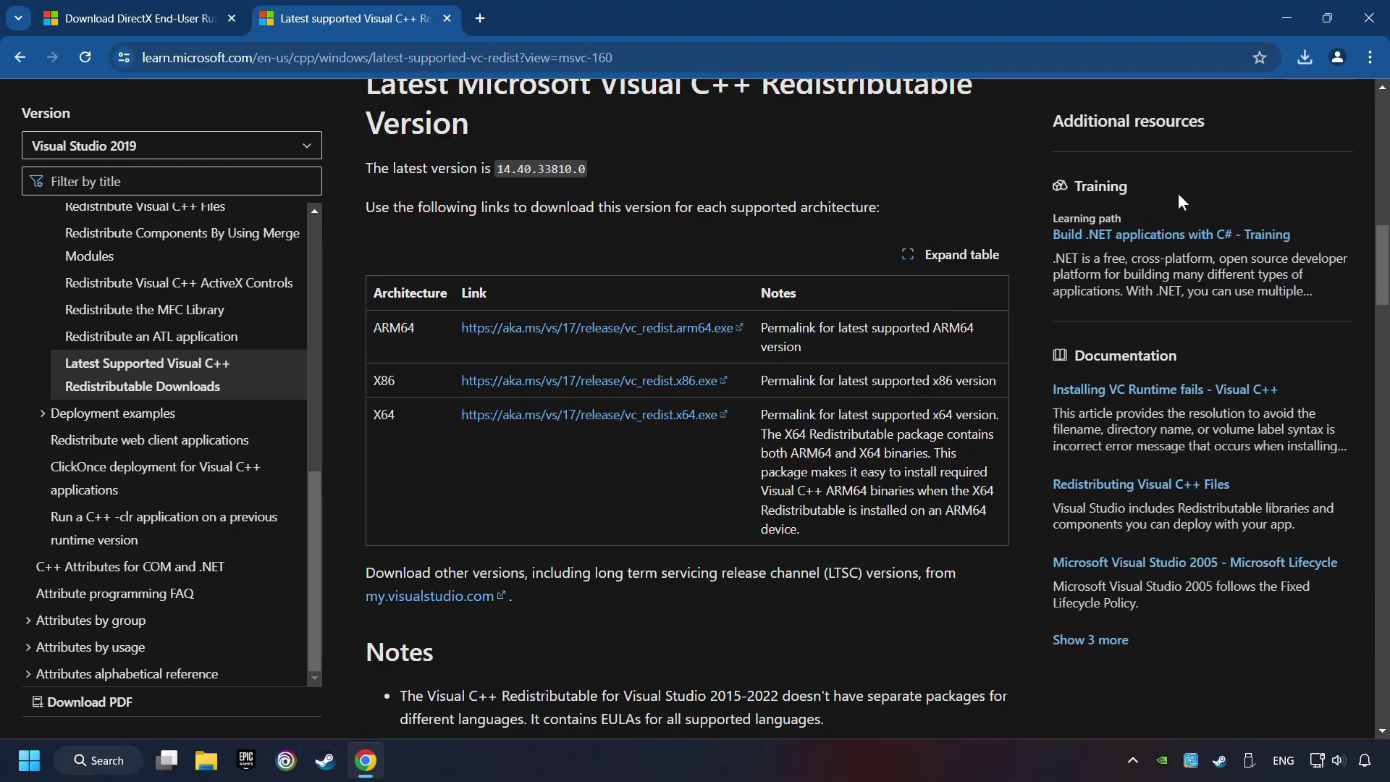
pyautogui.click(1304, 58)
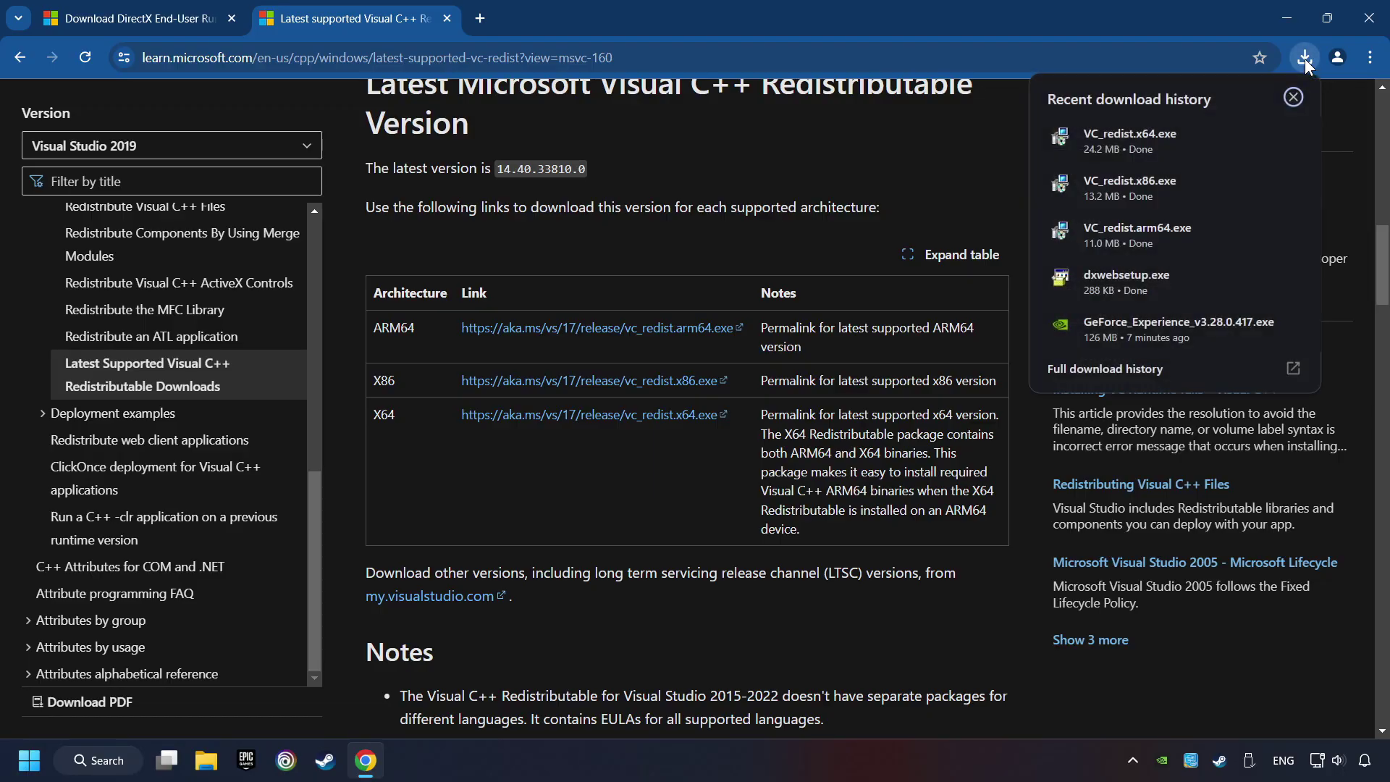
# Launch VC_redist.arm64.exe and agree to its license terms.
pyautogui.click(1161, 227)
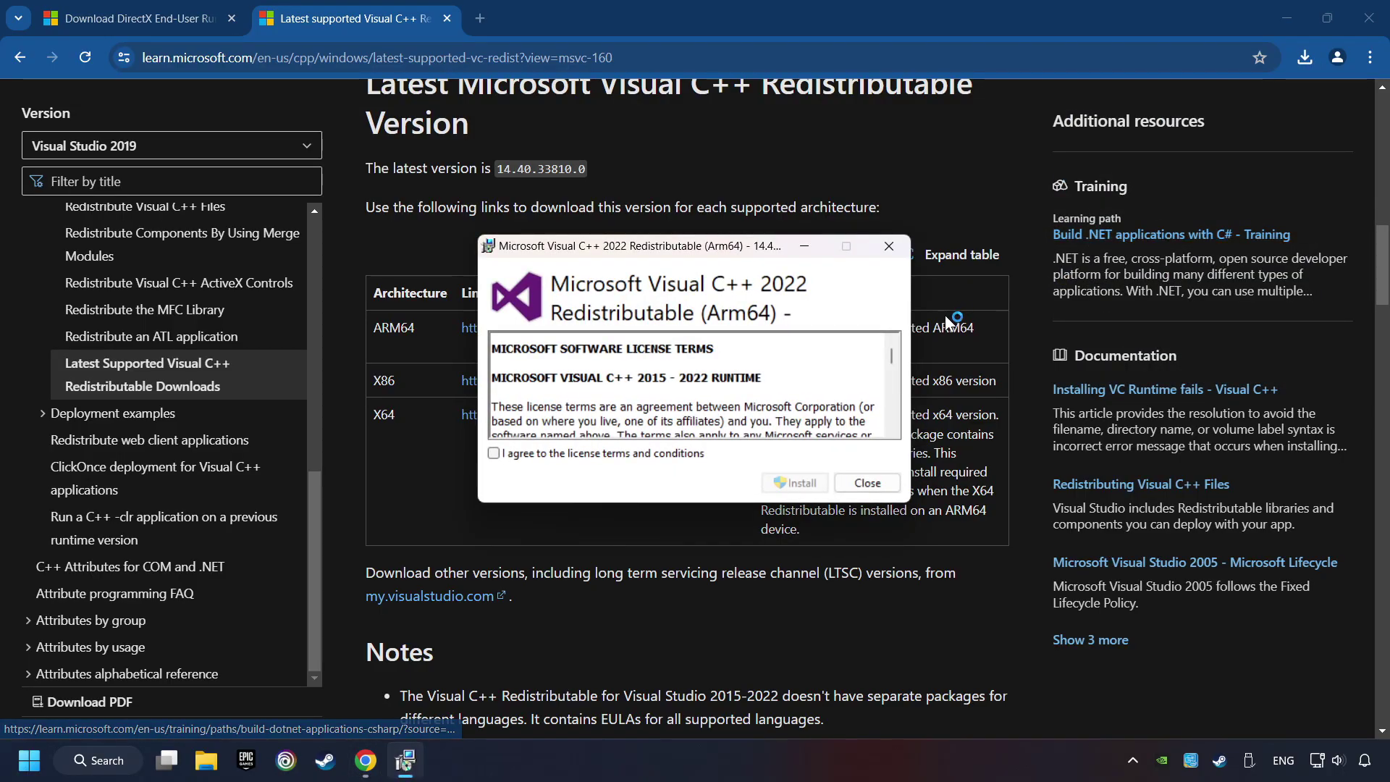
pyautogui.moveTo(892, 358); pyautogui.dragTo(892, 427)
pyautogui.click(524, 452)
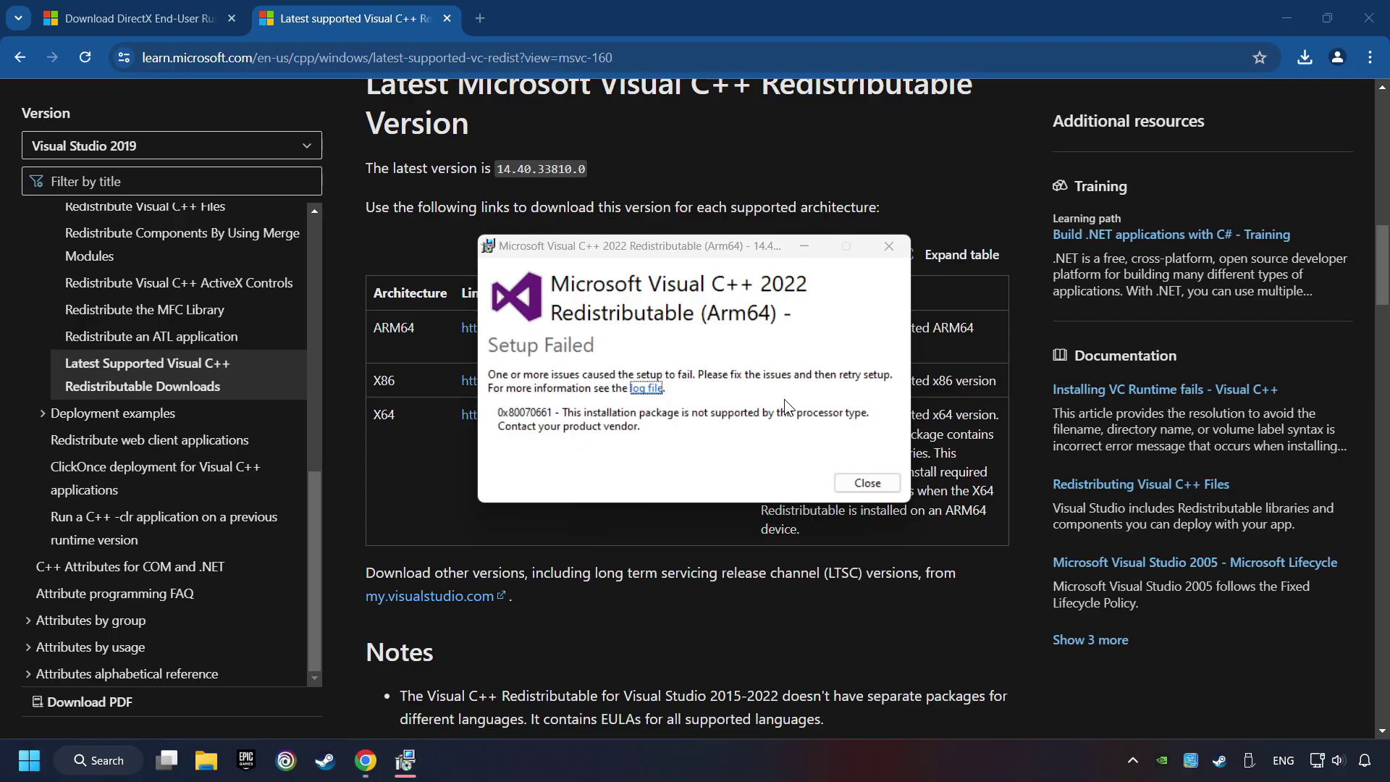
# Dismiss the failed ARM64 setup and run the x86 redistributable installer.
pyautogui.click(866, 483)
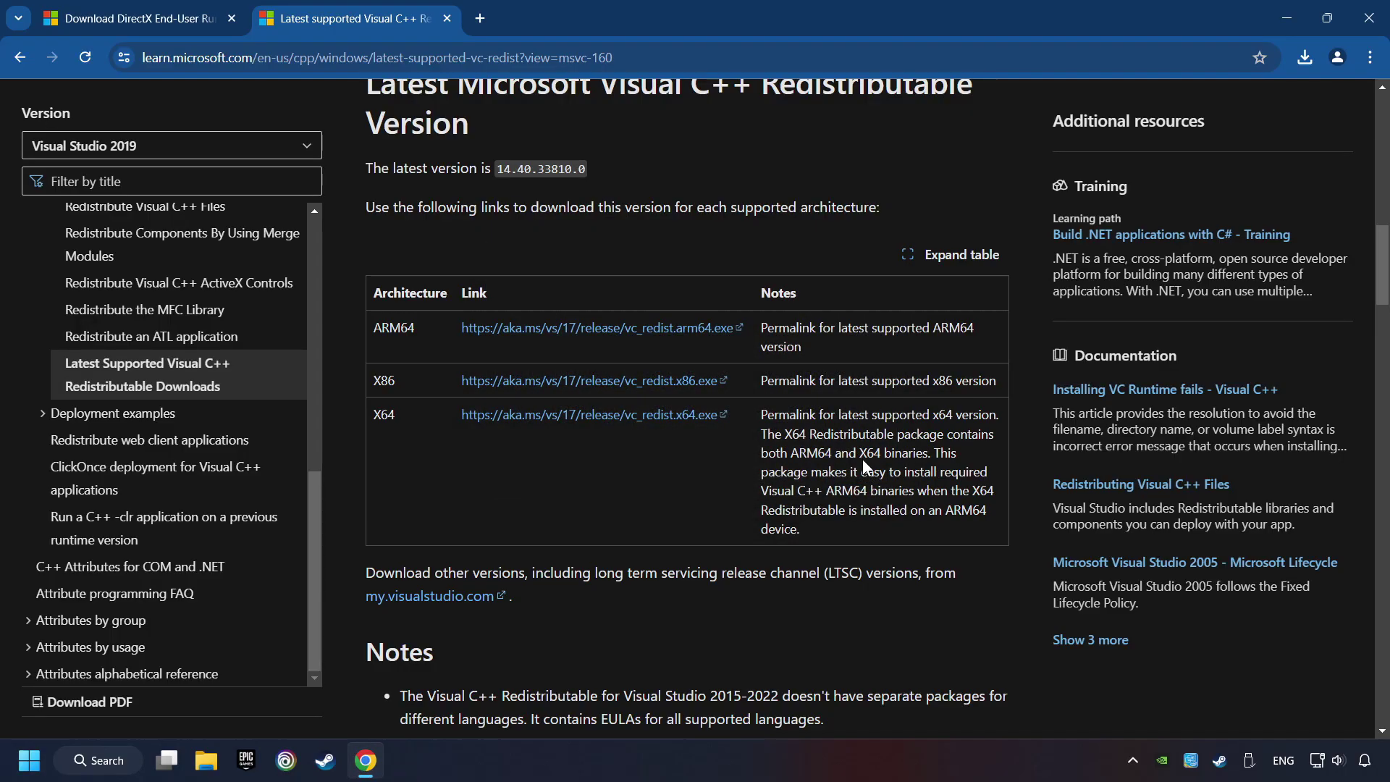
pyautogui.click(1305, 57)
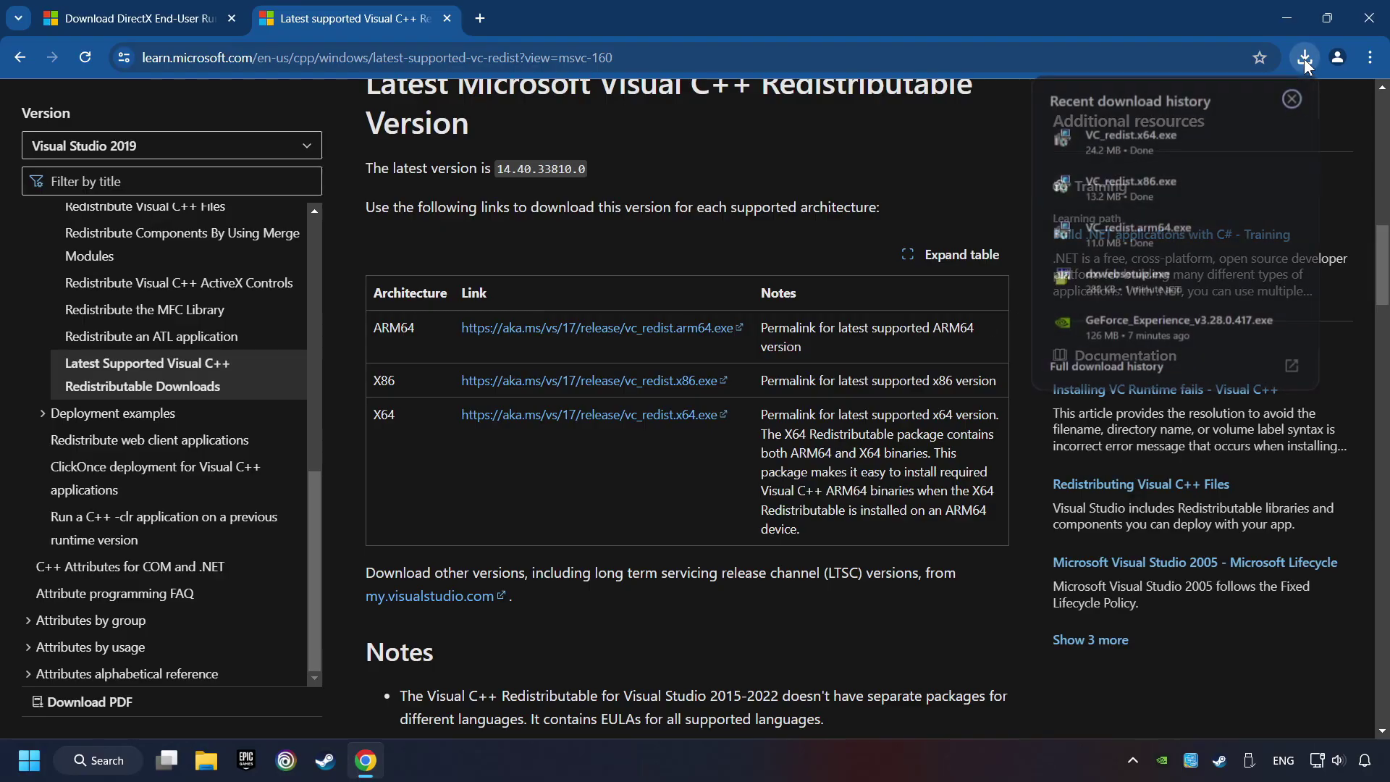
pyautogui.click(1161, 181)
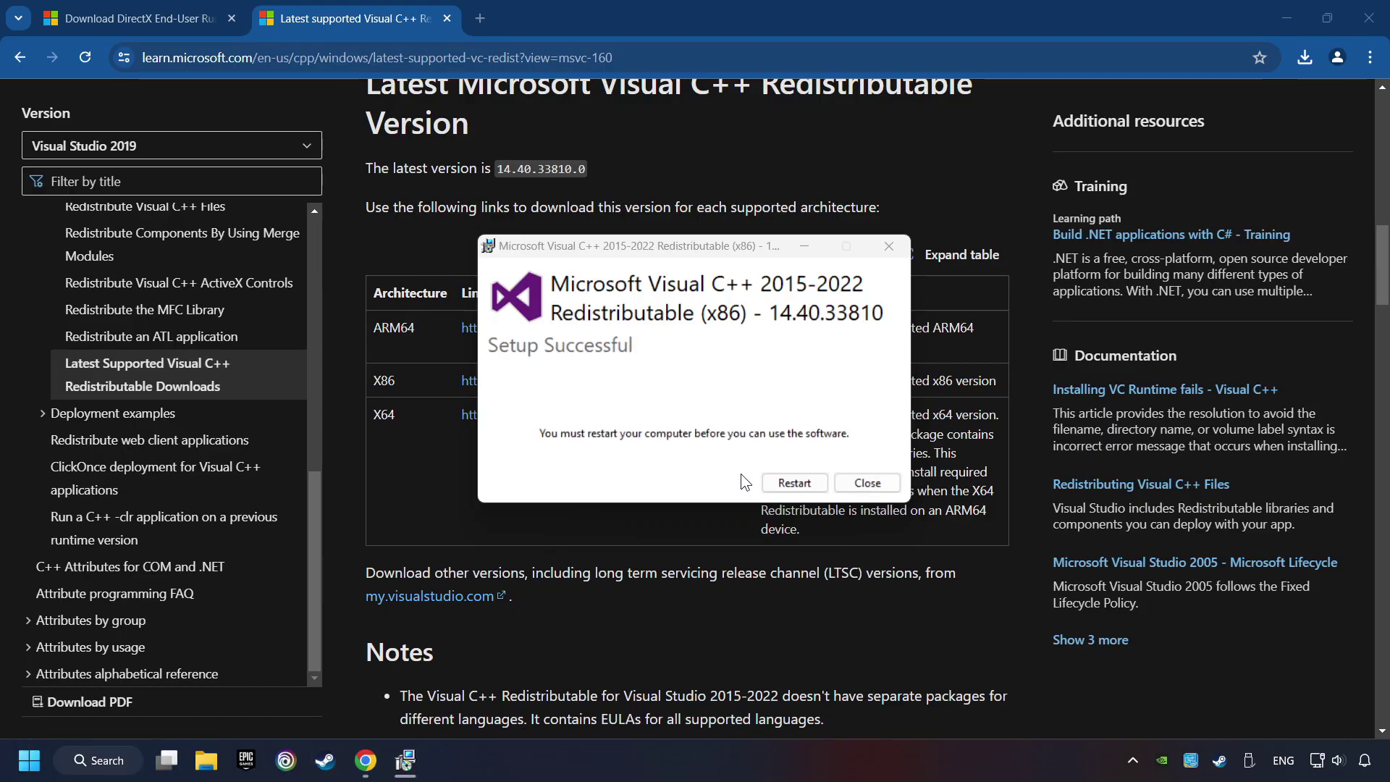
# Close the successful x86 setup and run the x64 redistributable installer.
pyautogui.click(867, 482)
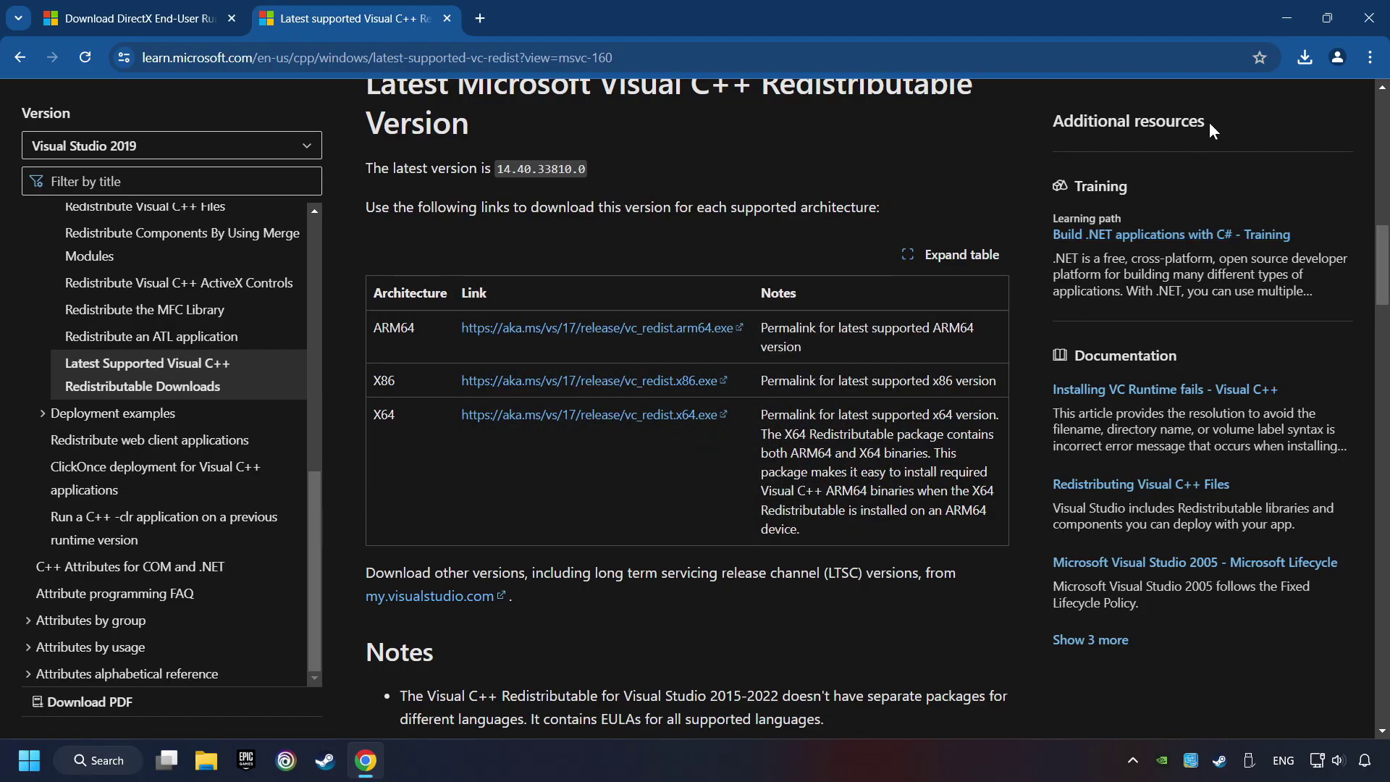
pyautogui.click(1305, 57)
pyautogui.click(1187, 133)
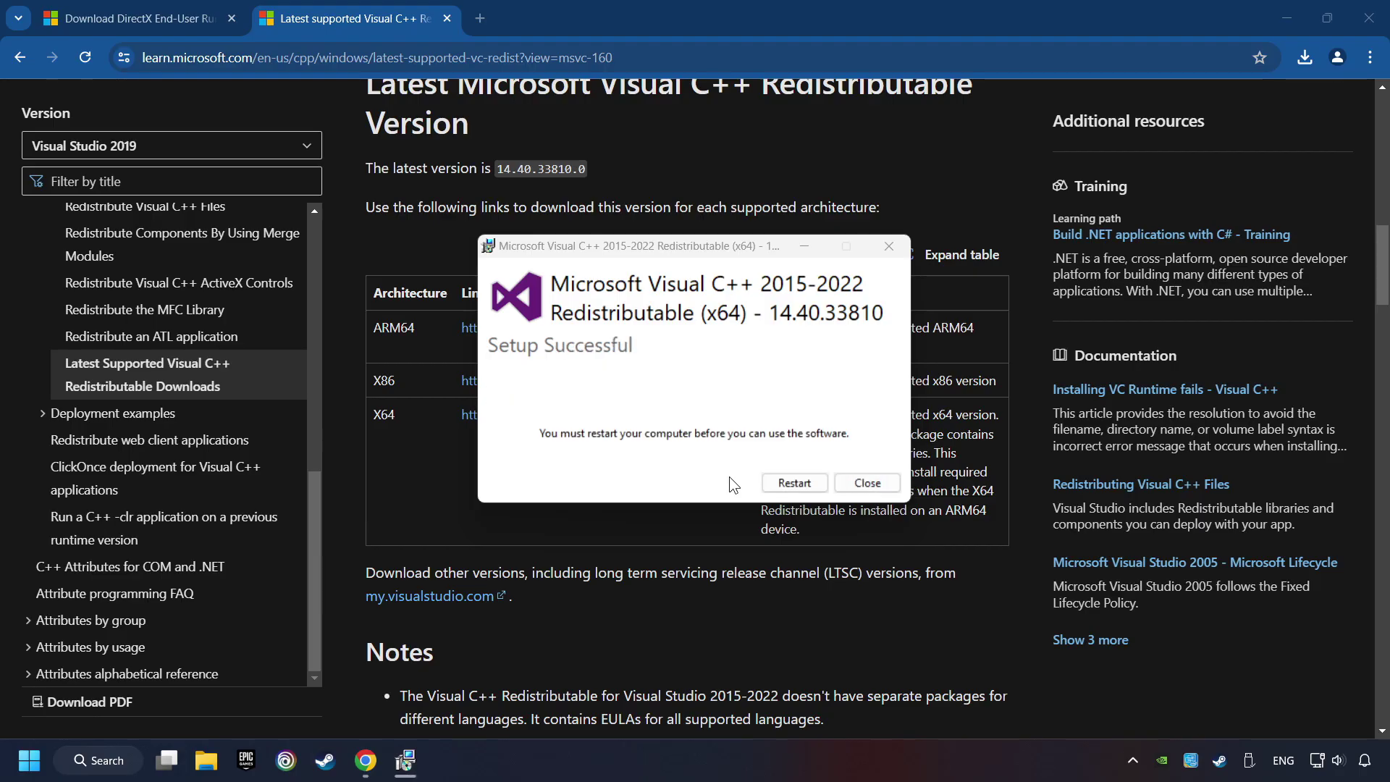
# Restart for the new runtimes, then search 'updates', run an update check, and close Settings.
pyautogui.click(794, 483)
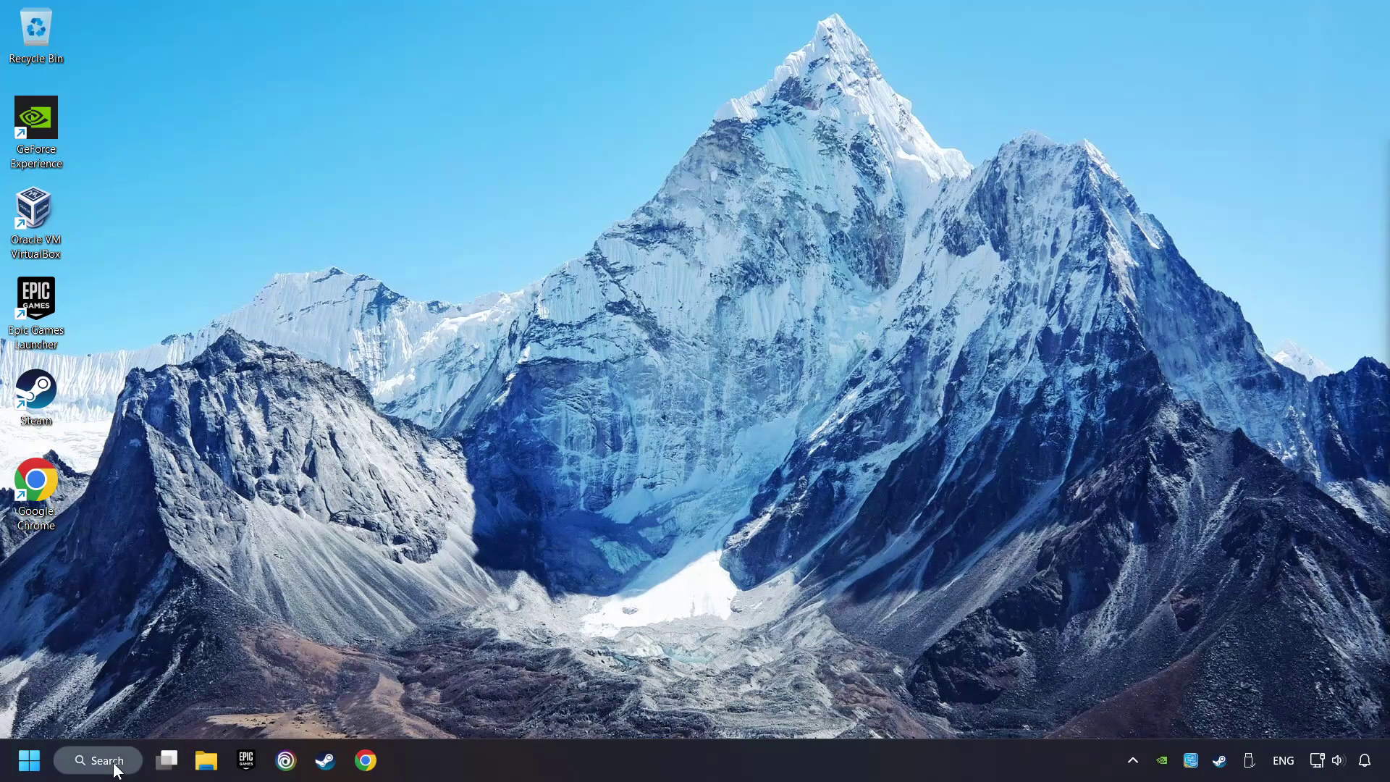
pyautogui.click(100, 760)
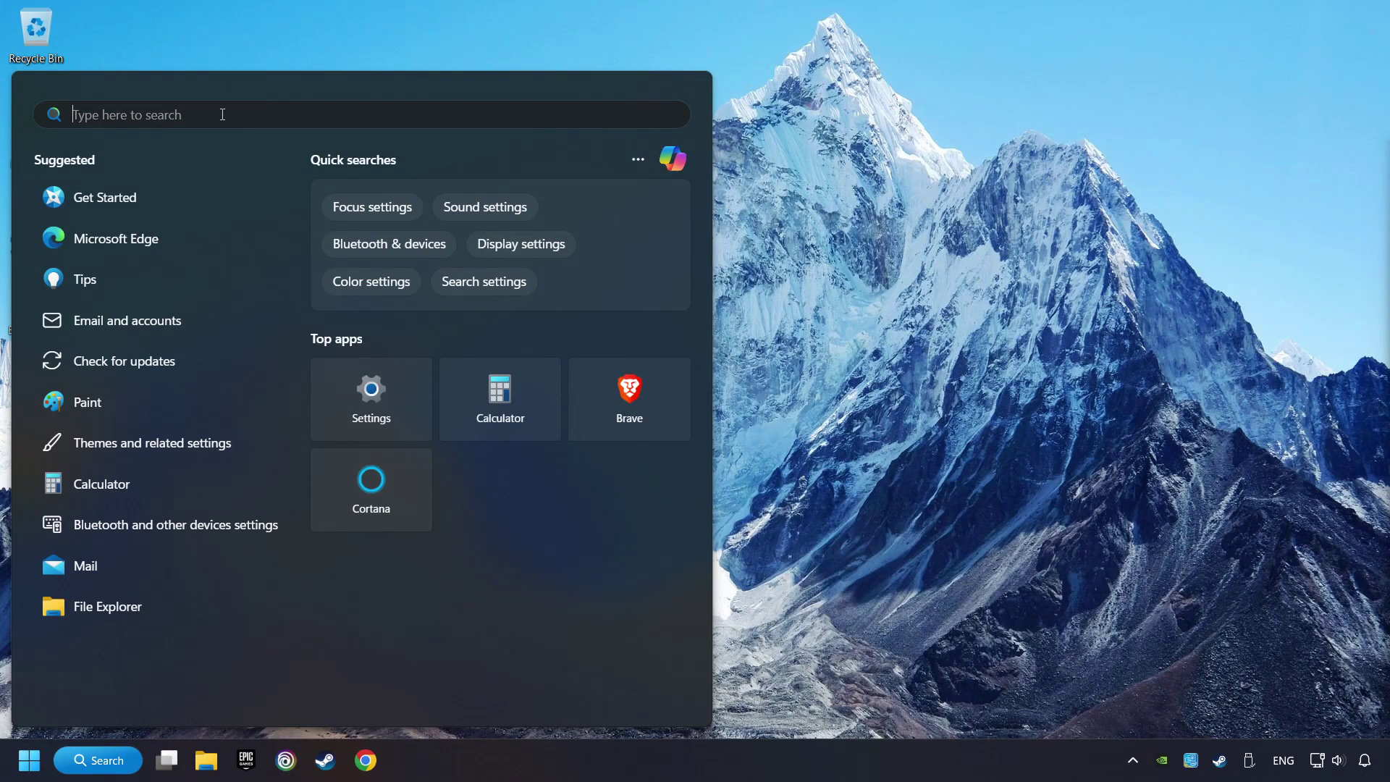
pyautogui.write('updates')
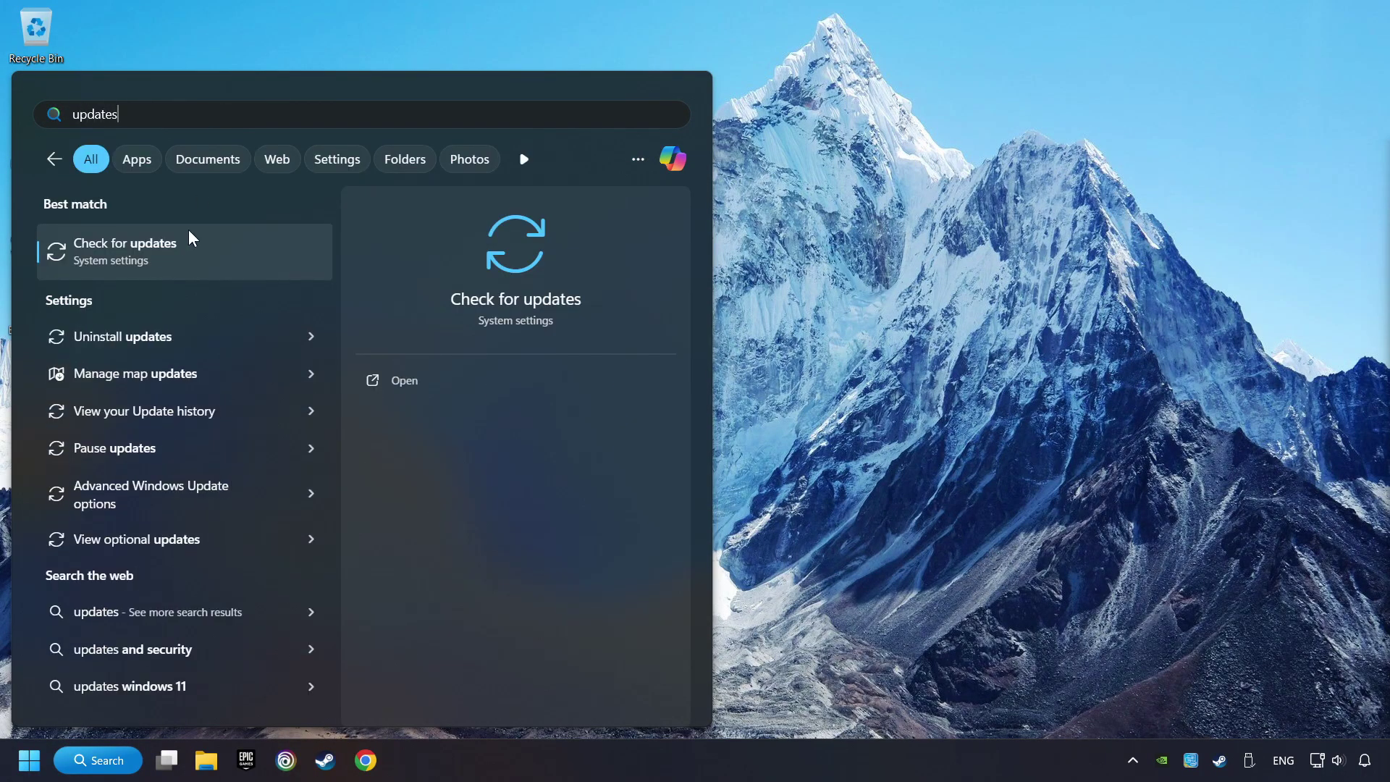
pyautogui.click(262, 255)
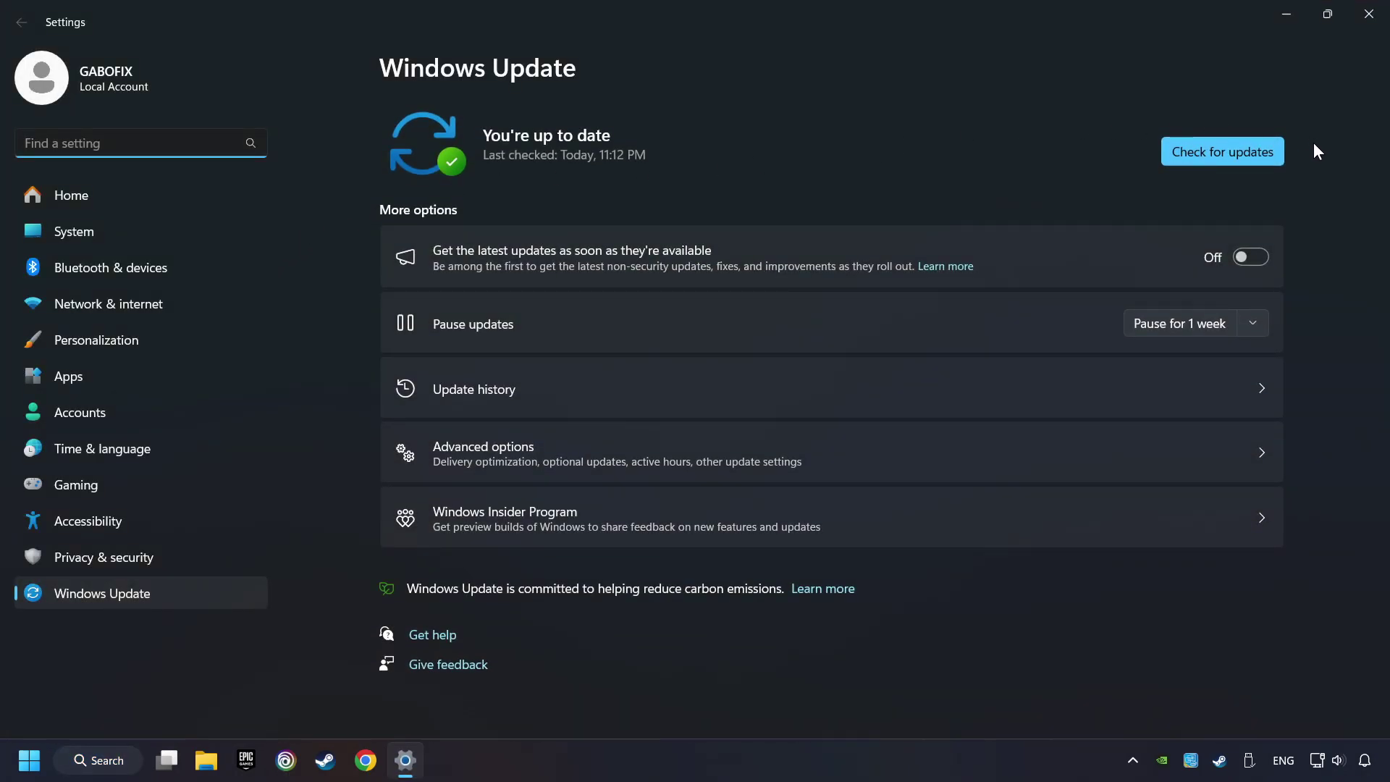
pyautogui.click(1235, 150)
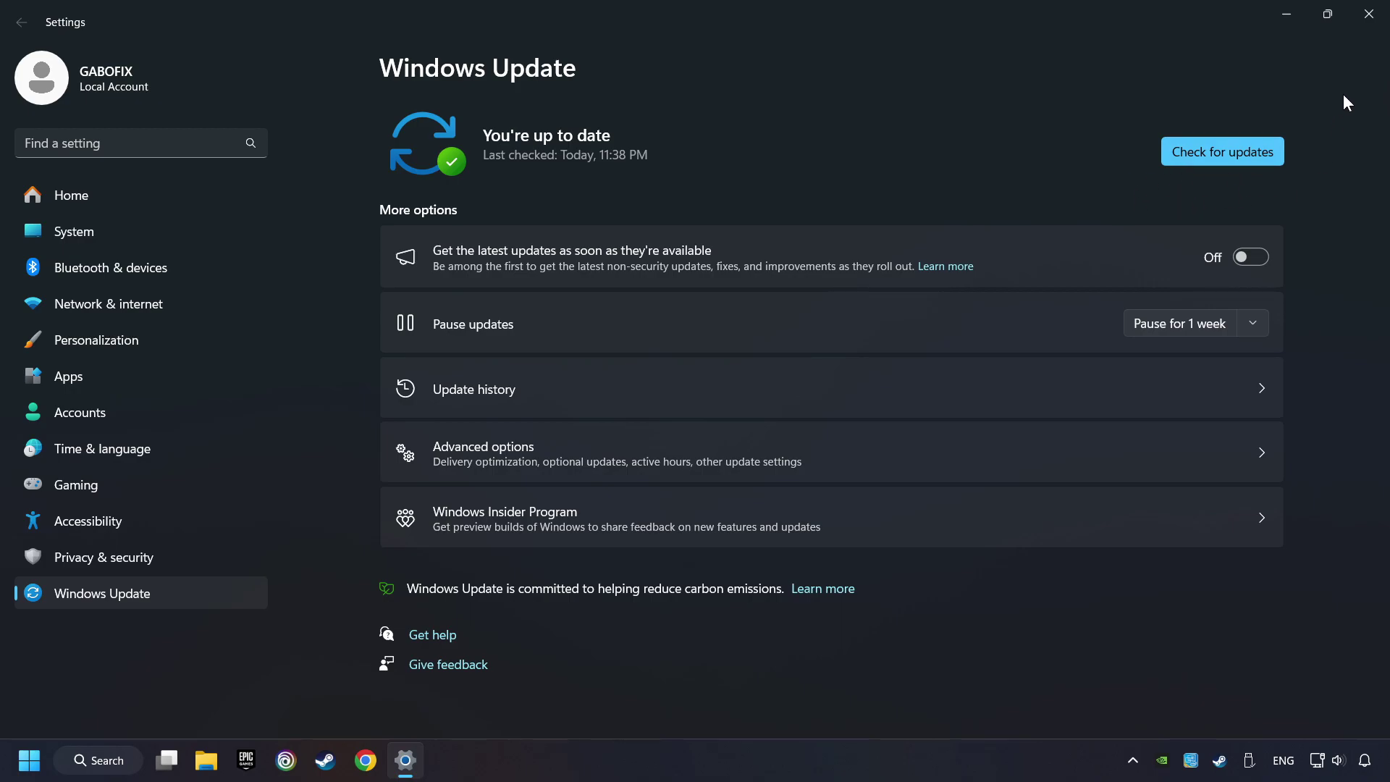
pyautogui.click(1366, 22)
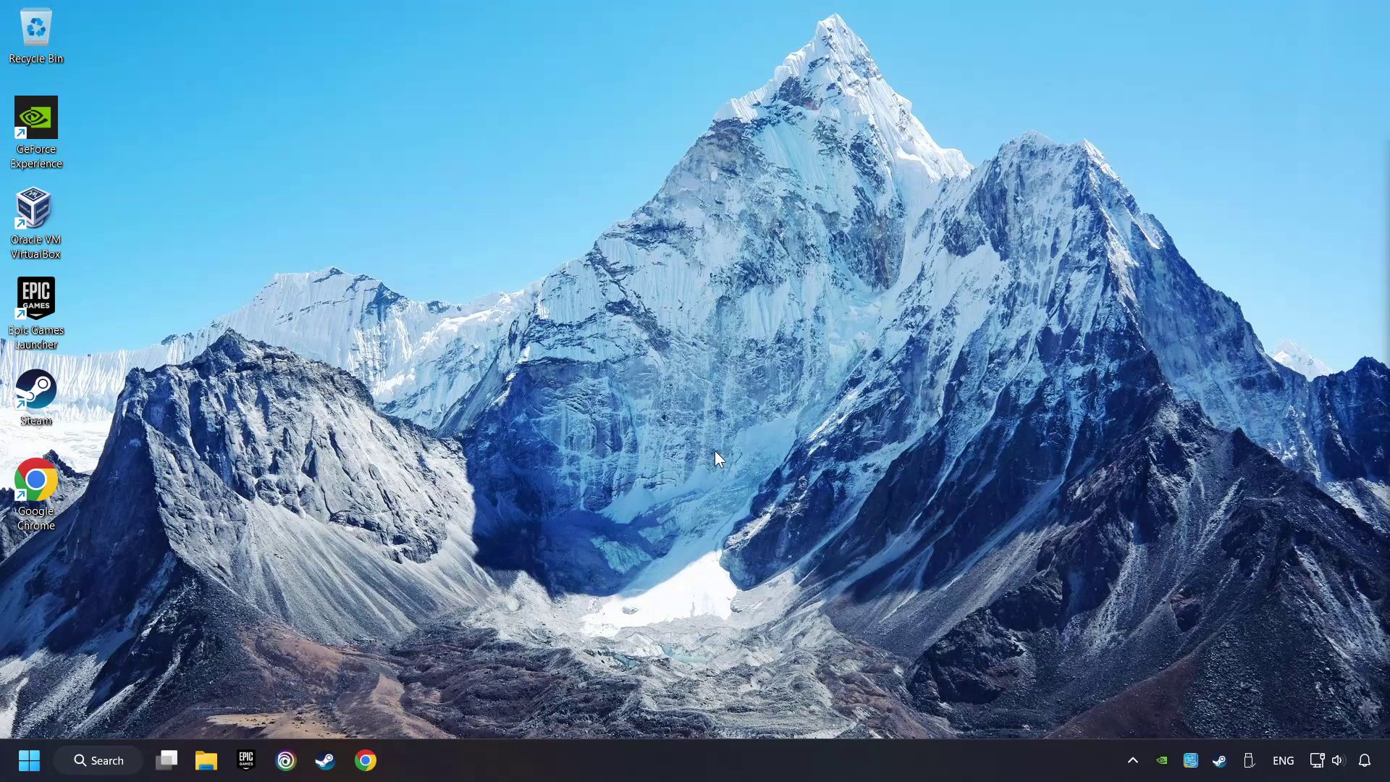
# Disable EpicGamesLauncher.exe in Task Manager's Startup apps, then close Task Manager.
pyautogui.rightClick(709, 762)
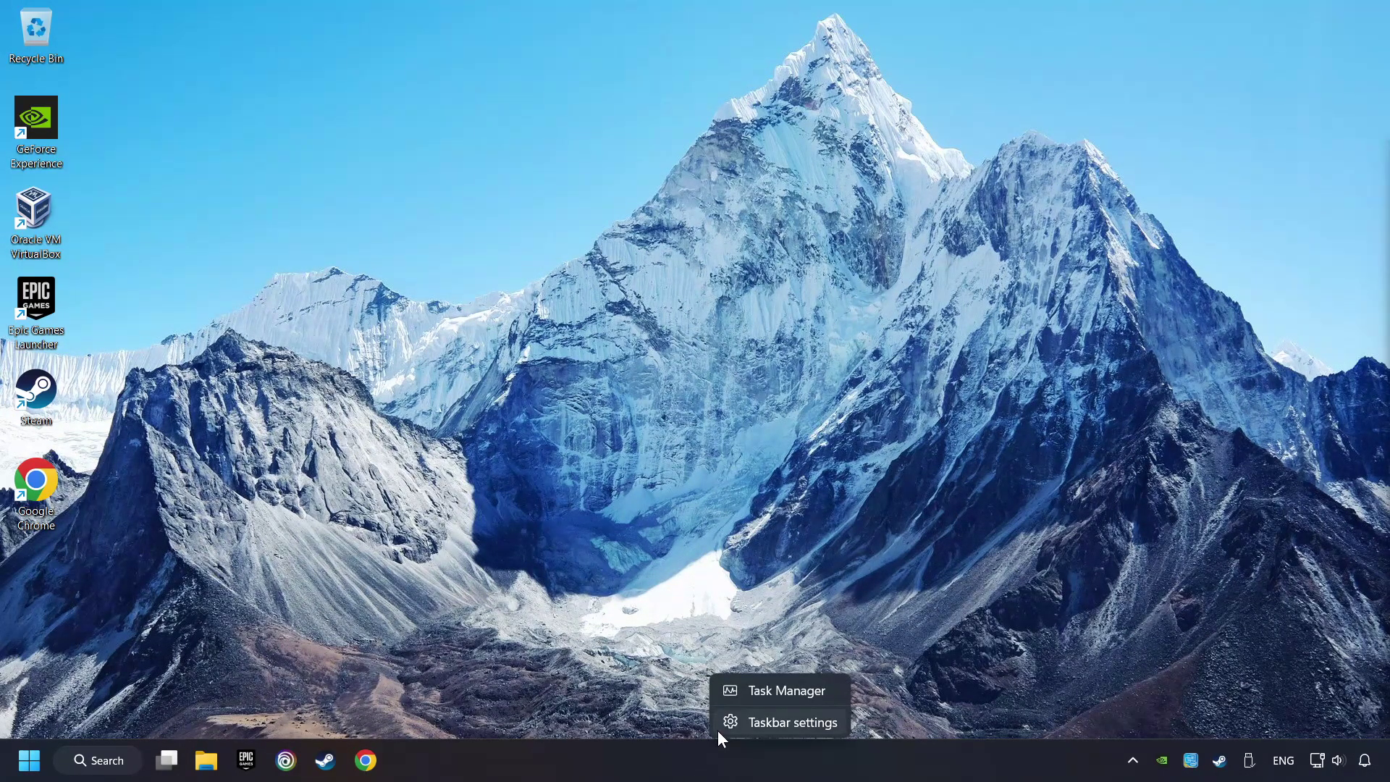
pyautogui.click(799, 694)
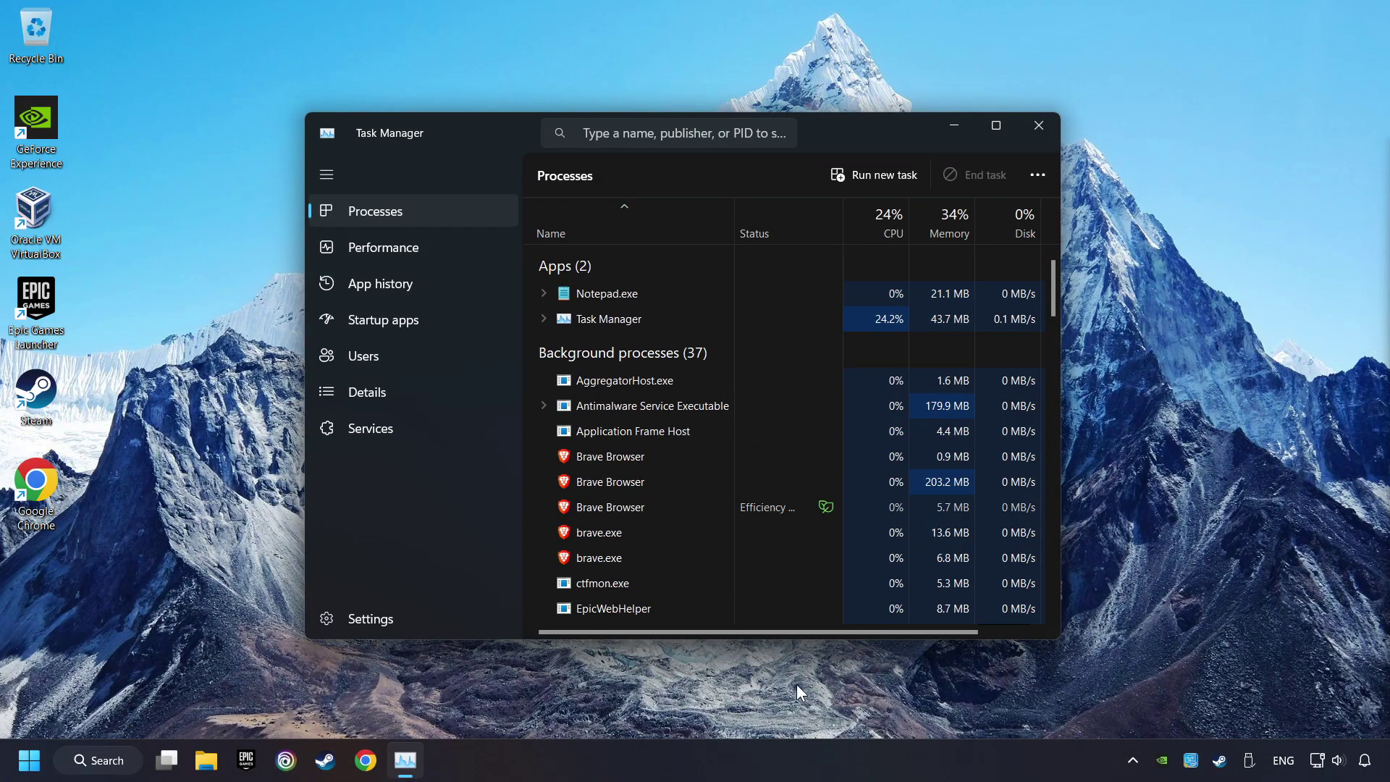
pyautogui.click(454, 324)
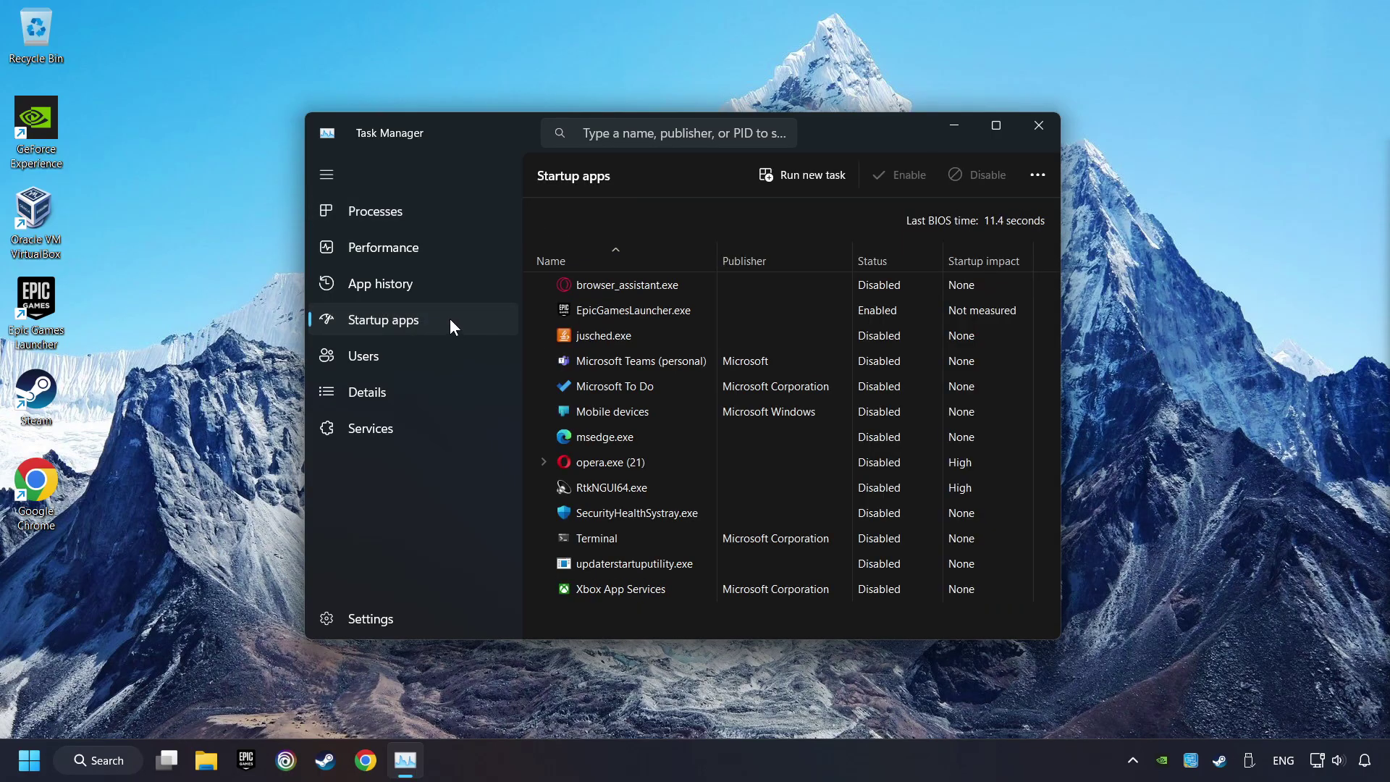
pyautogui.click(749, 313)
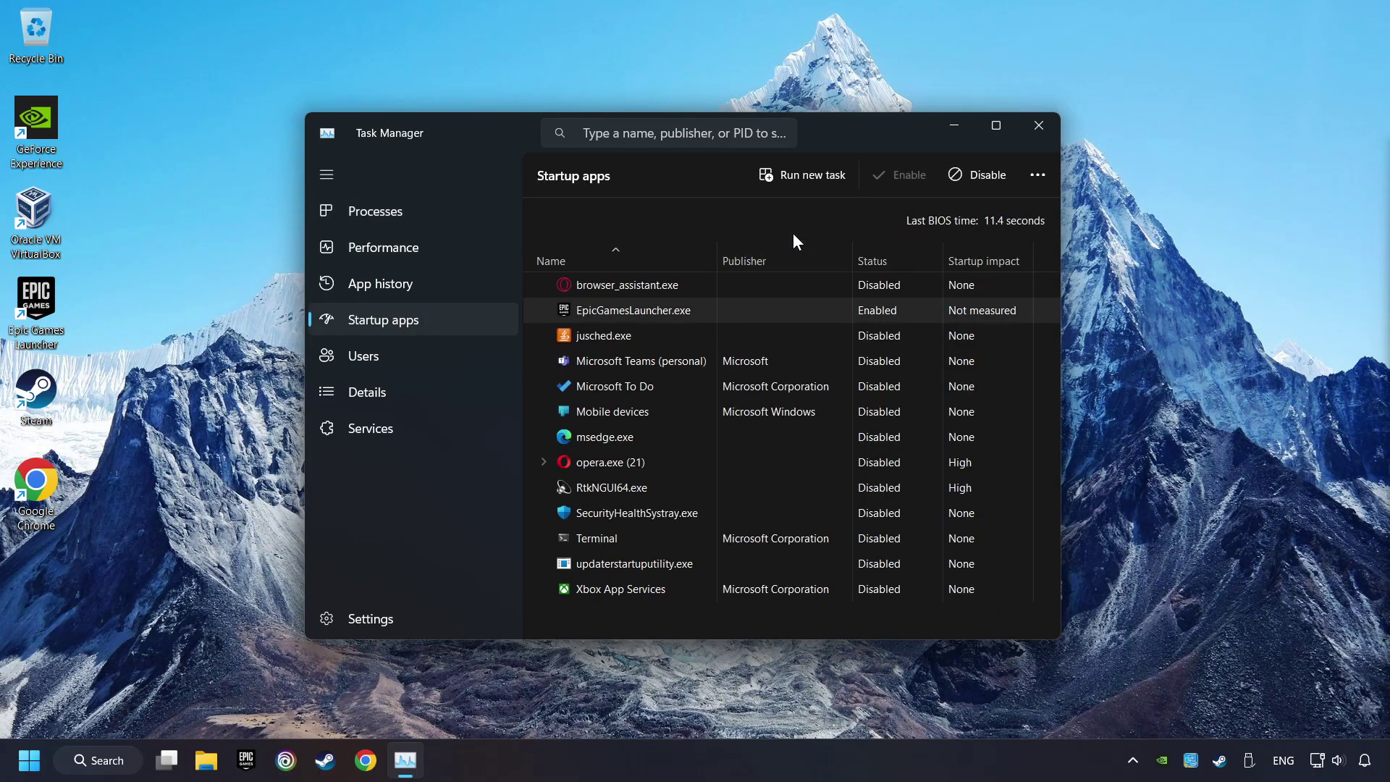
pyautogui.click(973, 185)
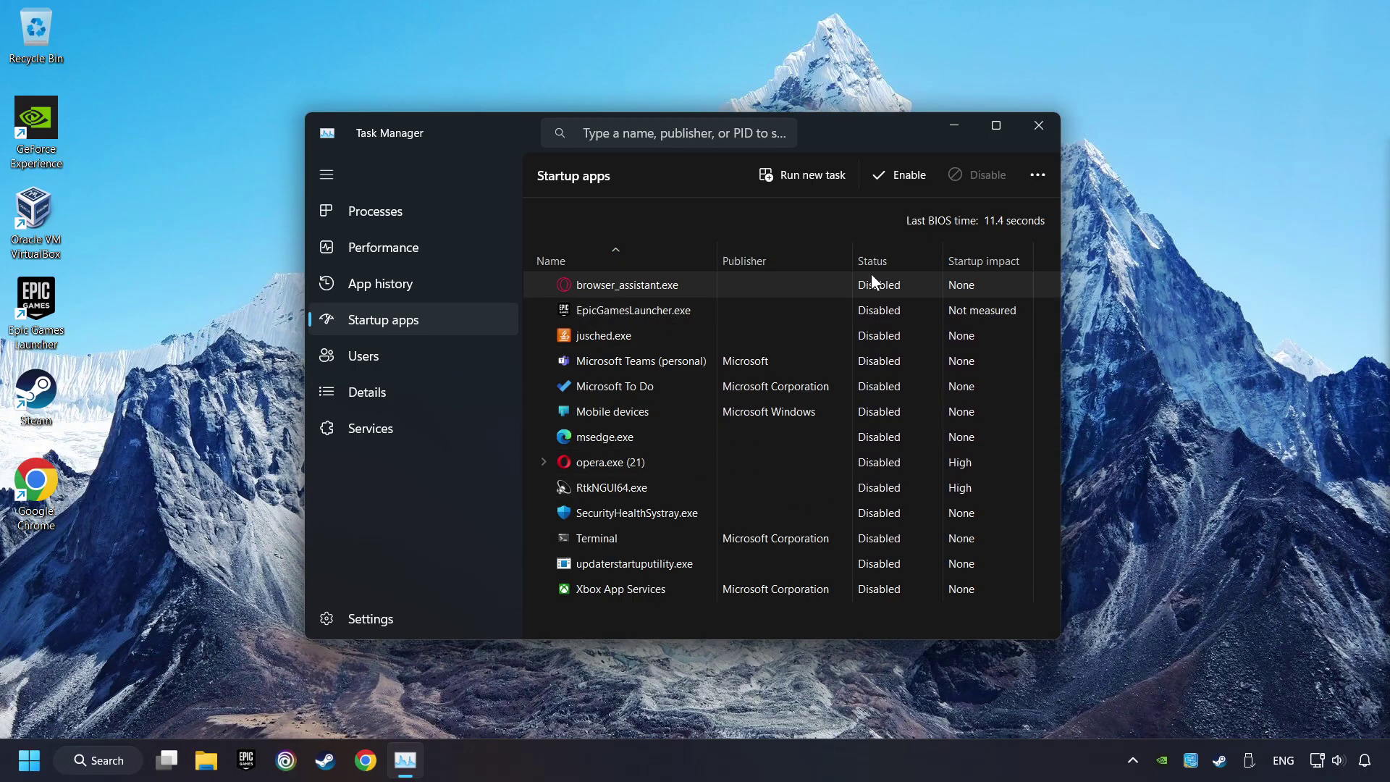
pyautogui.click(1040, 126)
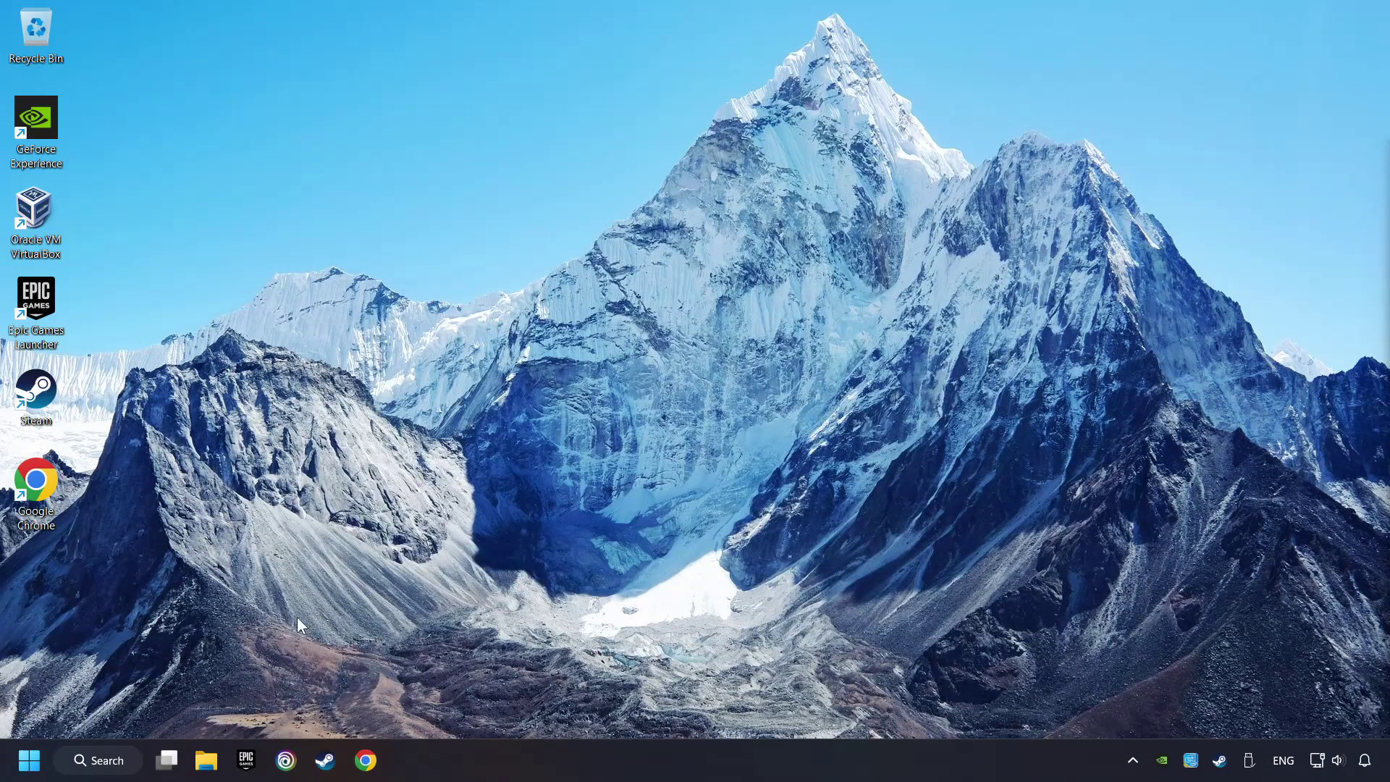
pyautogui.click(107, 762)
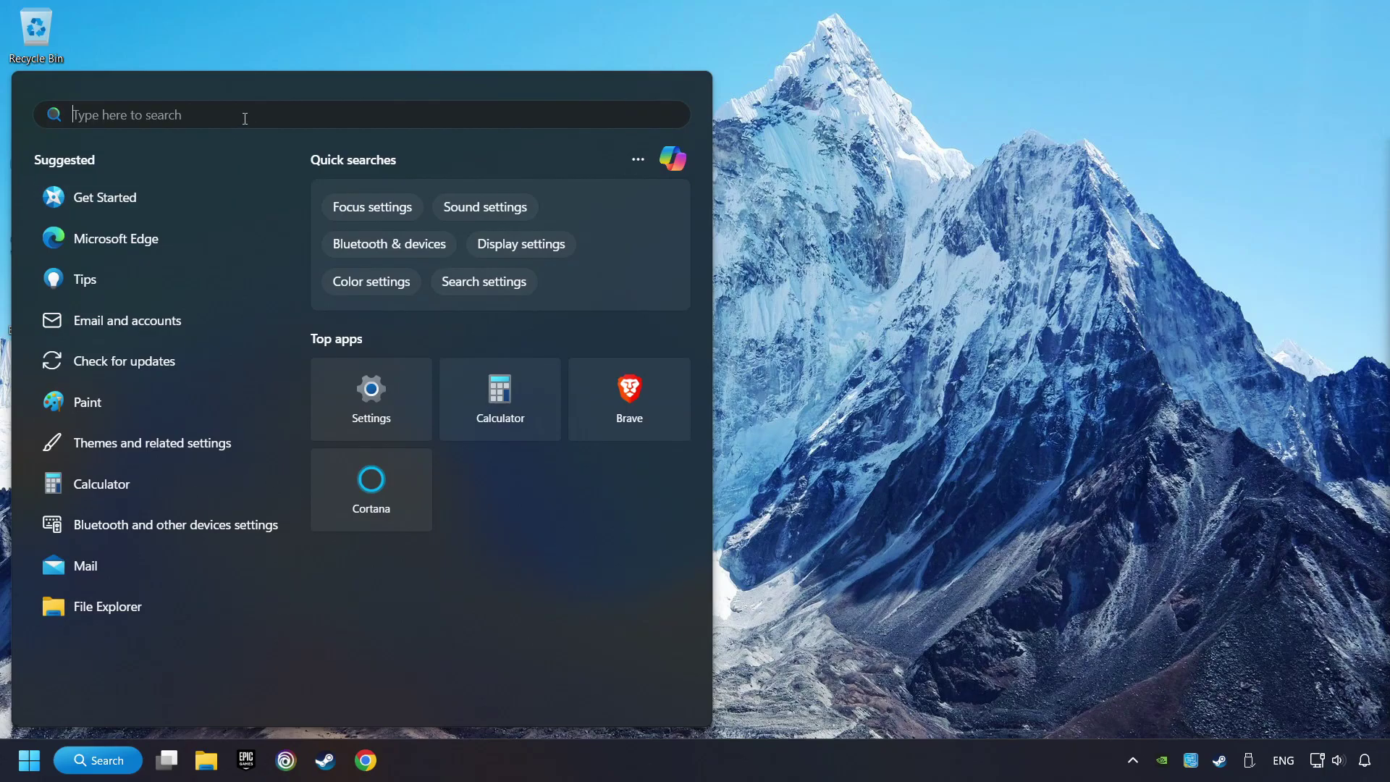
pyautogui.write('windows se')
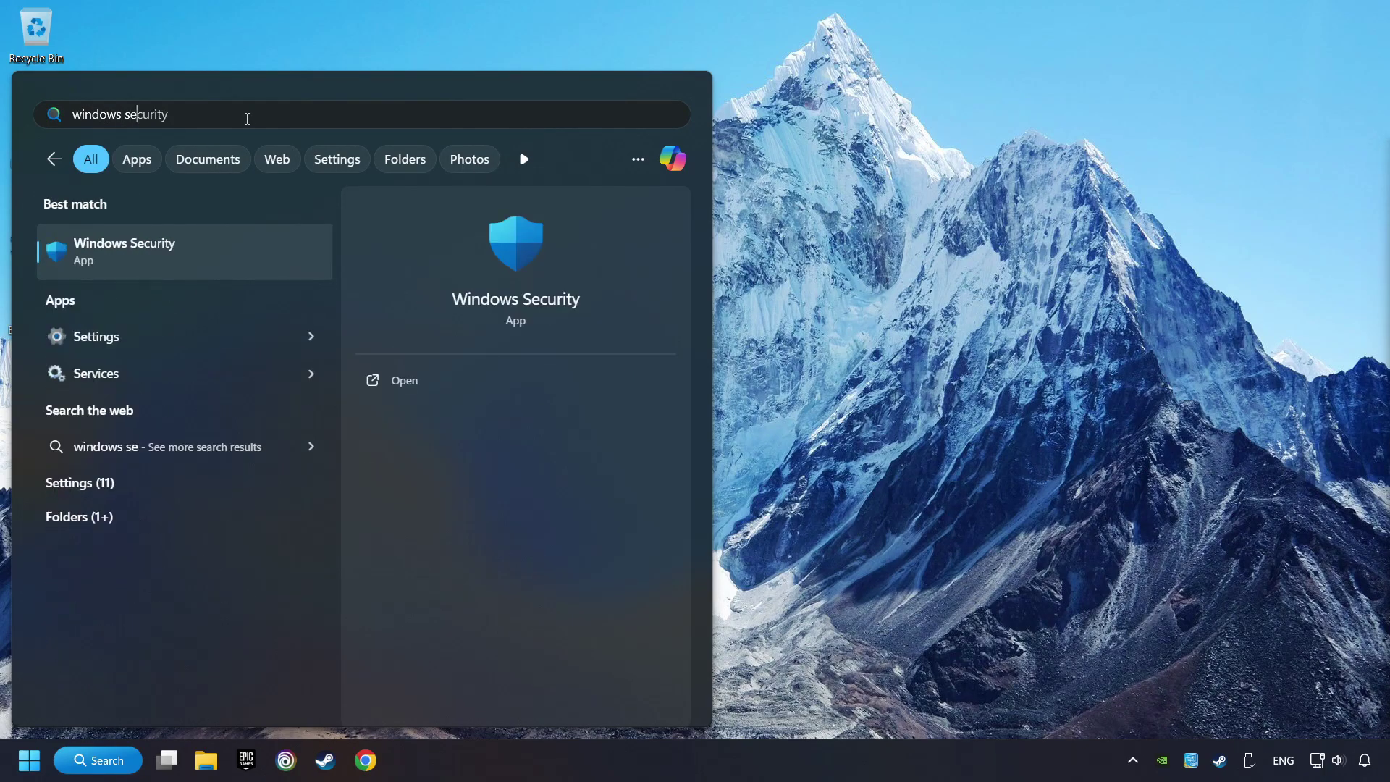
pyautogui.write('curity')
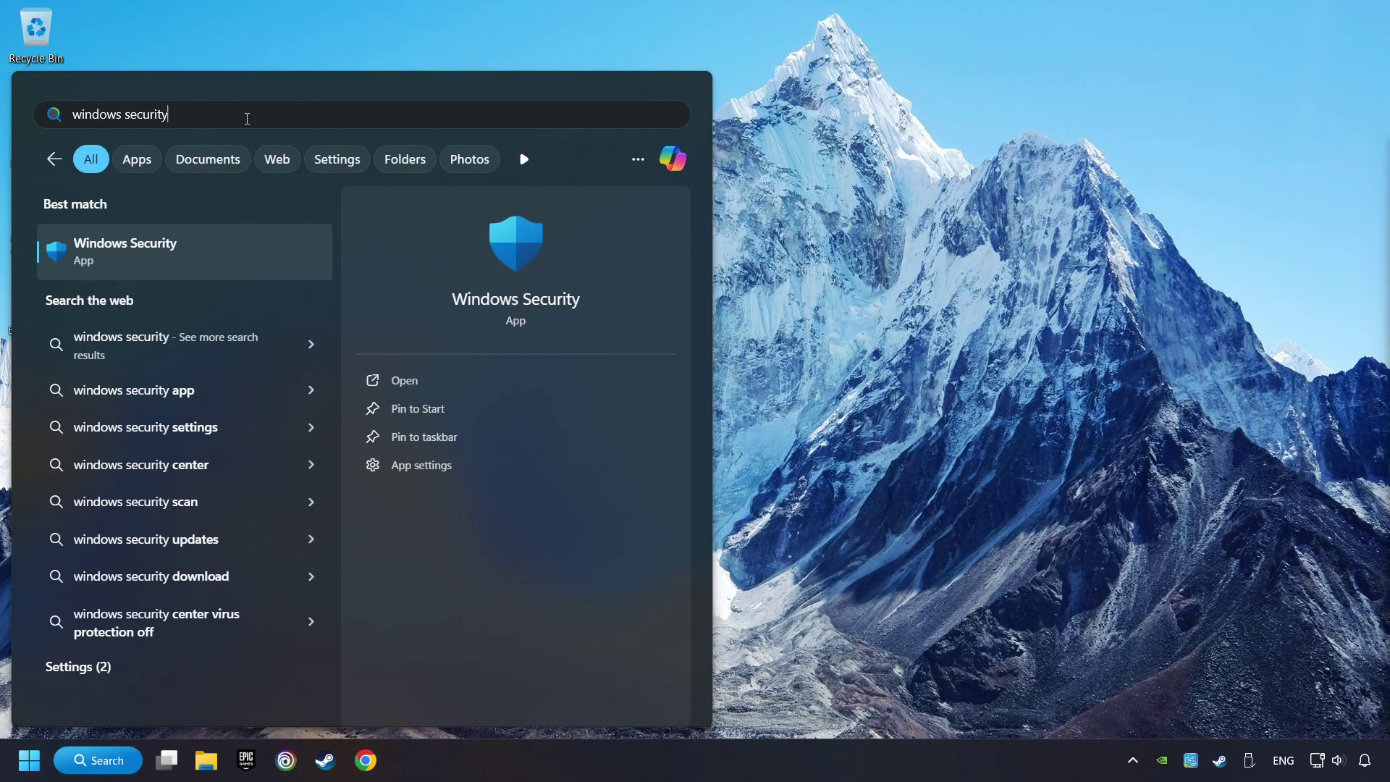
pyautogui.click(279, 253)
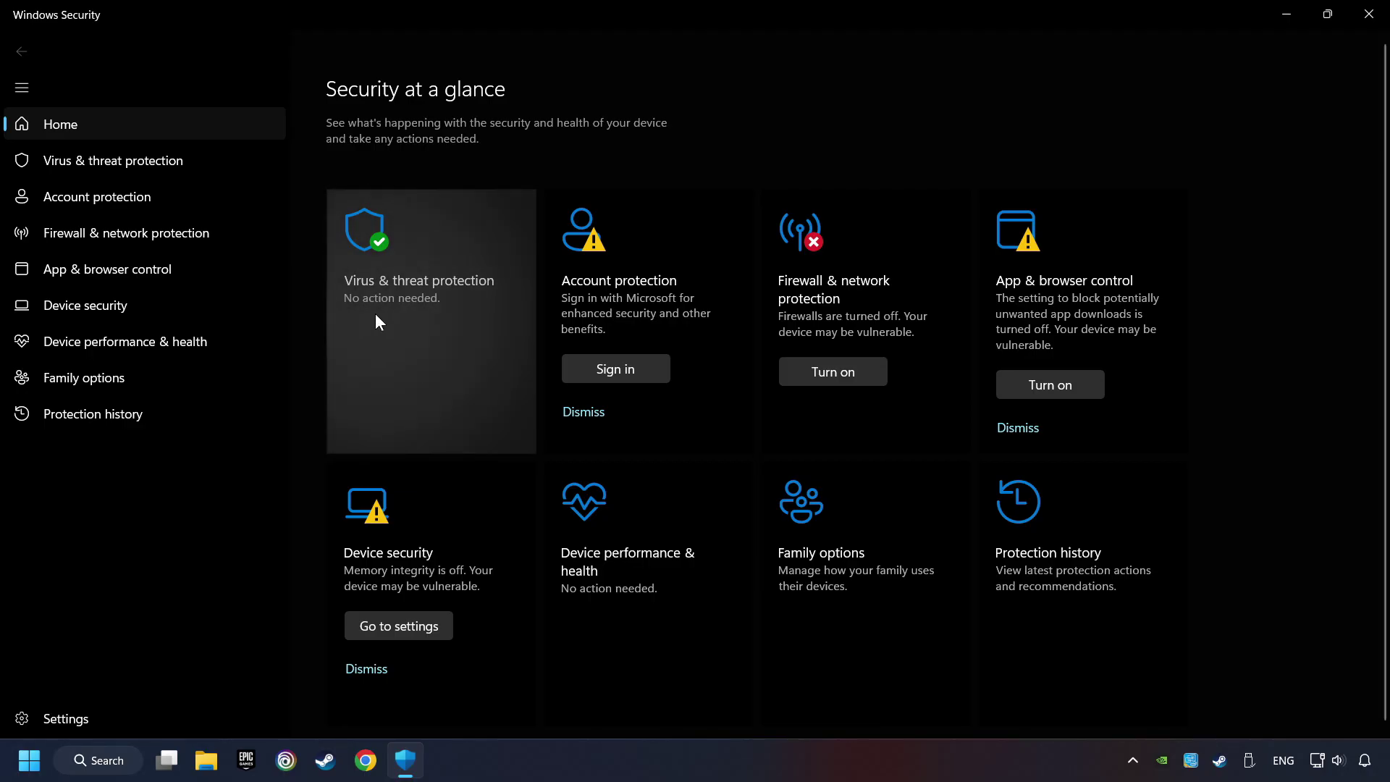
pyautogui.click(451, 313)
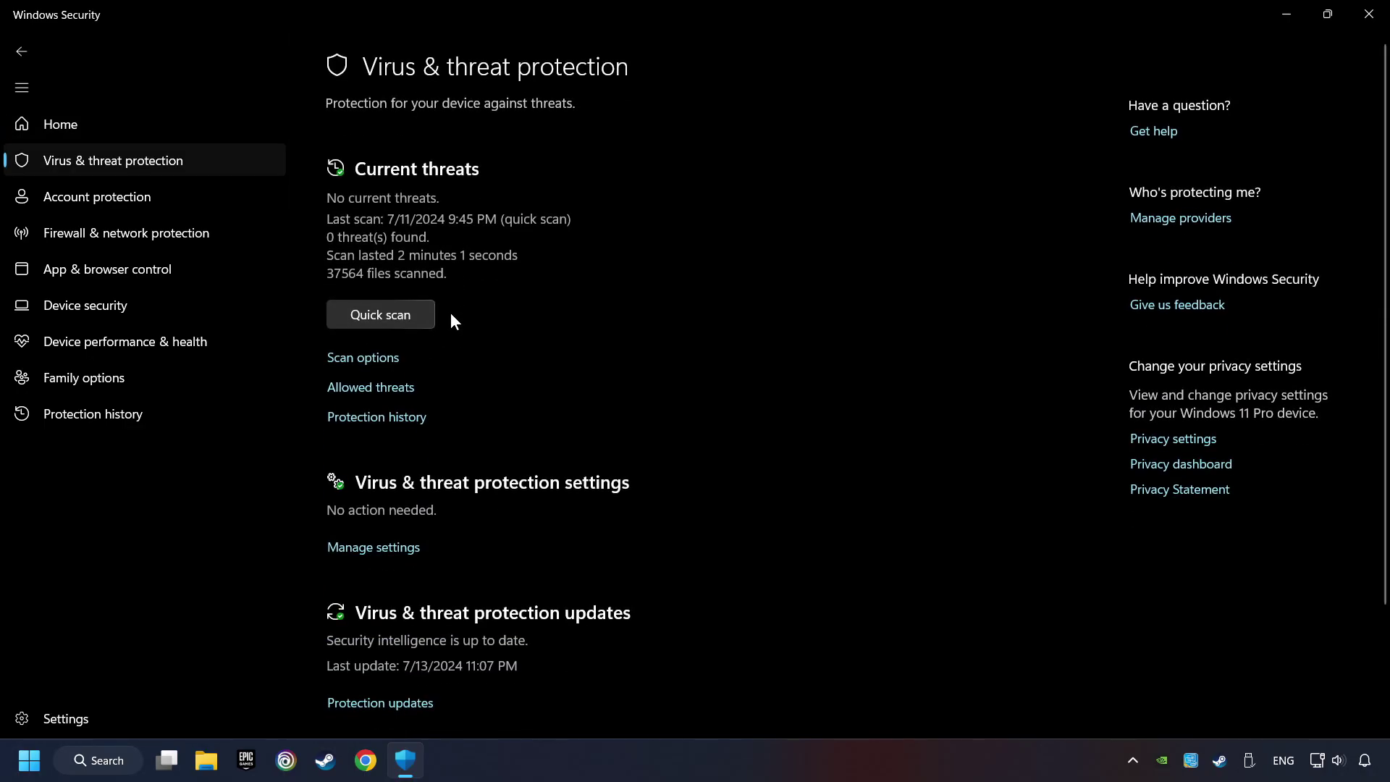
pyautogui.scroll(-3, 473, 384)
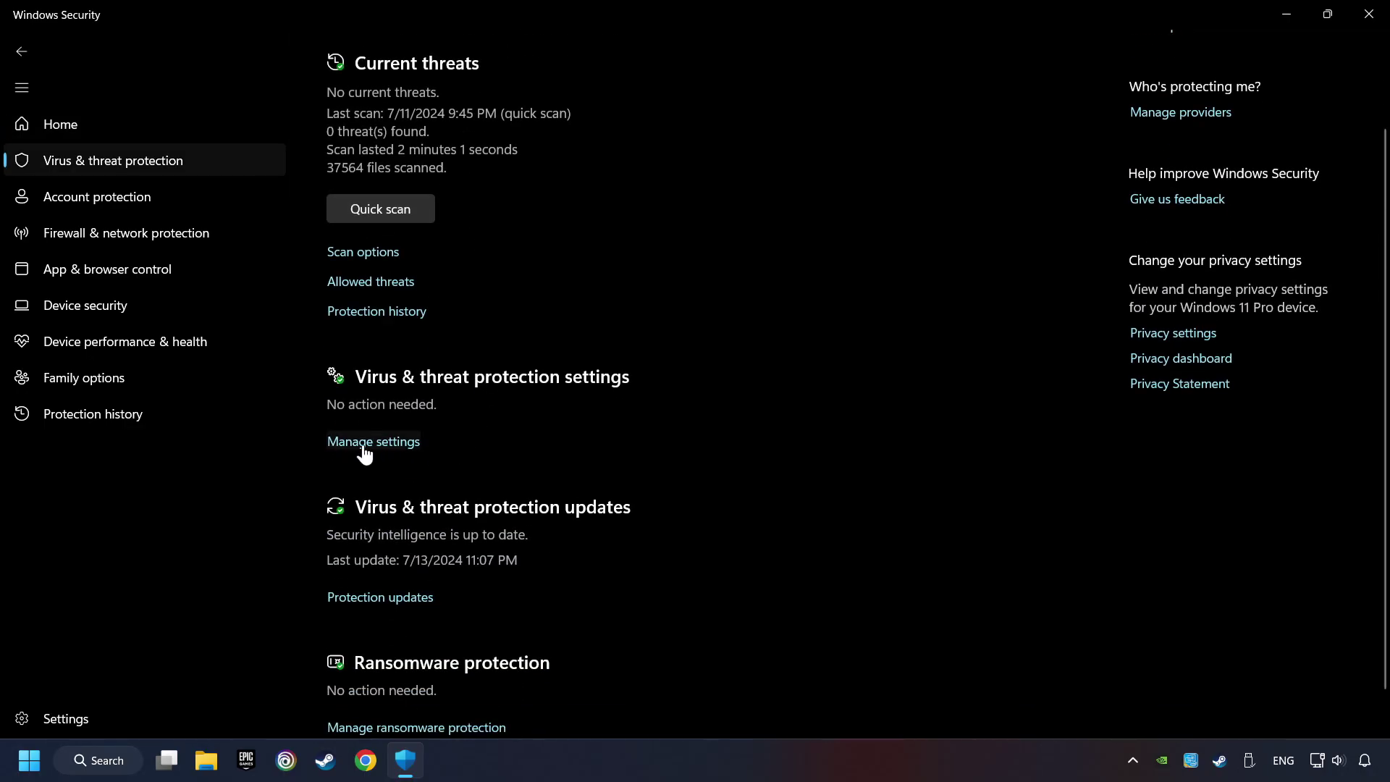
pyautogui.click(403, 443)
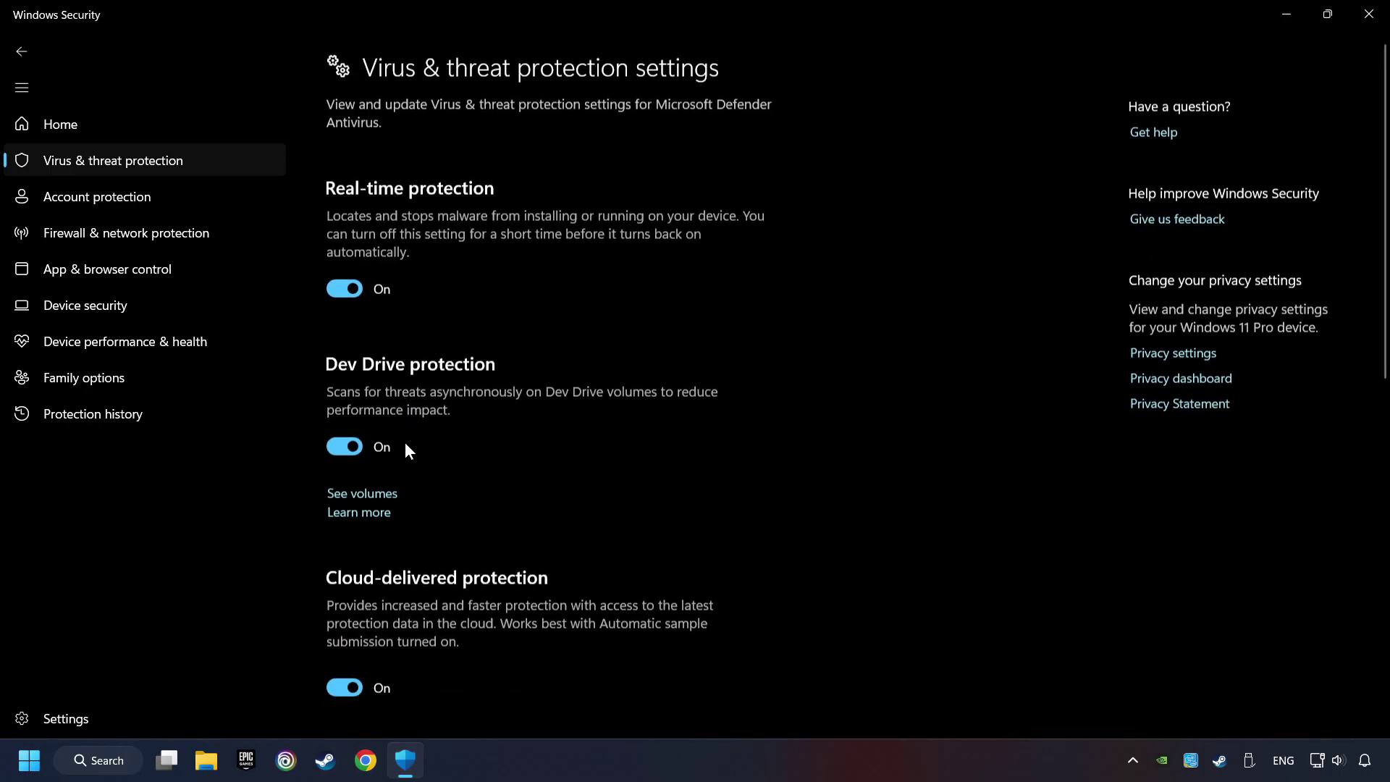
pyautogui.scroll(-10, 420, 443)
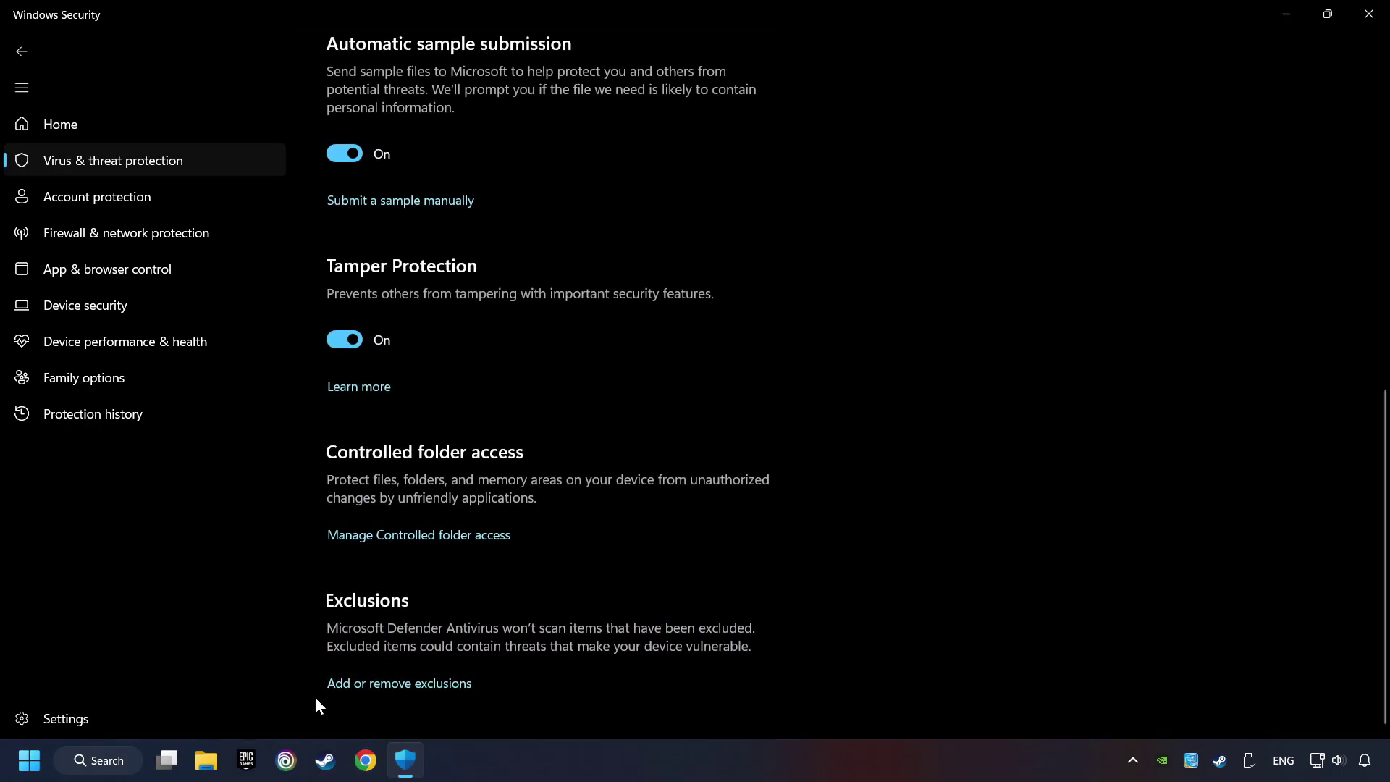
pyautogui.click(419, 684)
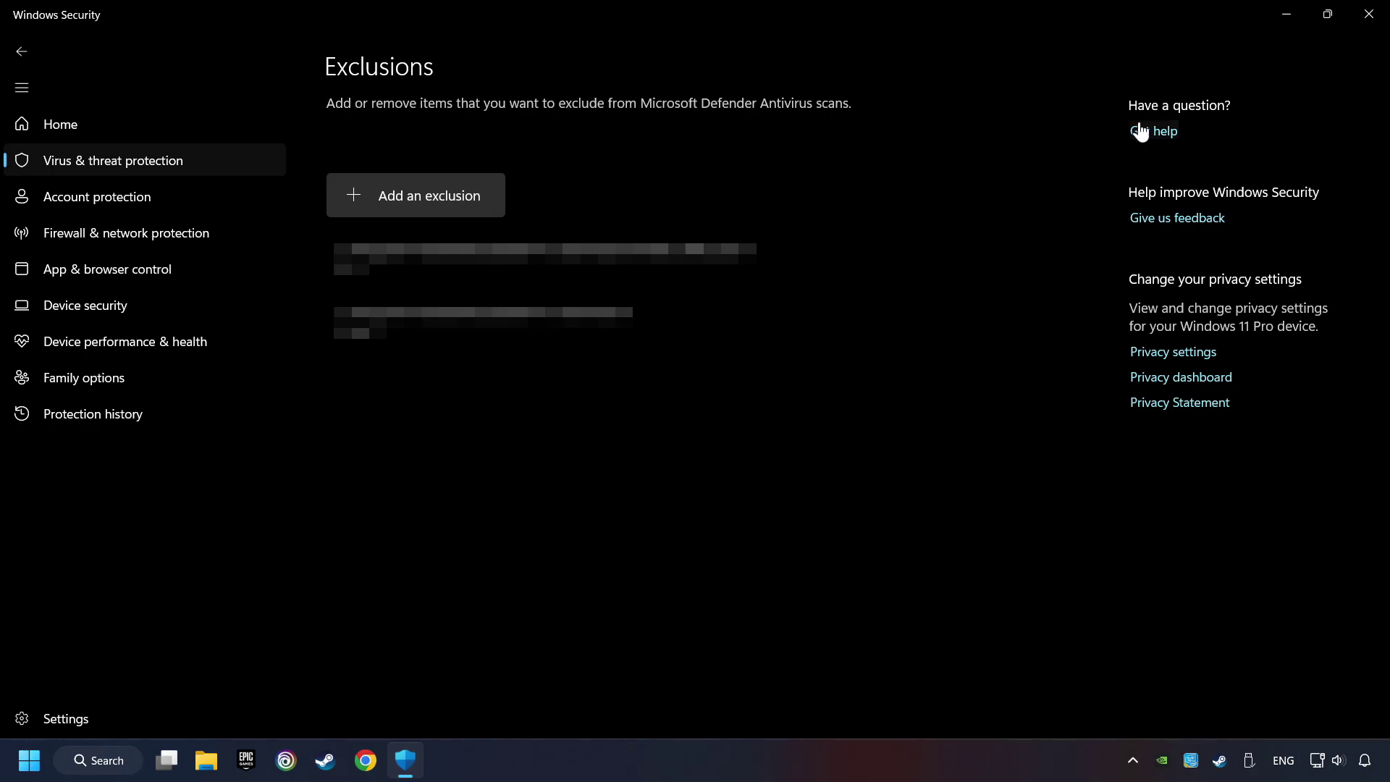
# Close Windows Security and open Command Prompt as administrator via a 'cmd' search.
pyautogui.click(1366, 23)
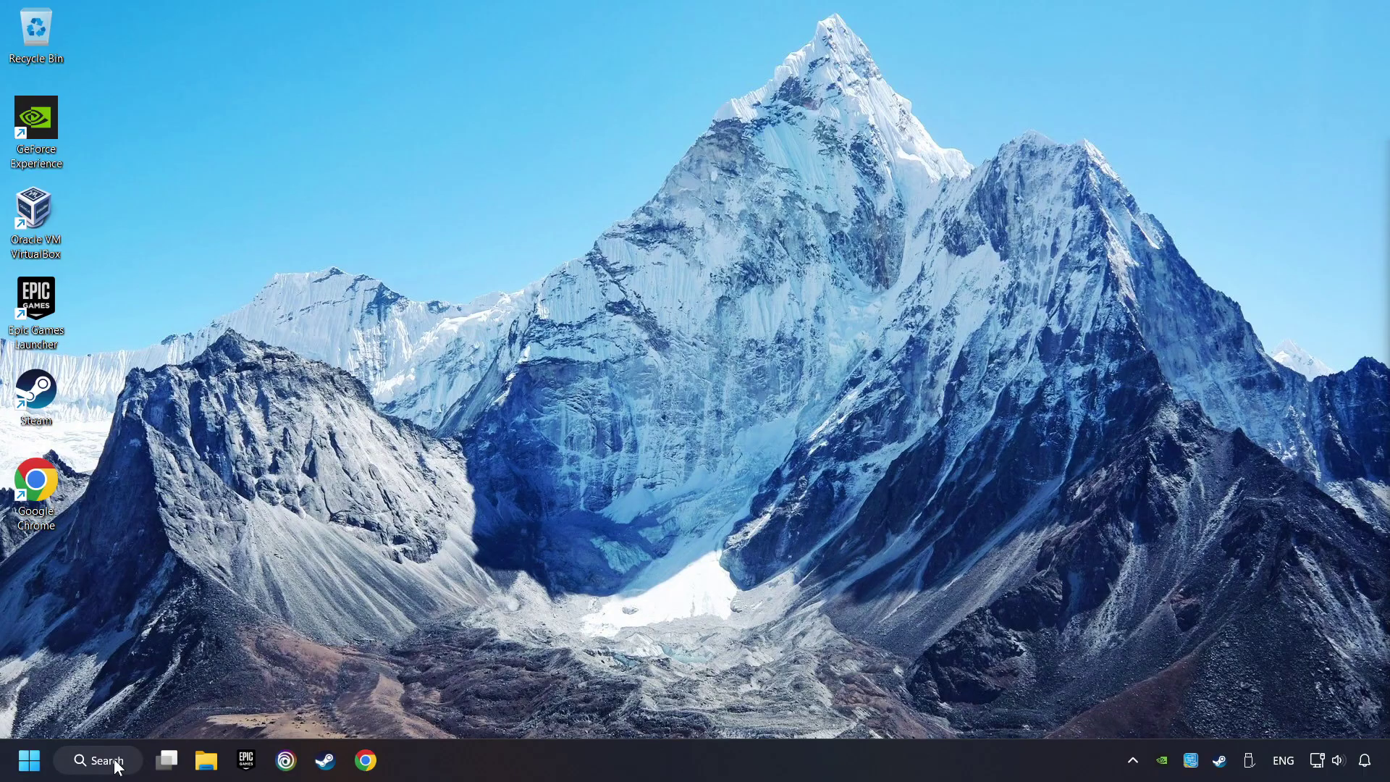
pyautogui.click(100, 760)
pyautogui.write('cmd')
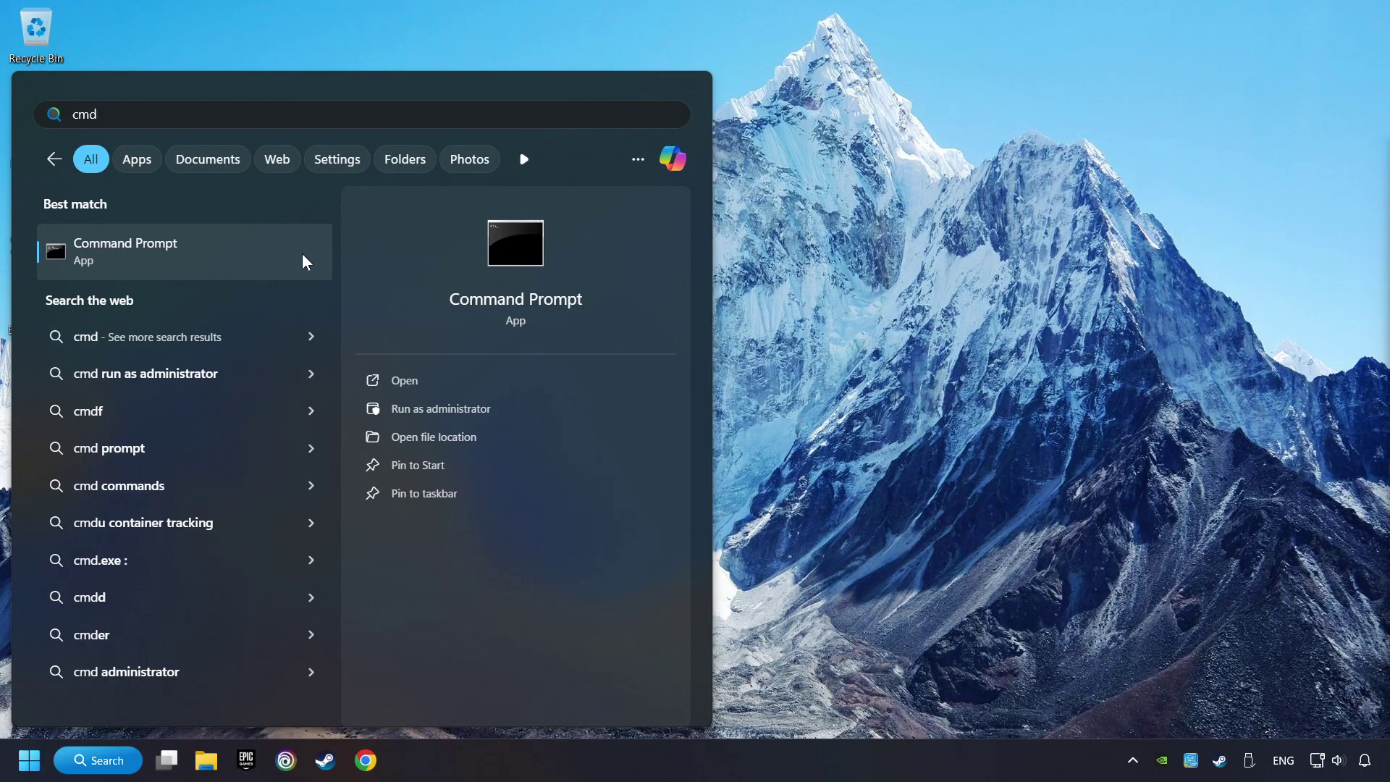
pyautogui.rightClick(287, 249)
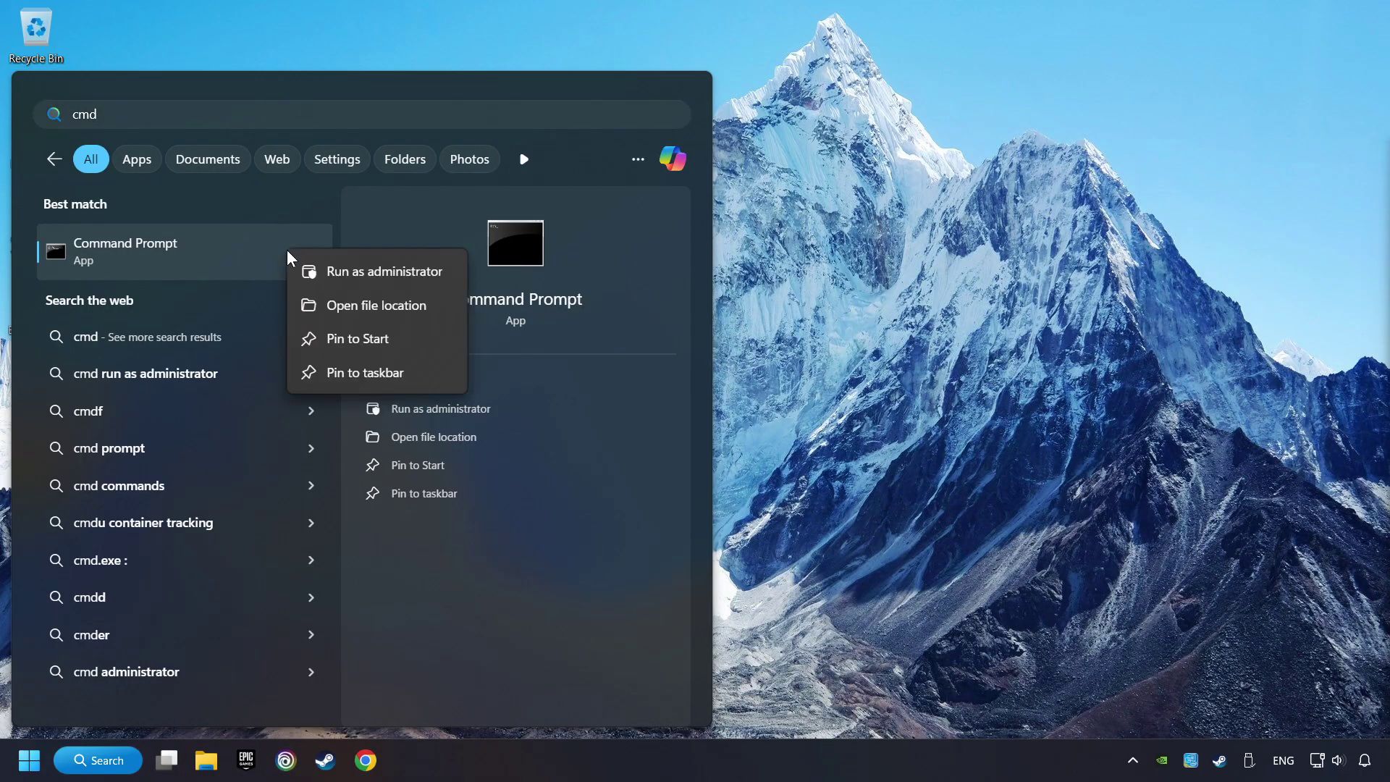
pyautogui.click(369, 272)
pyautogui.moveTo(362, 136); pyautogui.dragTo(525, 165)
# Run sfc /scannow, then bring up the Start menu's power options.
pyautogui.write('sfc /scannow')
pyautogui.press('Return')
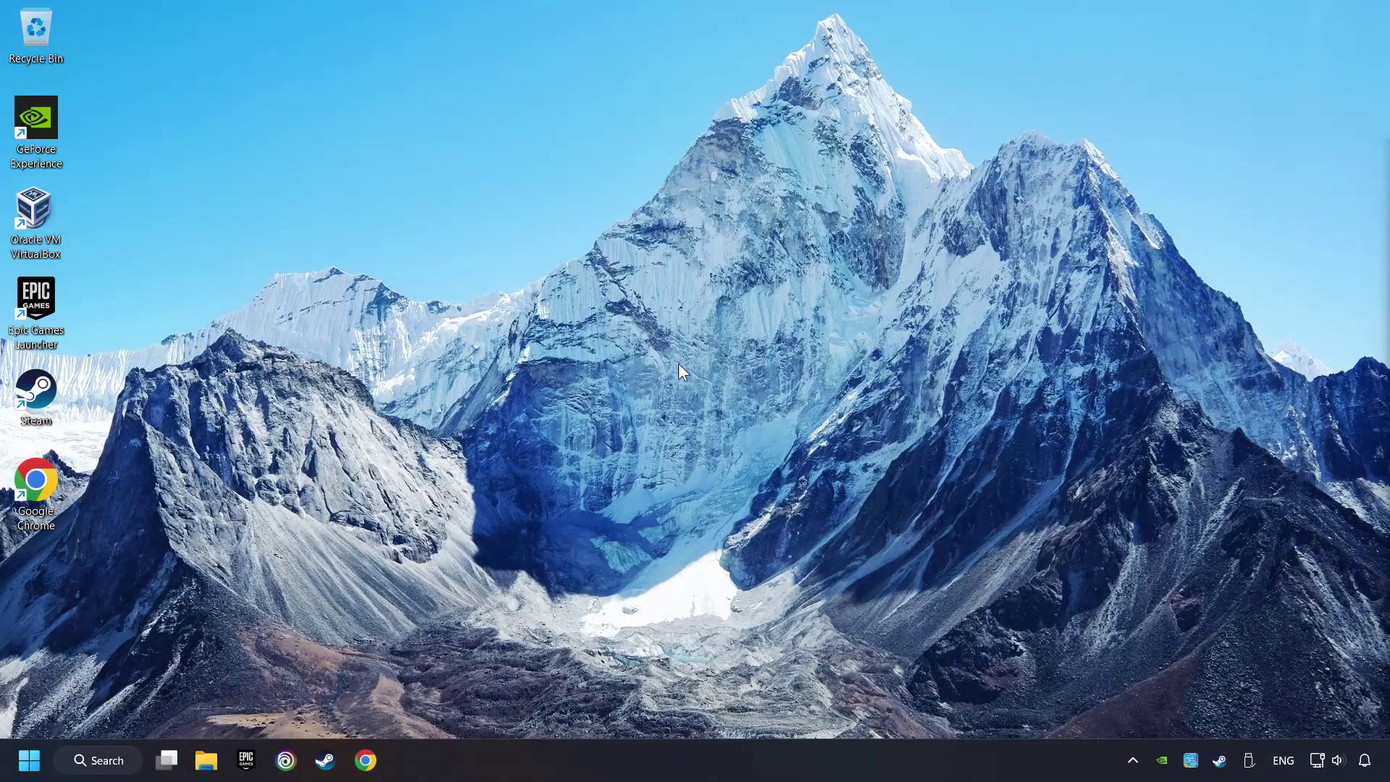
pyautogui.click(29, 760)
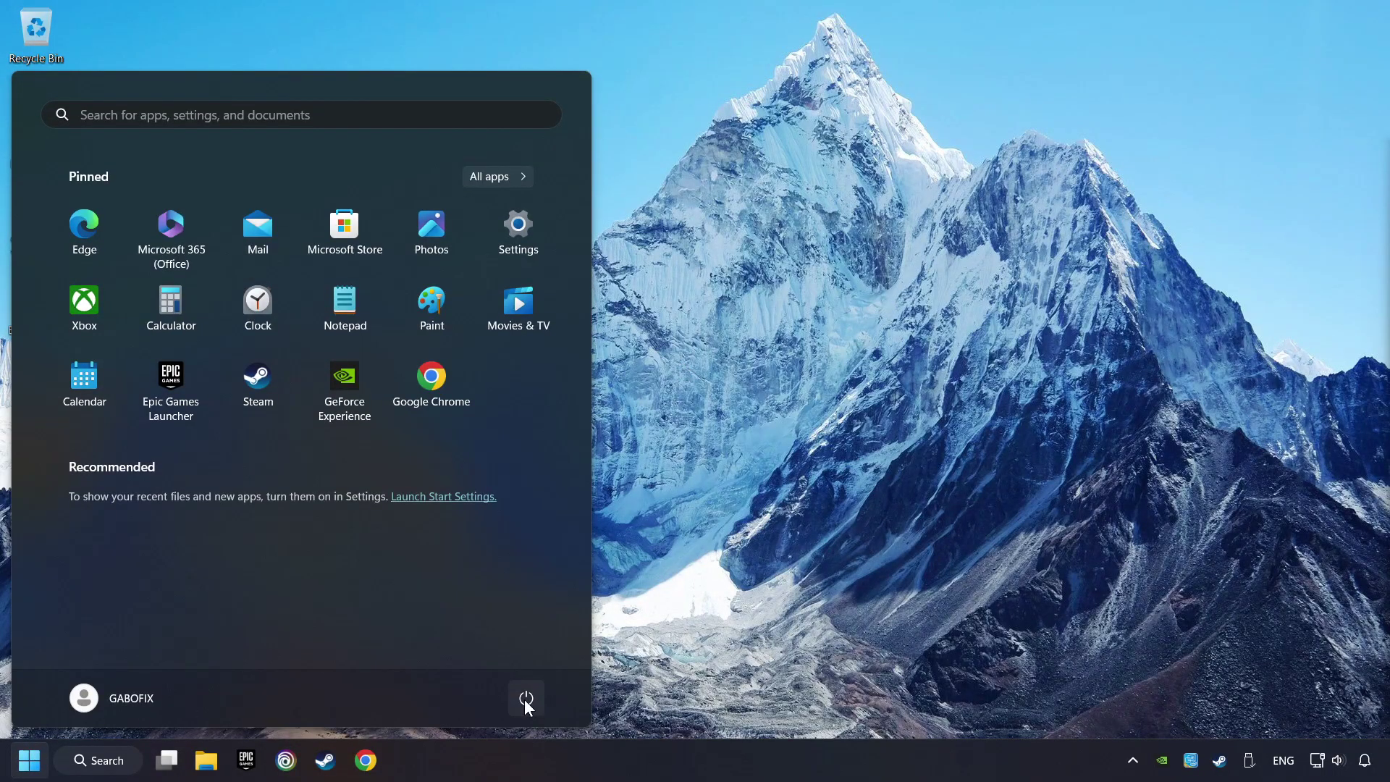